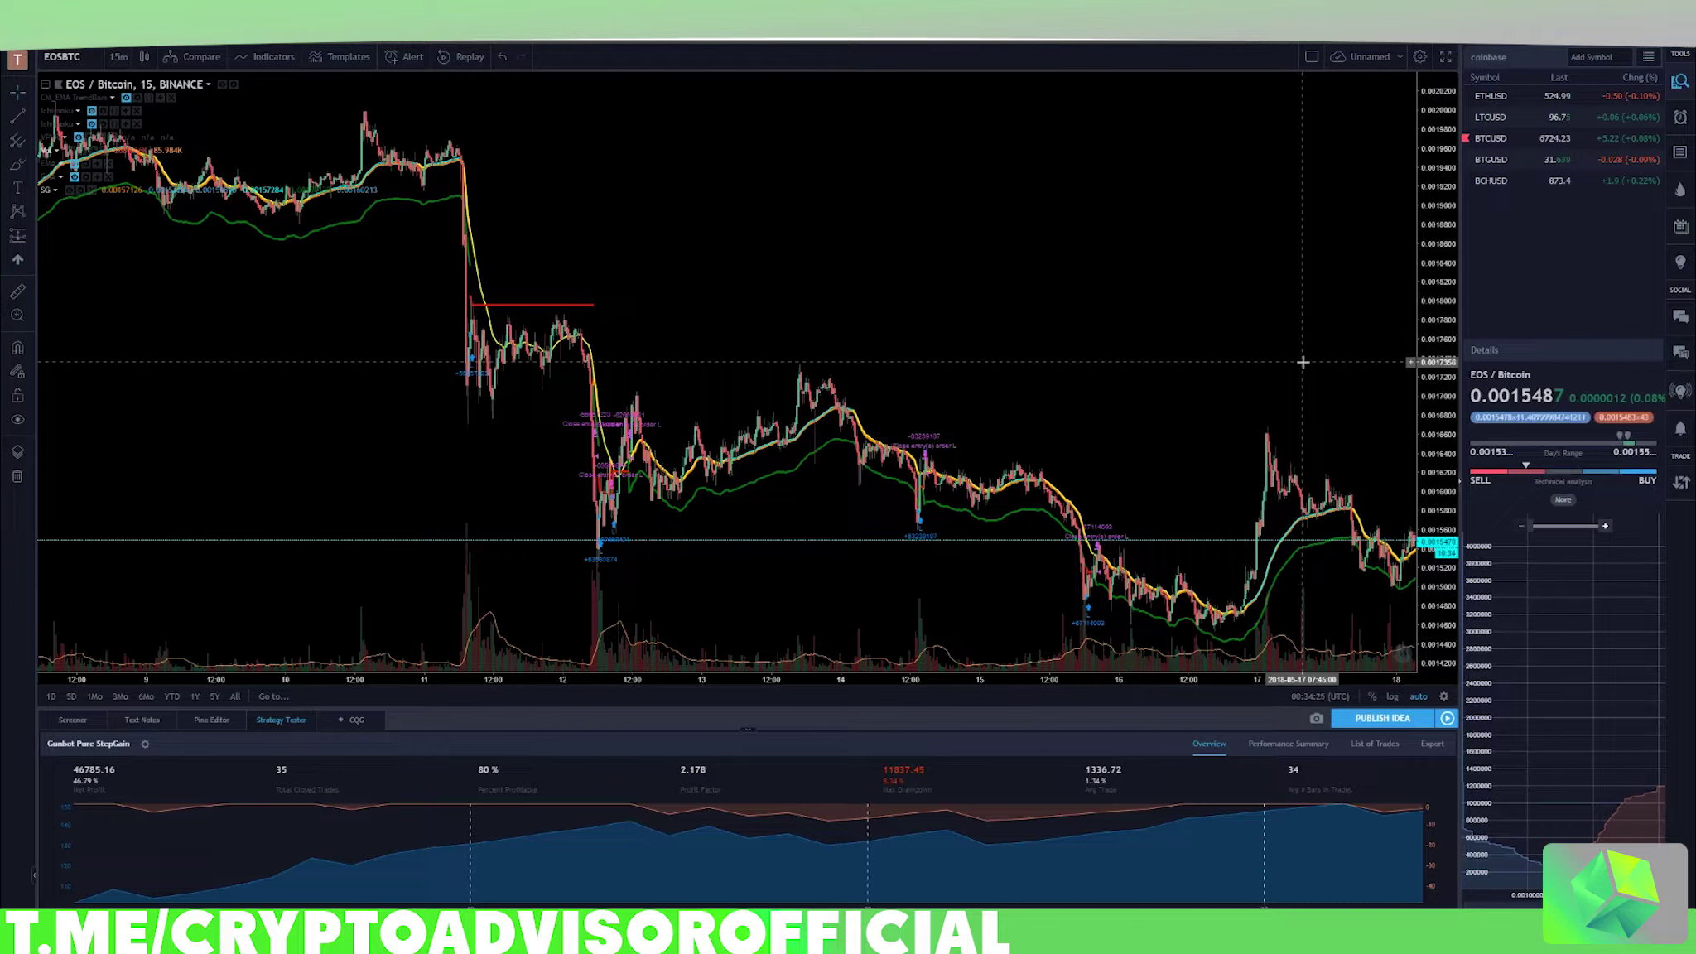
Examine the StepGain strategy's buy and sell signals across the EOS/Bitcoin 15-minute chart.
{"action": "scroll", "coordinate": [1110, 425], "scroll_direction": "down", "scroll_amount": 2}
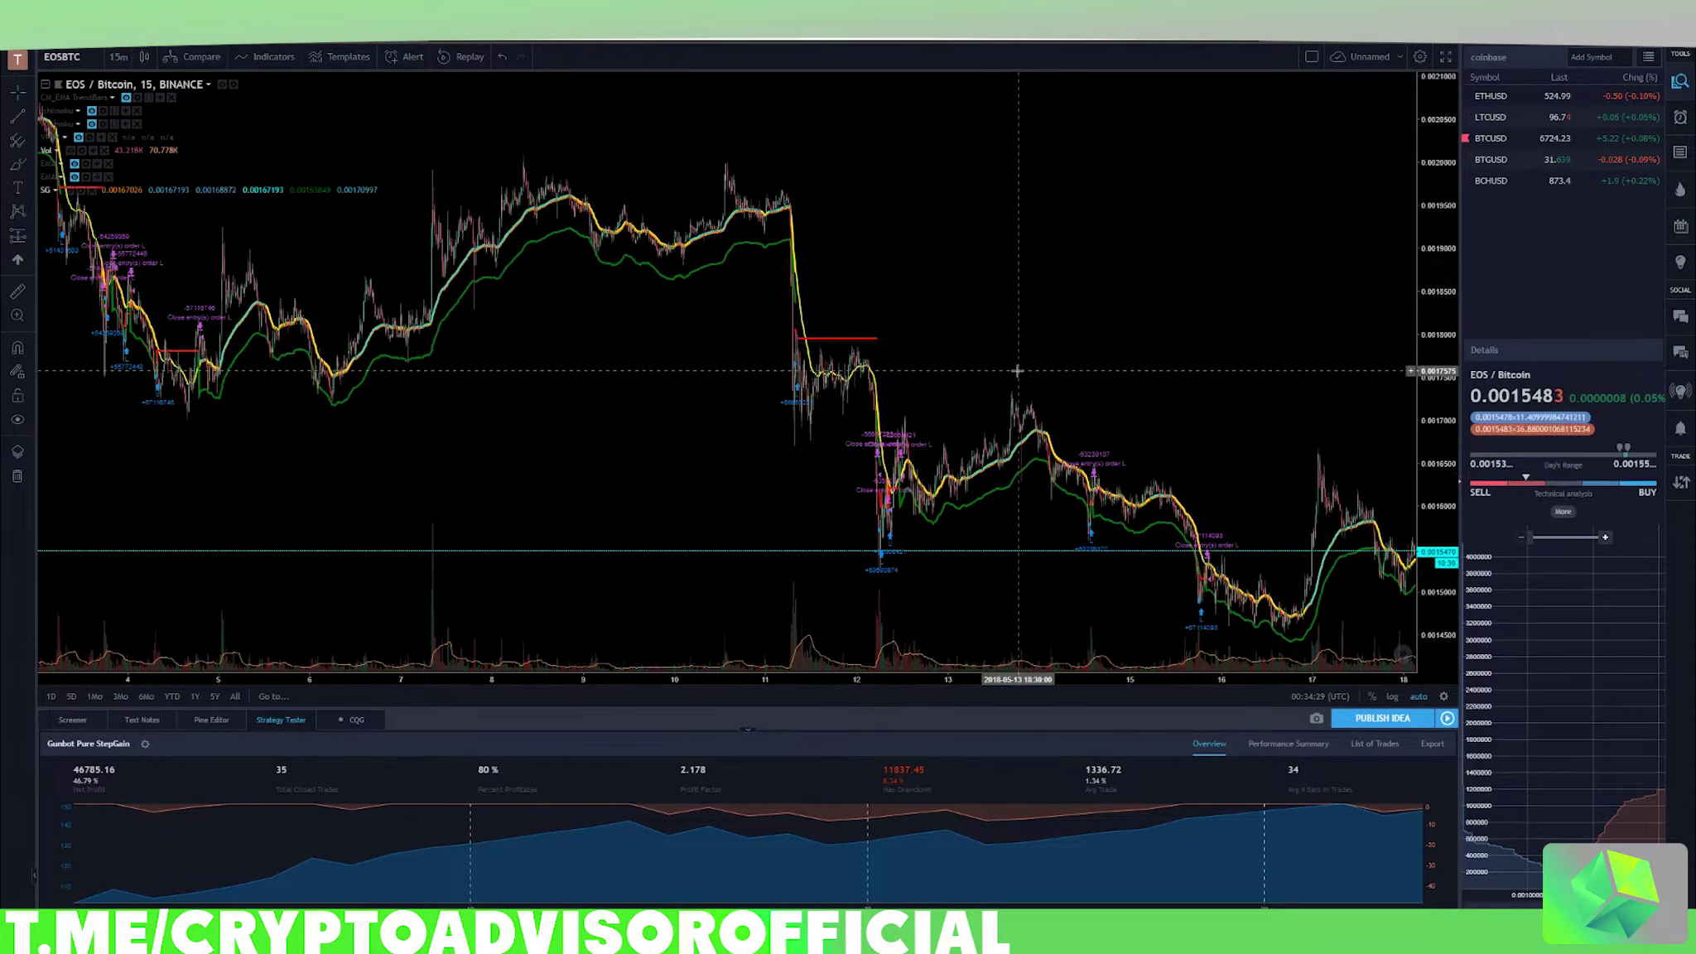
{"action": "scroll", "coordinate": [1109, 296], "scroll_direction": "up", "scroll_amount": 4}
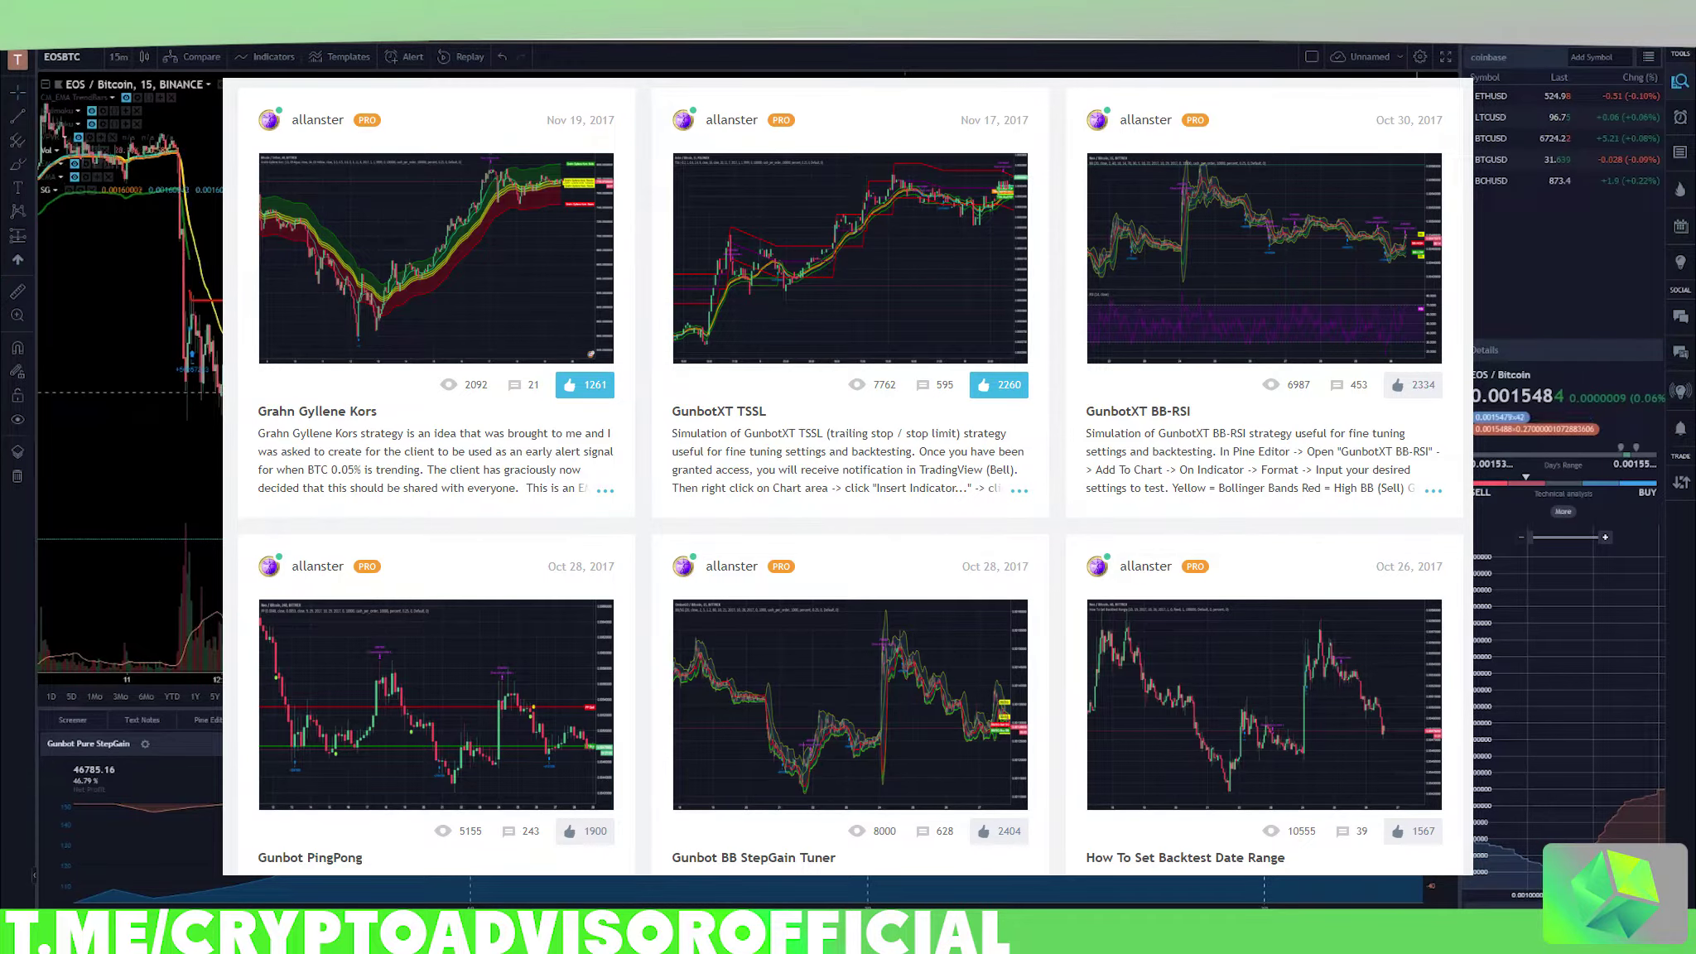
{"action": "key", "text": "Escape"}
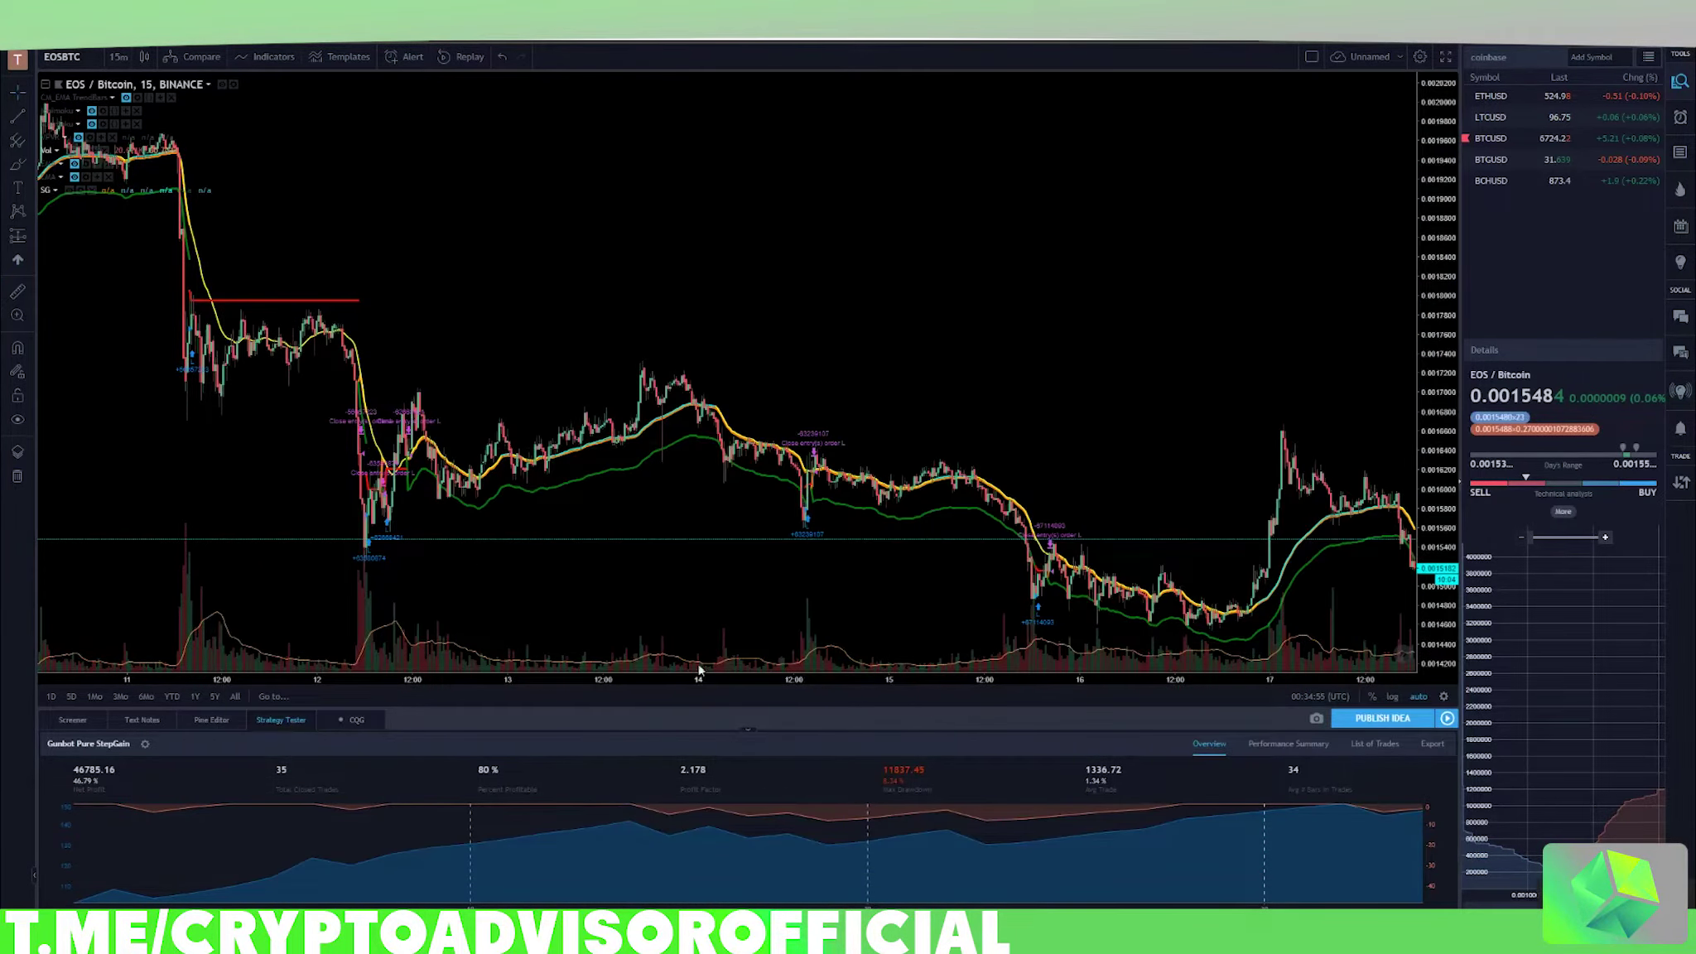
{"action": "scroll", "coordinate": [725, 447], "scroll_direction": "down", "scroll_amount": 3}
{"action": "scroll", "coordinate": [725, 464], "scroll_direction": "down", "scroll_amount": 2}
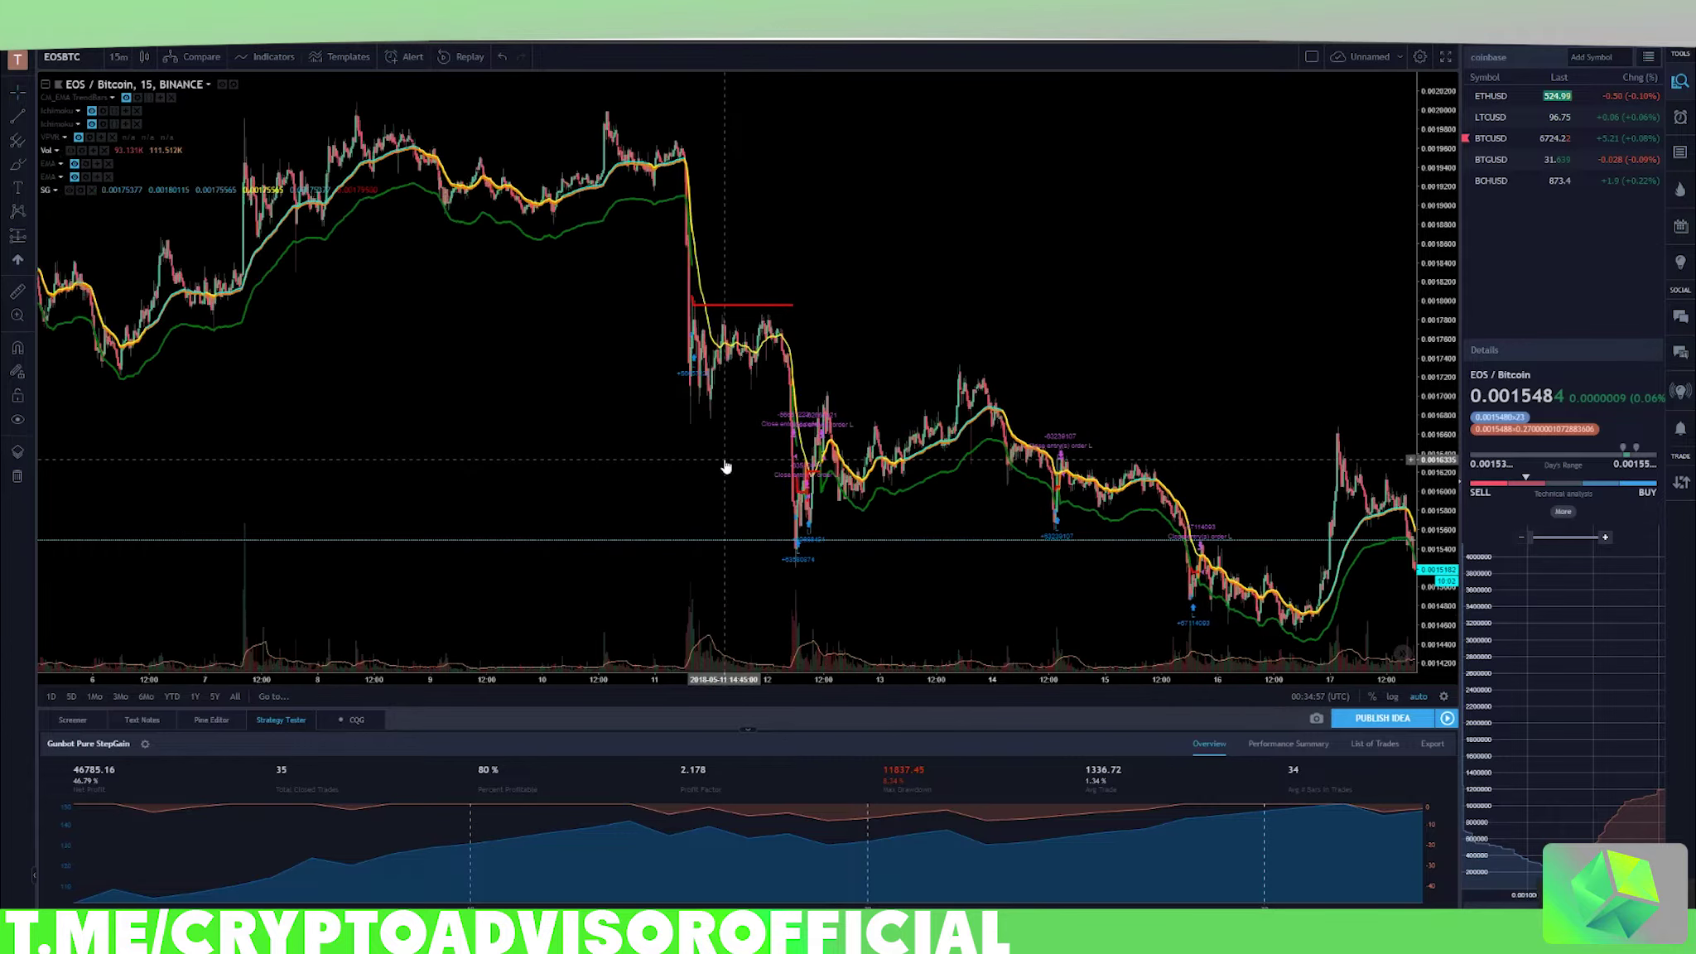
{"action": "scroll", "coordinate": [725, 467], "scroll_direction": "down", "scroll_amount": 2}
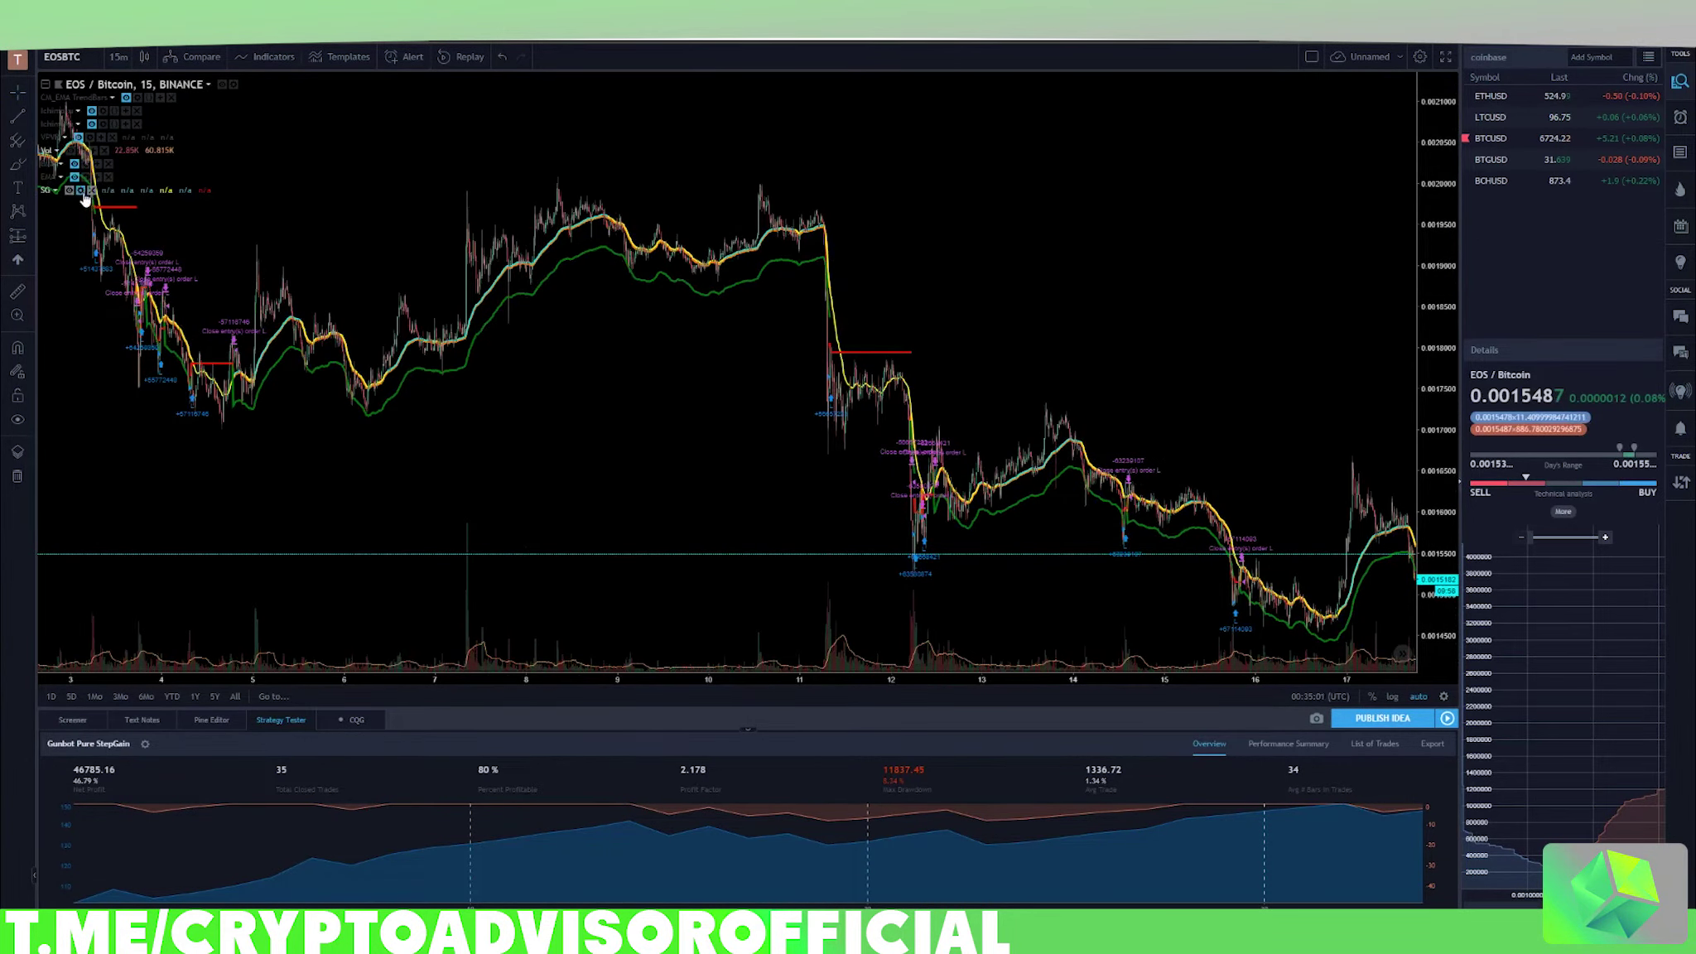
Open the Gunbot Pure StepGain strategy settings, review its input values and close them unchanged.
{"action": "left_click", "coordinate": [82, 192]}
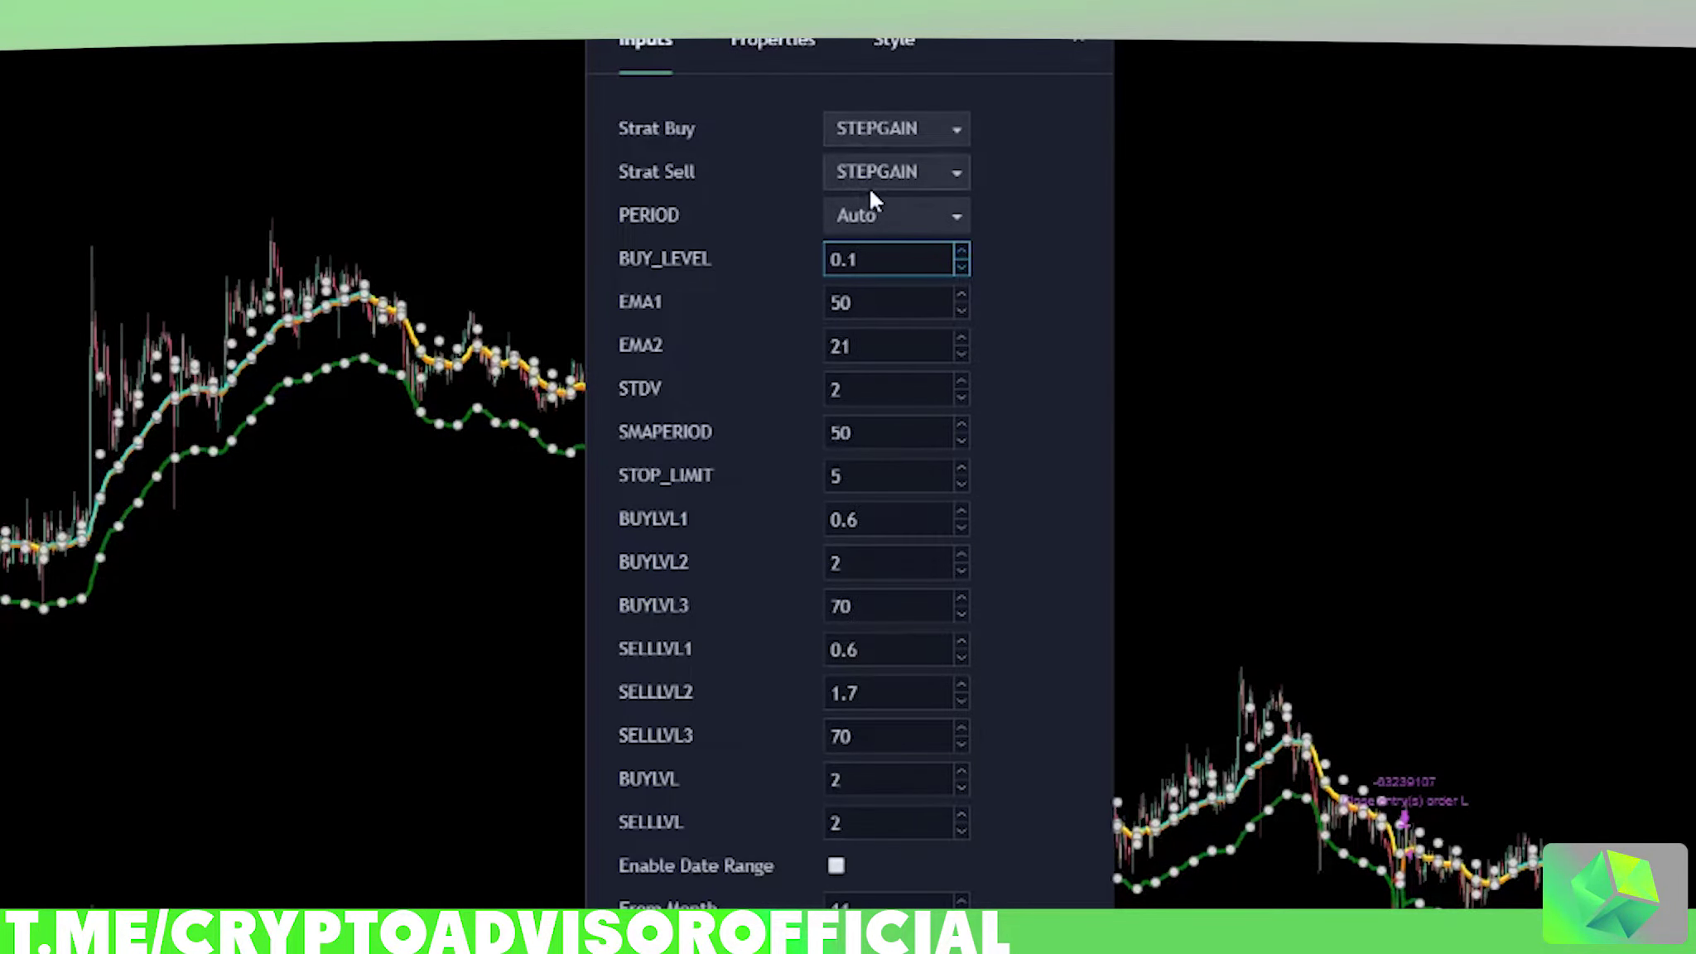
{"action": "left_click", "coordinate": [993, 258]}
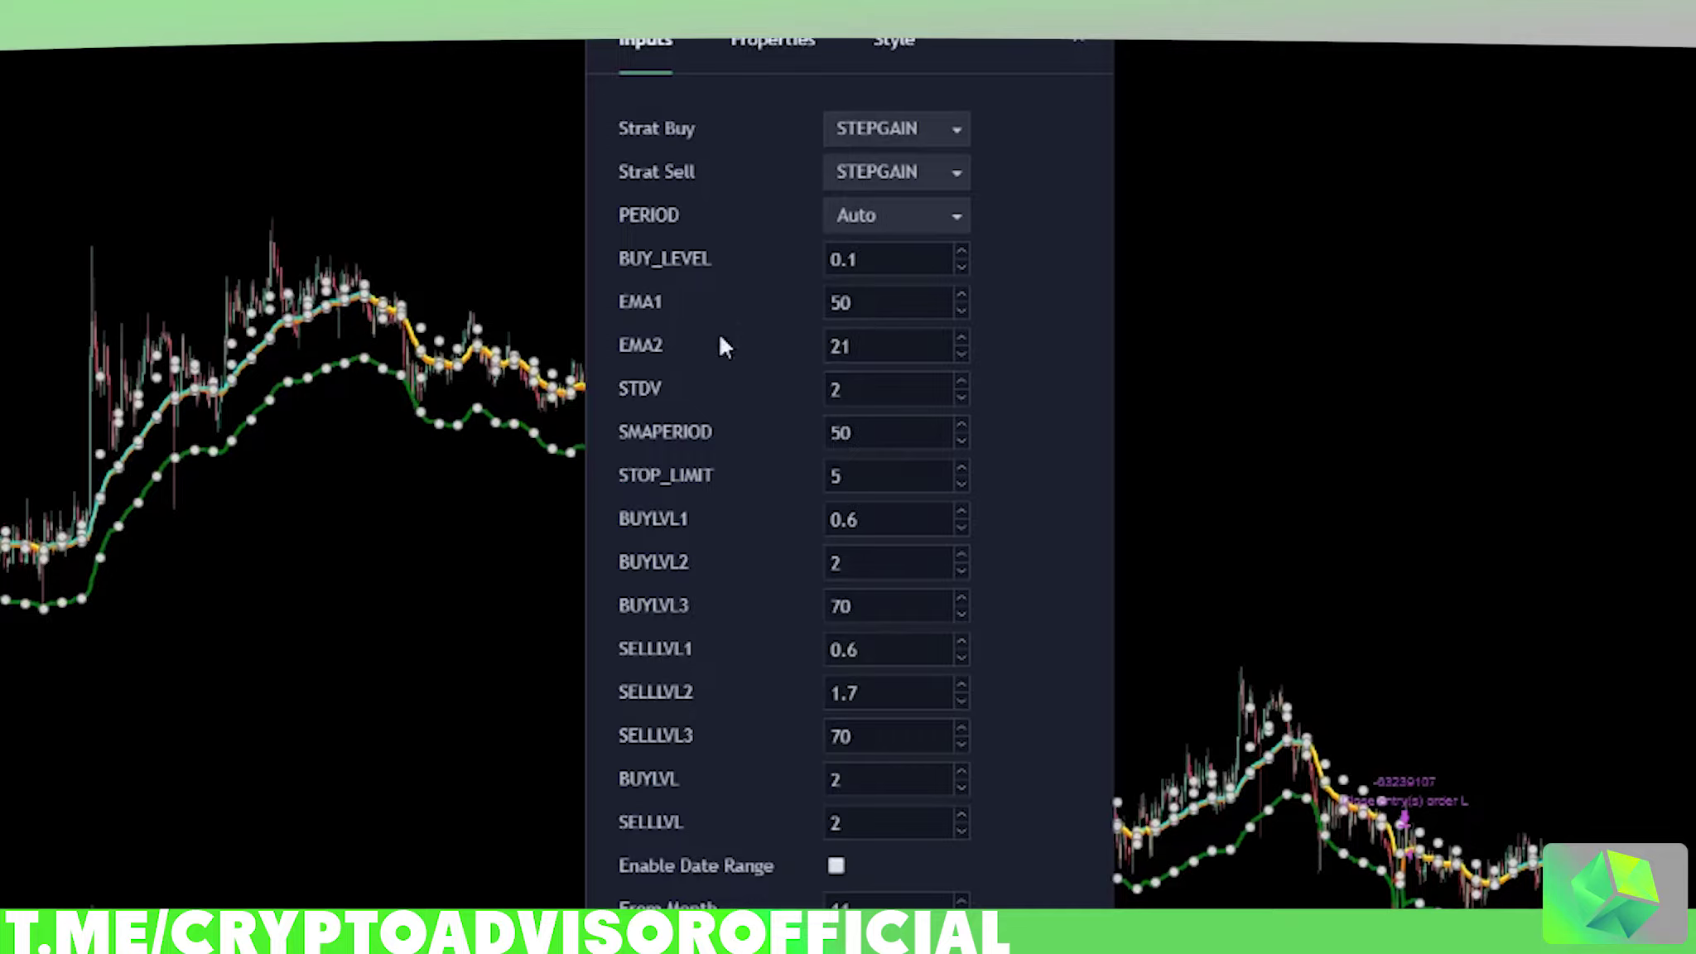
{"action": "left_click", "coordinate": [1093, 57]}
Examine the backtest's entries and exits on the EOS/Bitcoin chart from late April through the end of May 2018.
{"action": "scroll", "coordinate": [1333, 492], "scroll_direction": "right", "scroll_amount": 10}
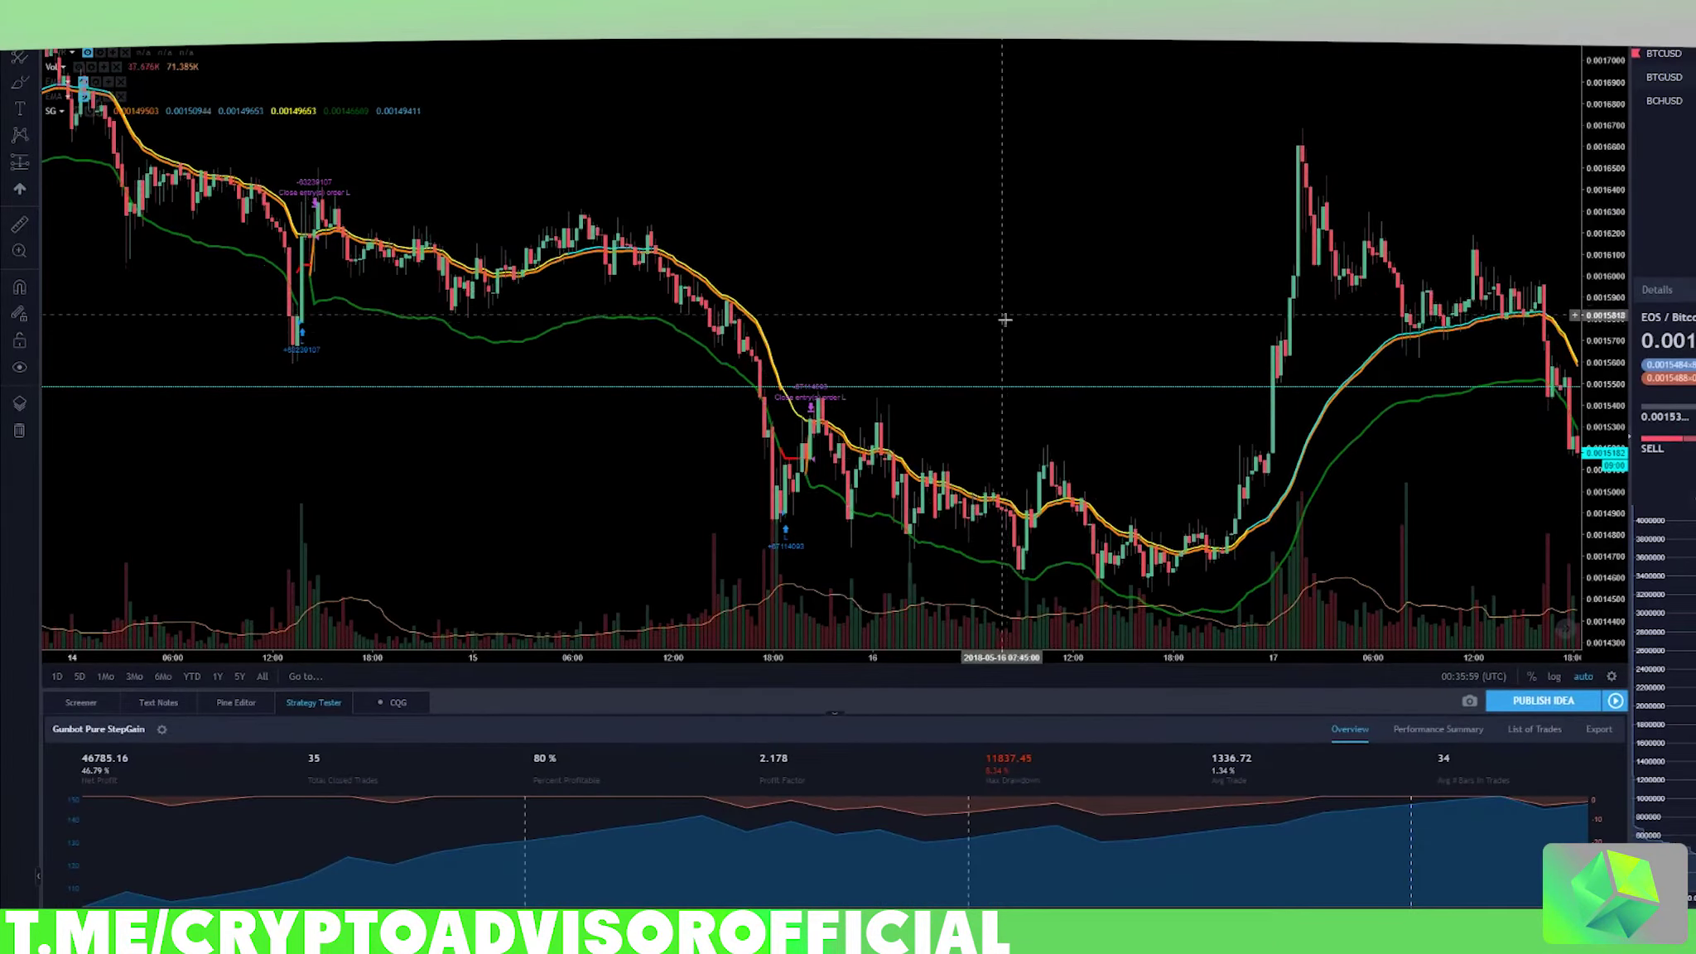
{"action": "left_click_drag", "start_coordinate": [1002, 328], "coordinate": [1084, 253]}
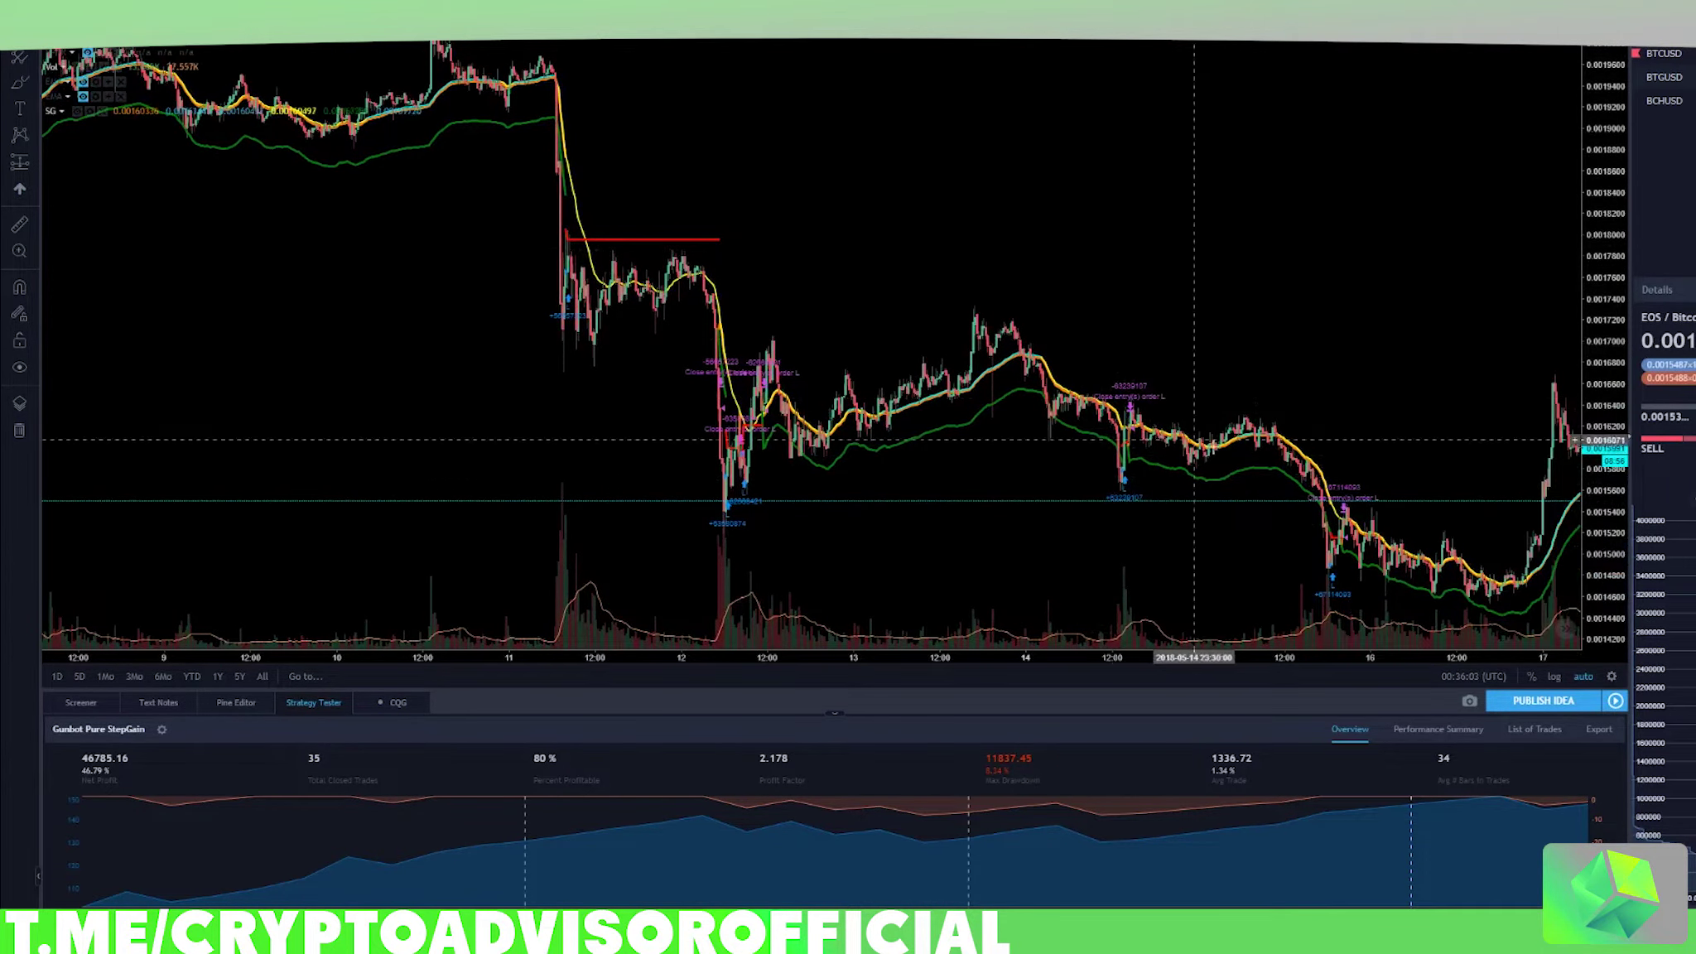
{"action": "scroll", "coordinate": [1279, 284], "scroll_direction": "down", "scroll_amount": 10}
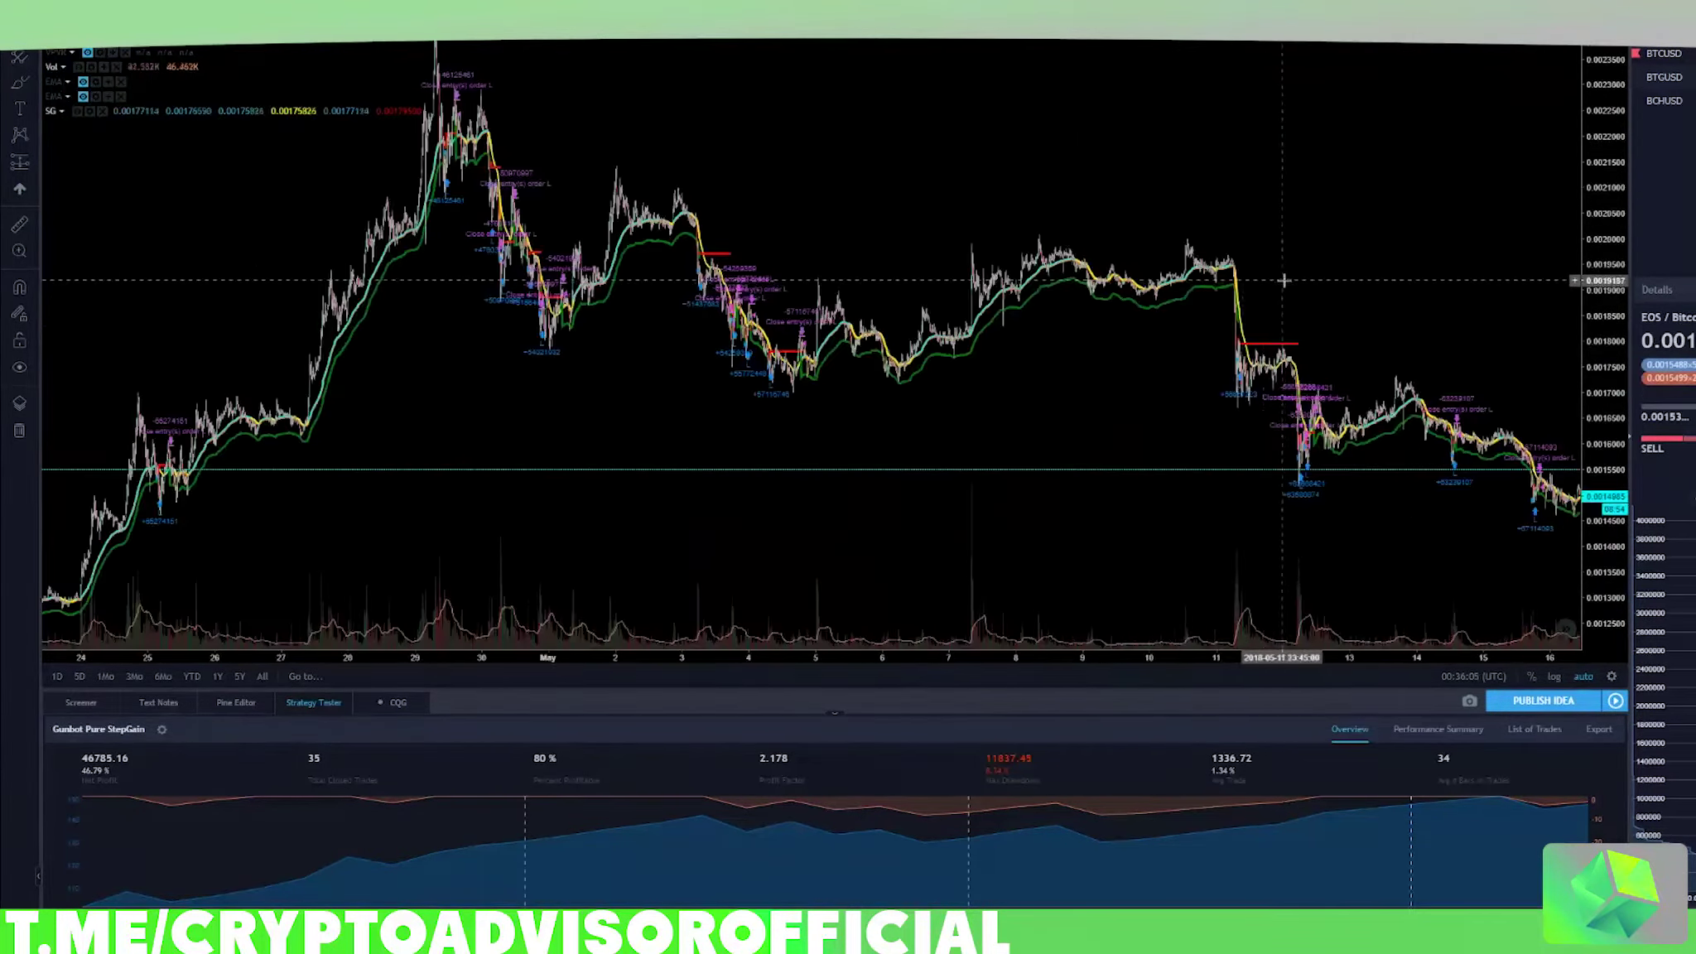
{"action": "left_click_drag", "start_coordinate": [936, 245], "coordinate": [893, 197]}
{"action": "left_click_drag", "start_coordinate": [1151, 208], "coordinate": [950, 182]}
{"action": "scroll", "coordinate": [897, 170], "scroll_direction": "up", "scroll_amount": 5}
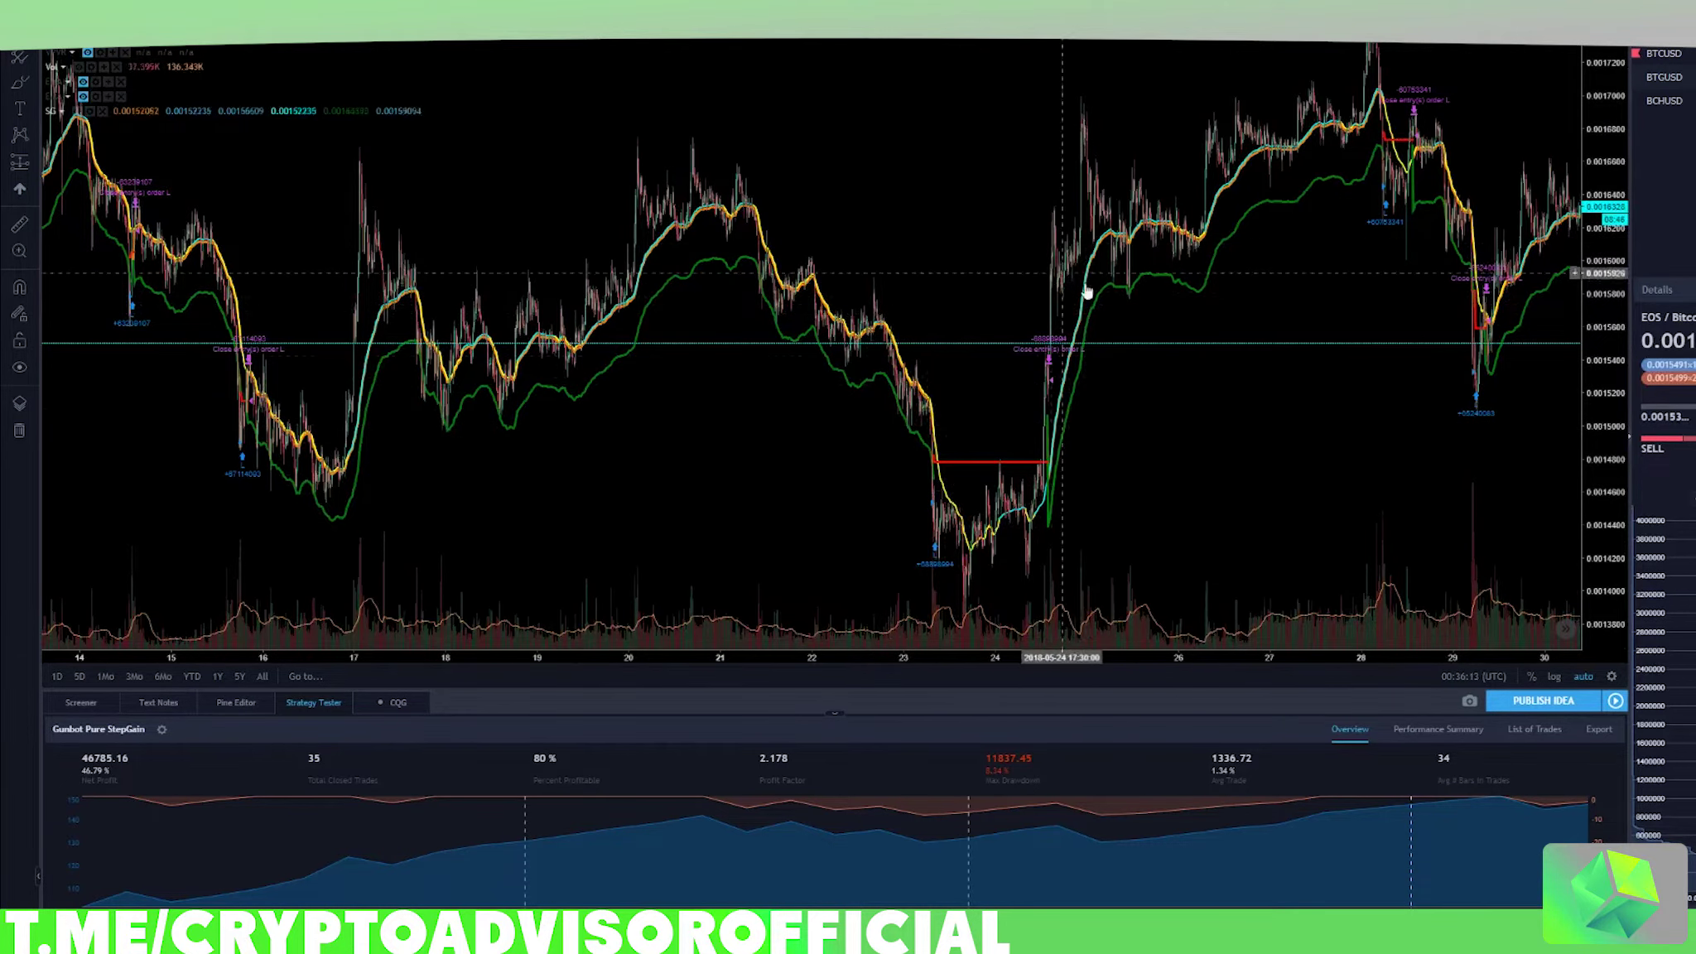
{"action": "left_click_drag", "start_coordinate": [1272, 403], "coordinate": [1230, 402]}
{"action": "scroll", "coordinate": [1230, 403], "scroll_direction": "up", "scroll_amount": 5}
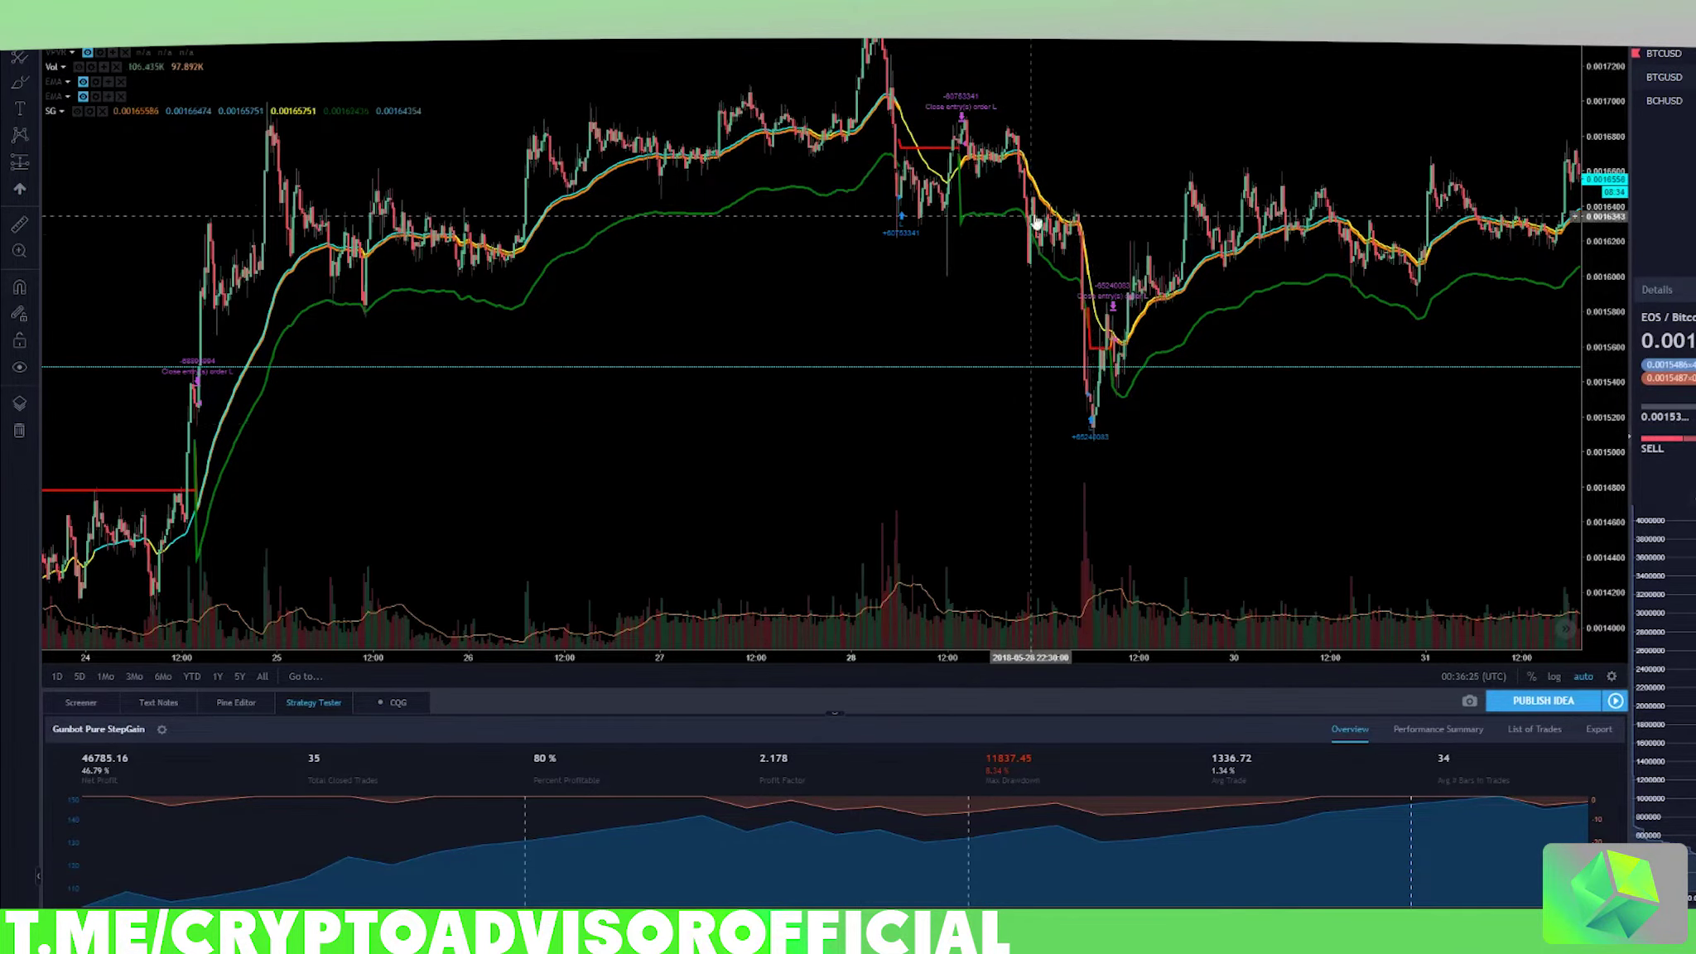
Examine the strategy's buy and close orders on the EOS/Bitcoin chart during the first half of June 2018.
{"action": "left_click_drag", "start_coordinate": [976, 130], "coordinate": [615, 163]}
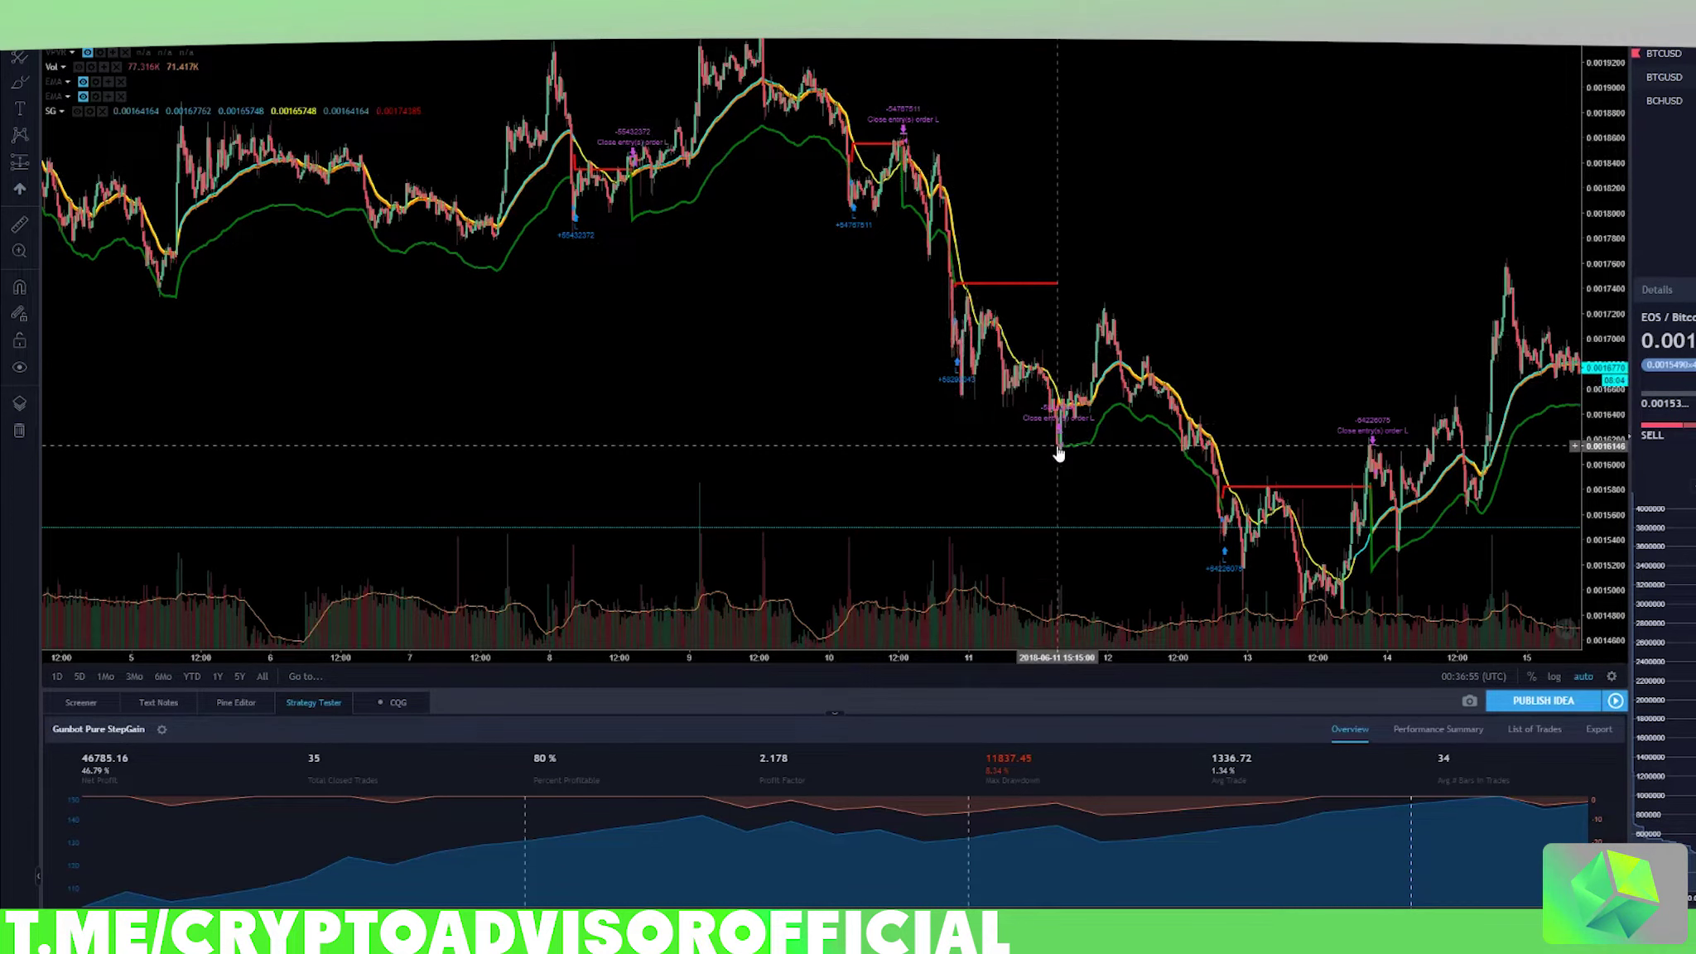
{"action": "left_click_drag", "start_coordinate": [1212, 311], "coordinate": [1059, 276]}
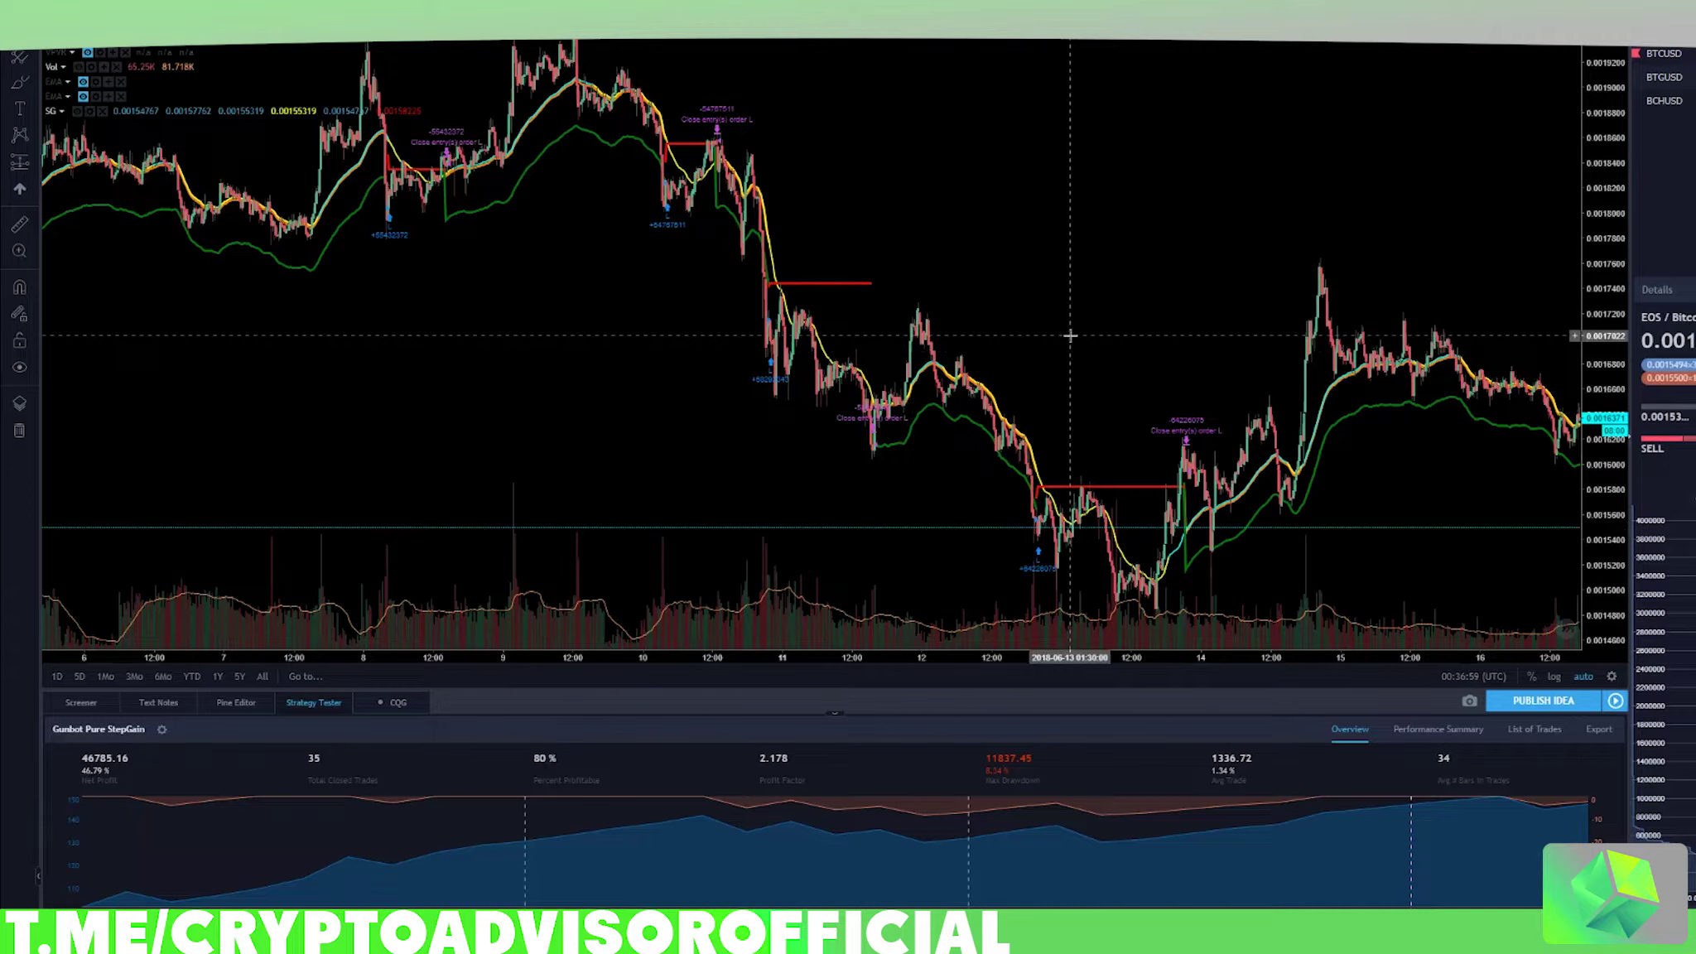
{"action": "scroll", "coordinate": [1051, 303], "scroll_direction": "down", "scroll_amount": 2}
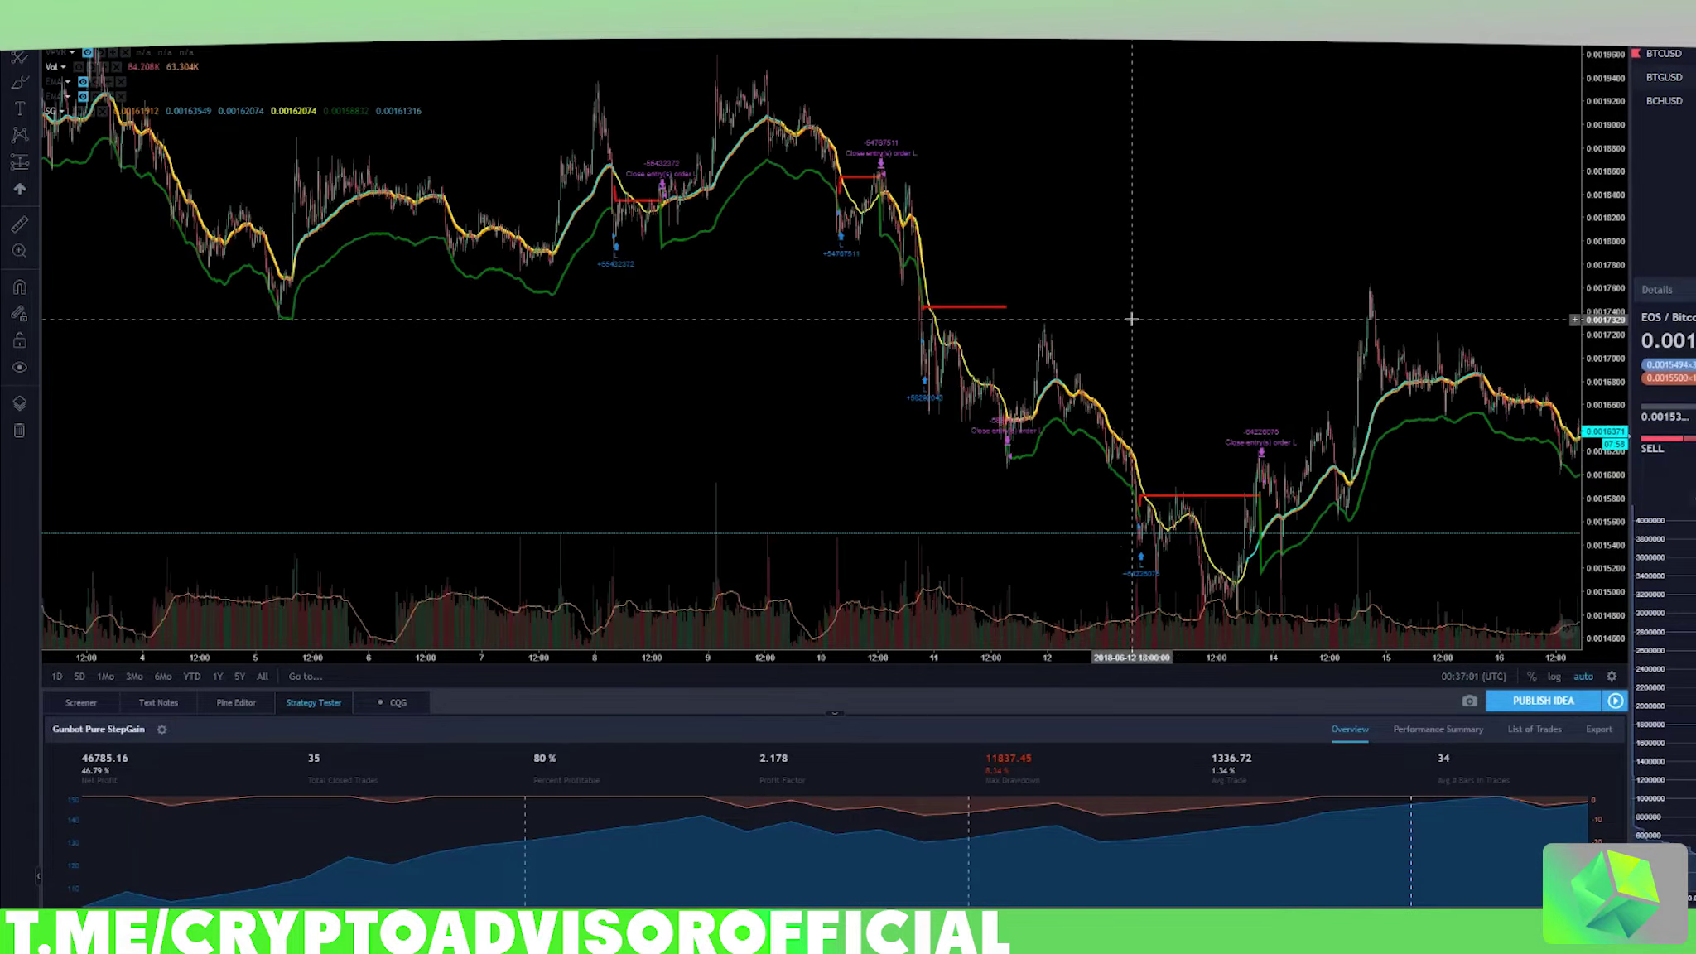
{"action": "scroll", "coordinate": [1128, 352], "scroll_direction": "right", "scroll_amount": 10}
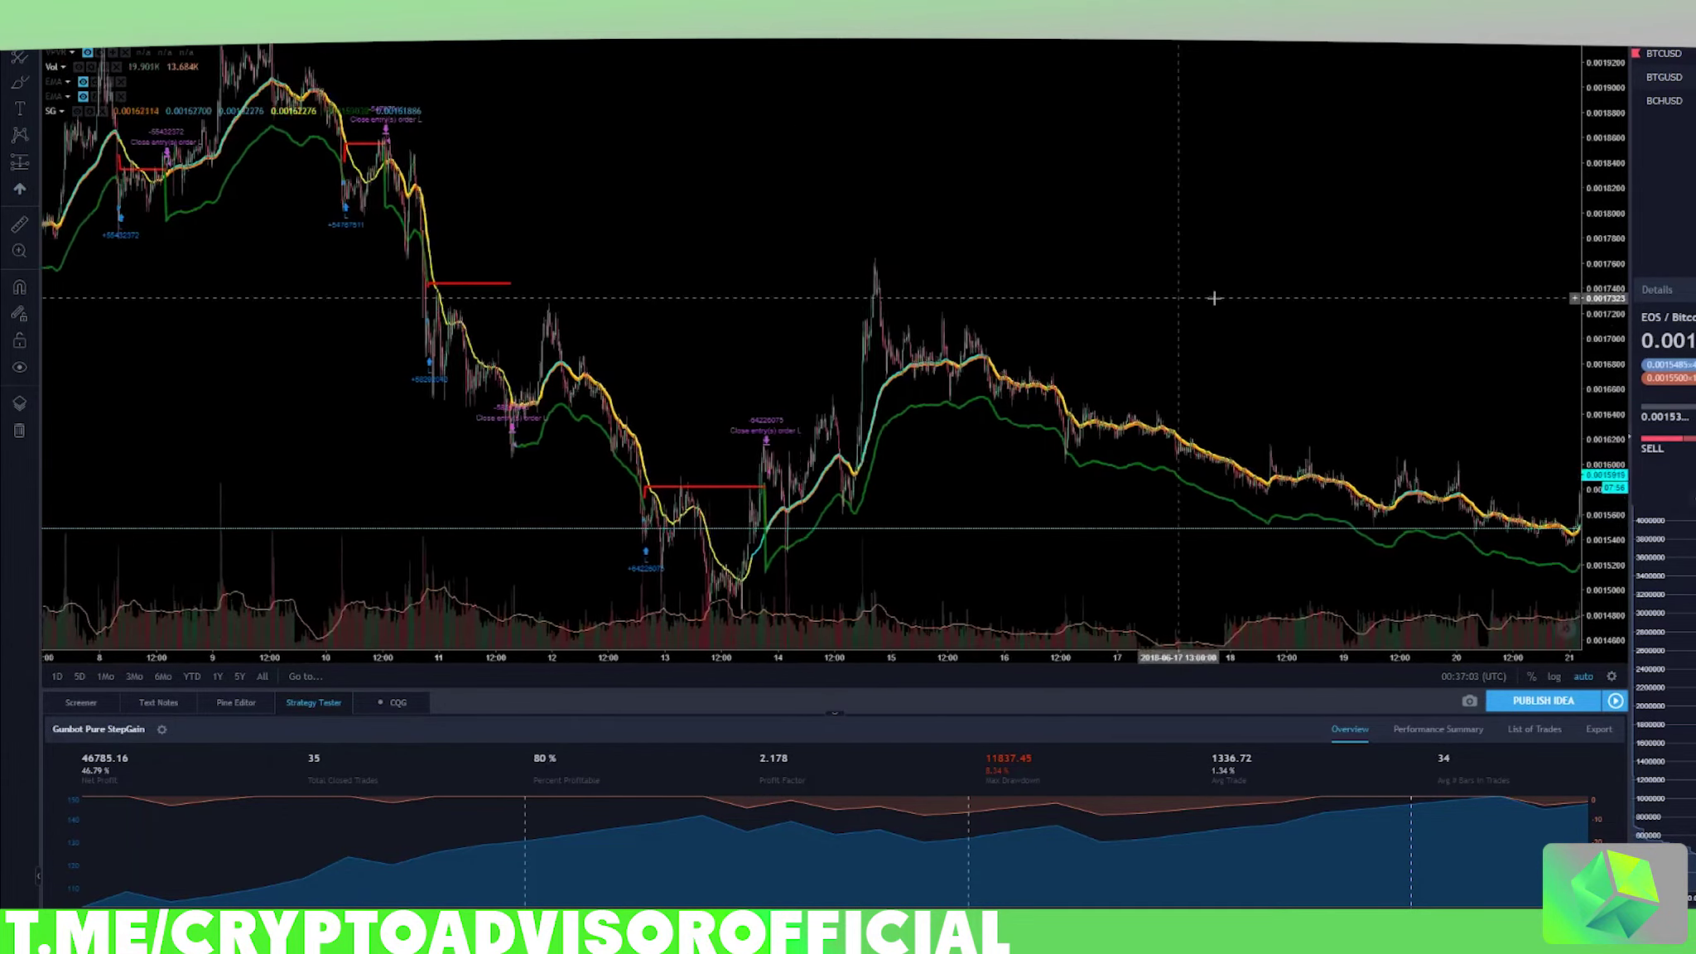
{"action": "scroll", "coordinate": [1289, 266], "scroll_direction": "left", "scroll_amount": 15}
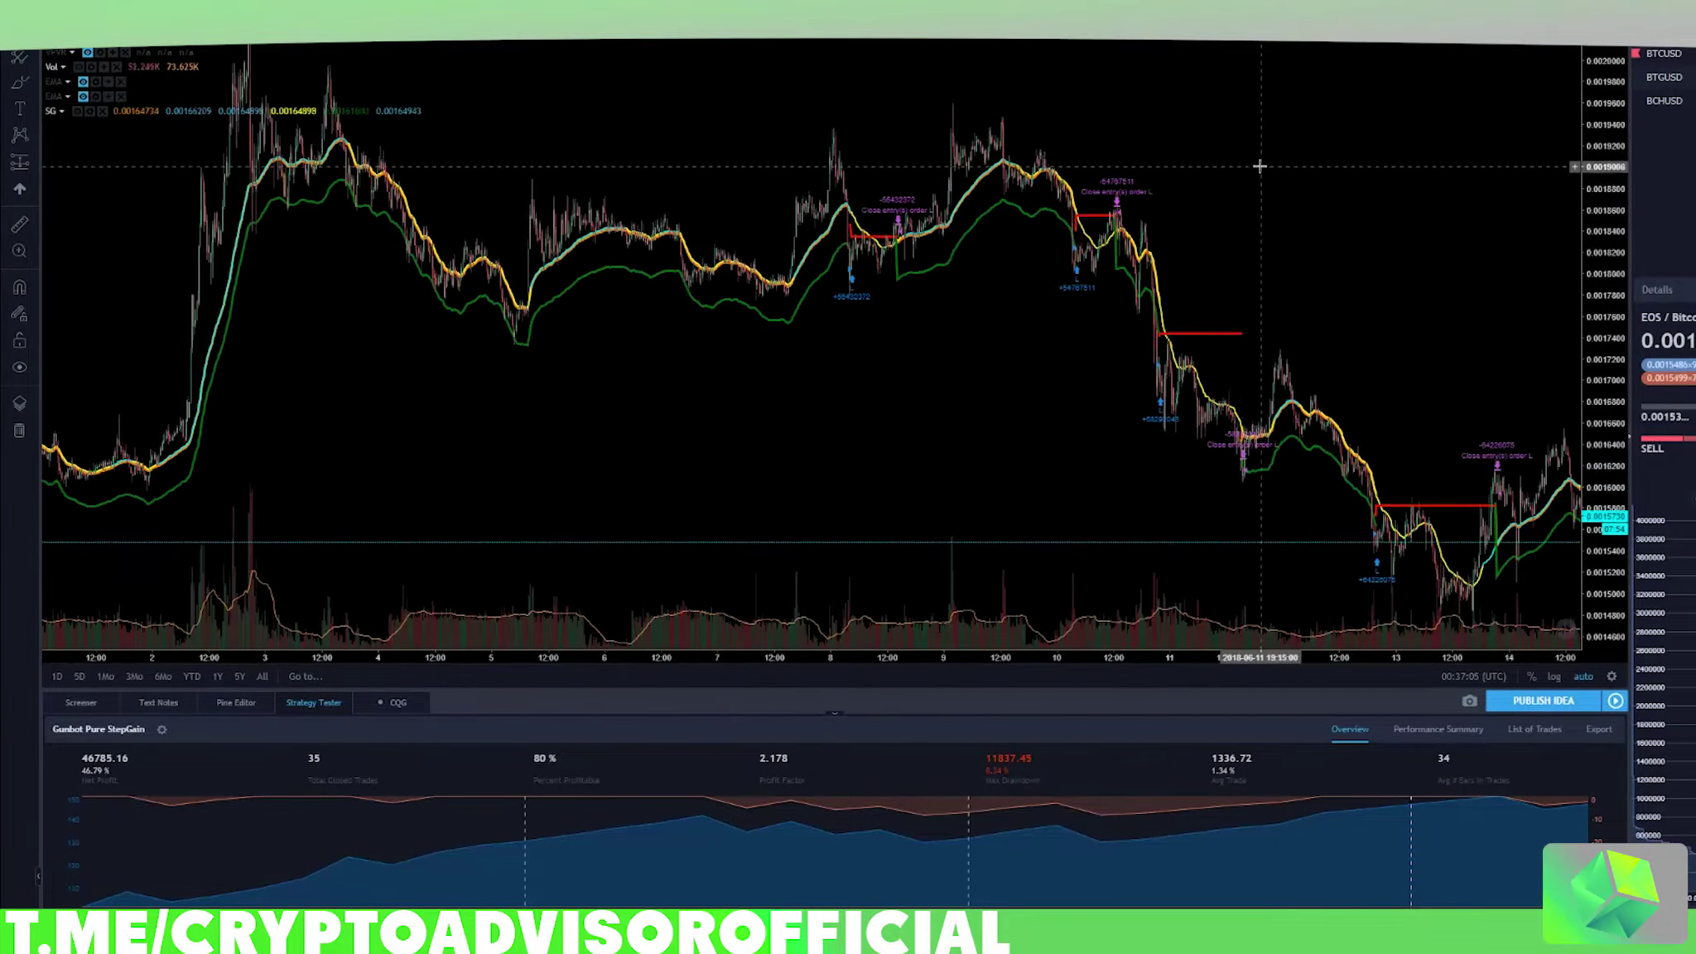
{"action": "scroll", "coordinate": [1307, 163], "scroll_direction": "left", "scroll_amount": 5}
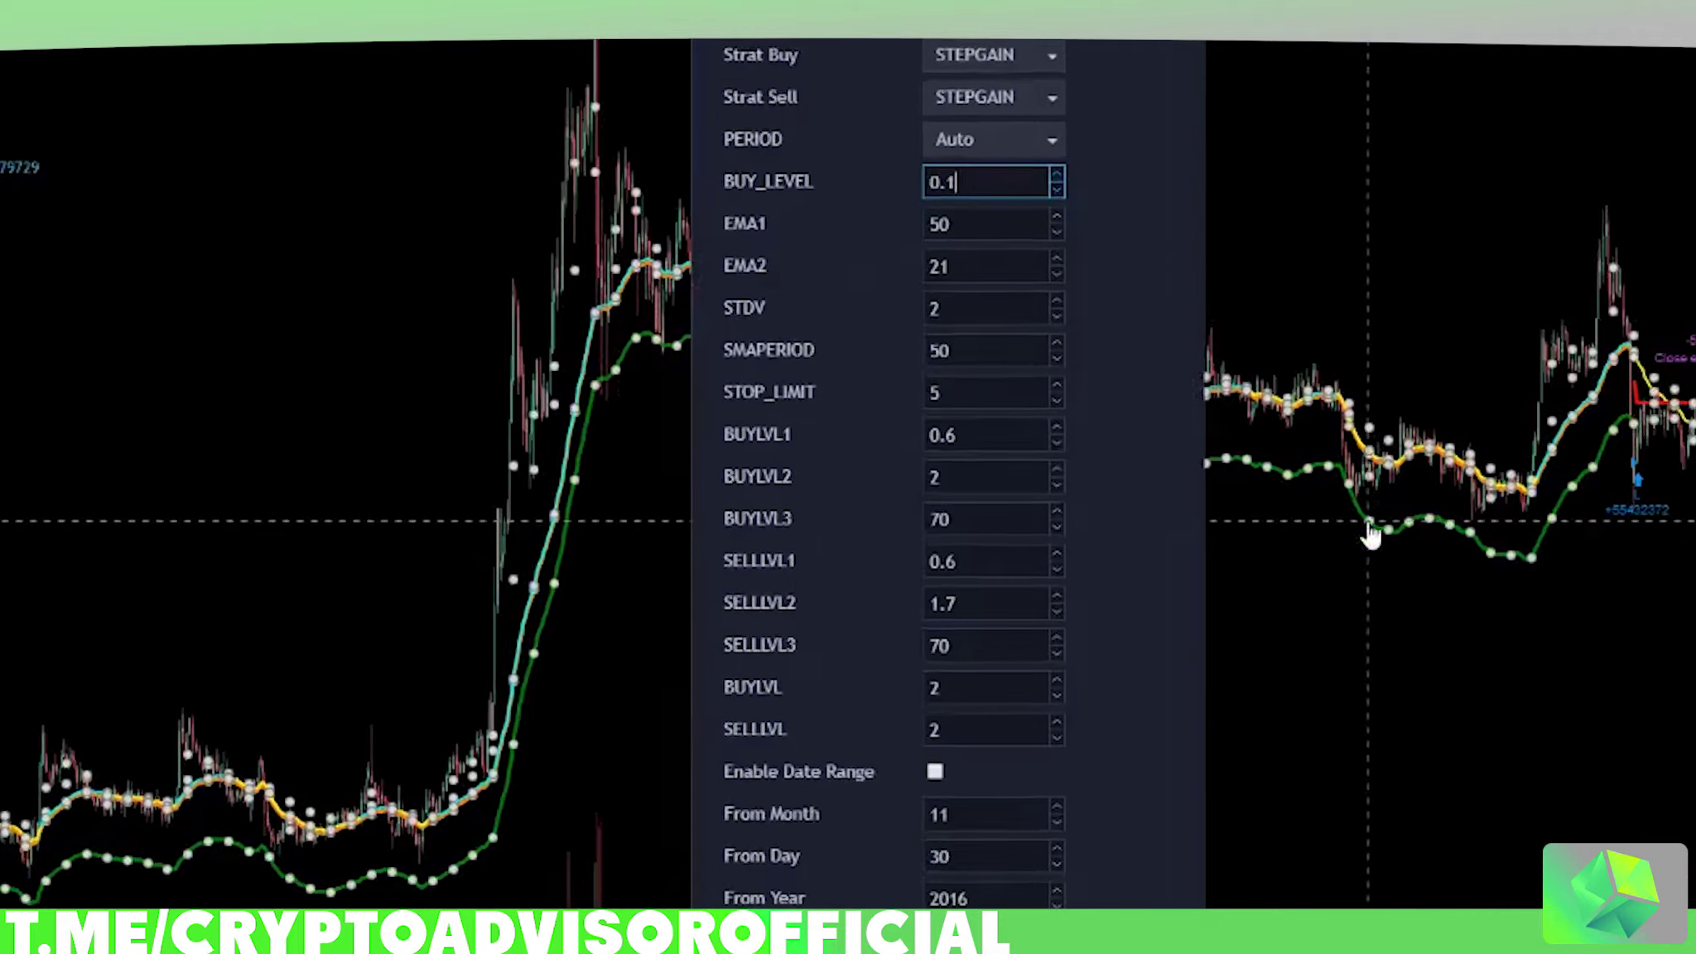
Check the SELLLVL2 value in the StepGain strategy inputs.
{"action": "key", "text": "BackSpace"}
{"action": "type", "text": "1.7"}
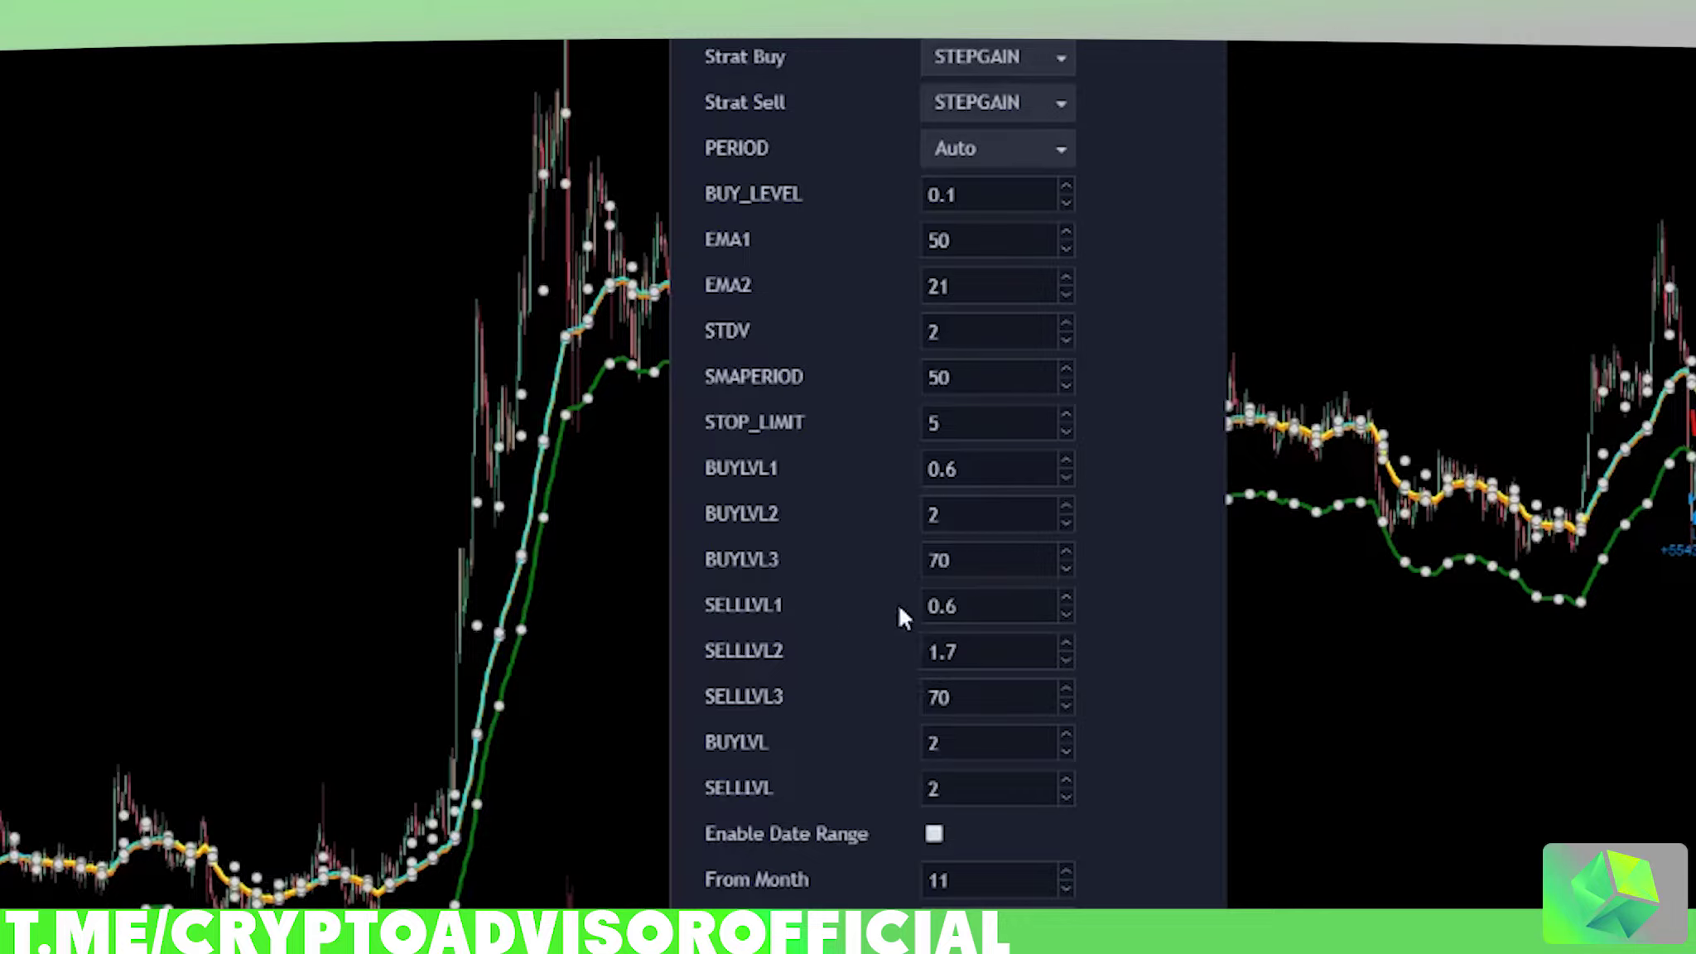
{"action": "double_click", "coordinate": [957, 651]}
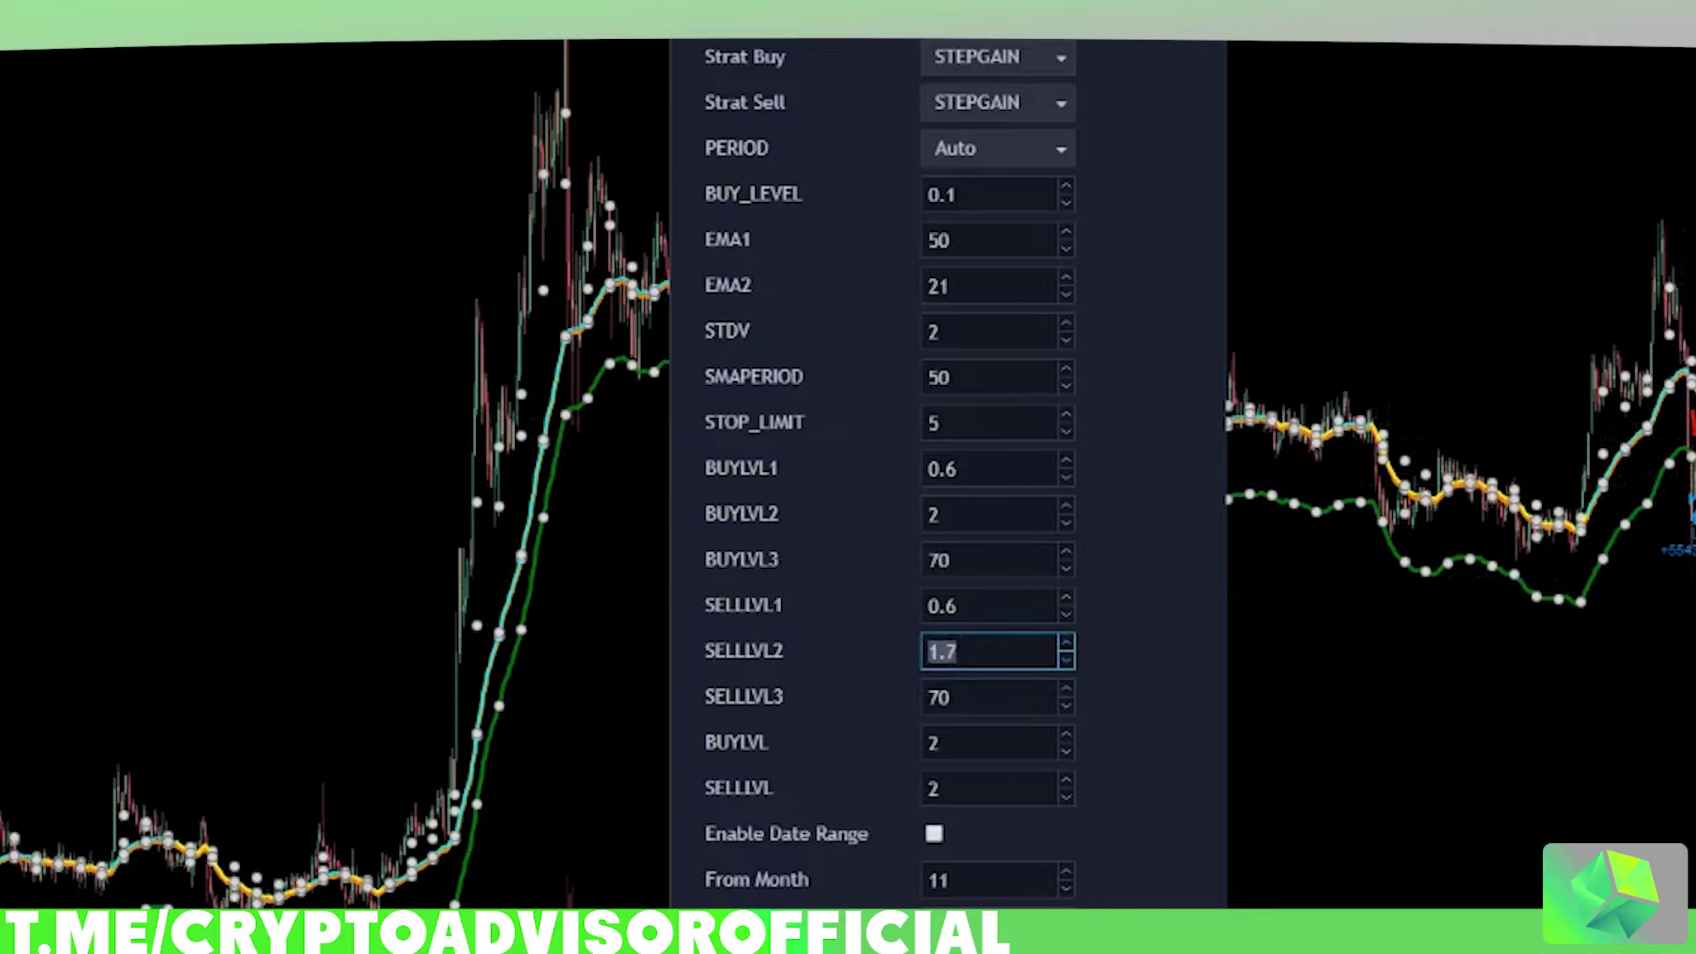
{"action": "left_click", "coordinate": [1139, 309]}
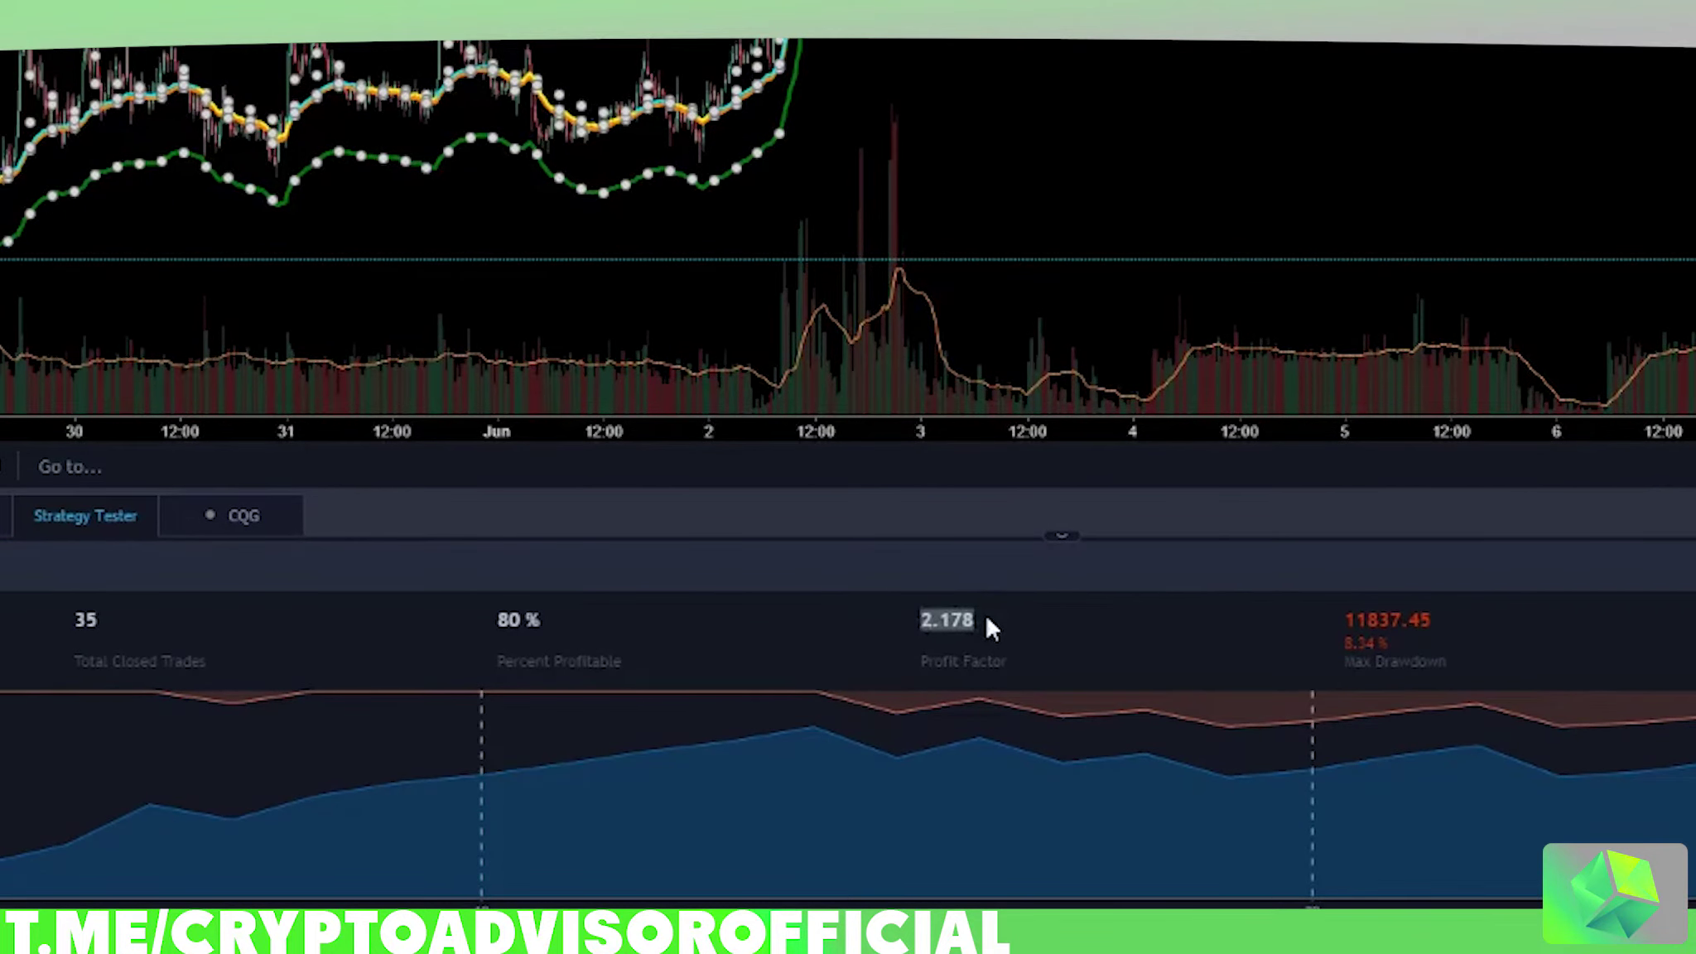
Close the strategy settings and highlight the Profit Factor figure in the backtest overview.
{"action": "left_click", "coordinate": [804, 182]}
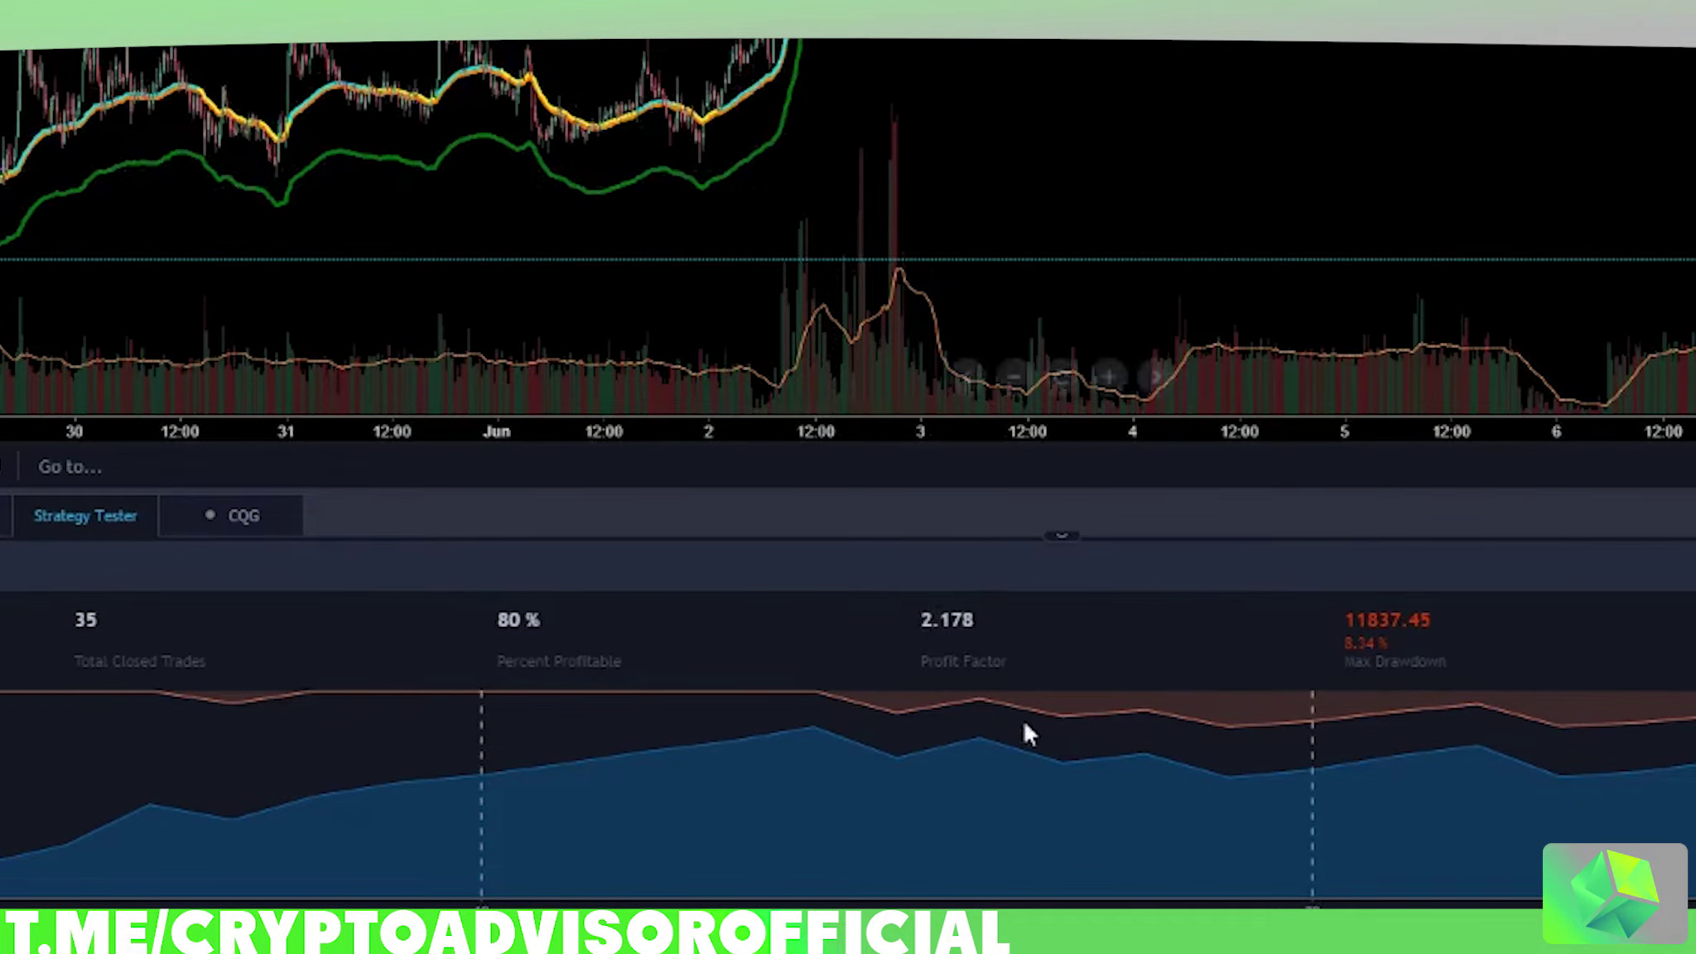
{"action": "left_click_drag", "start_coordinate": [969, 619], "coordinate": [857, 631]}
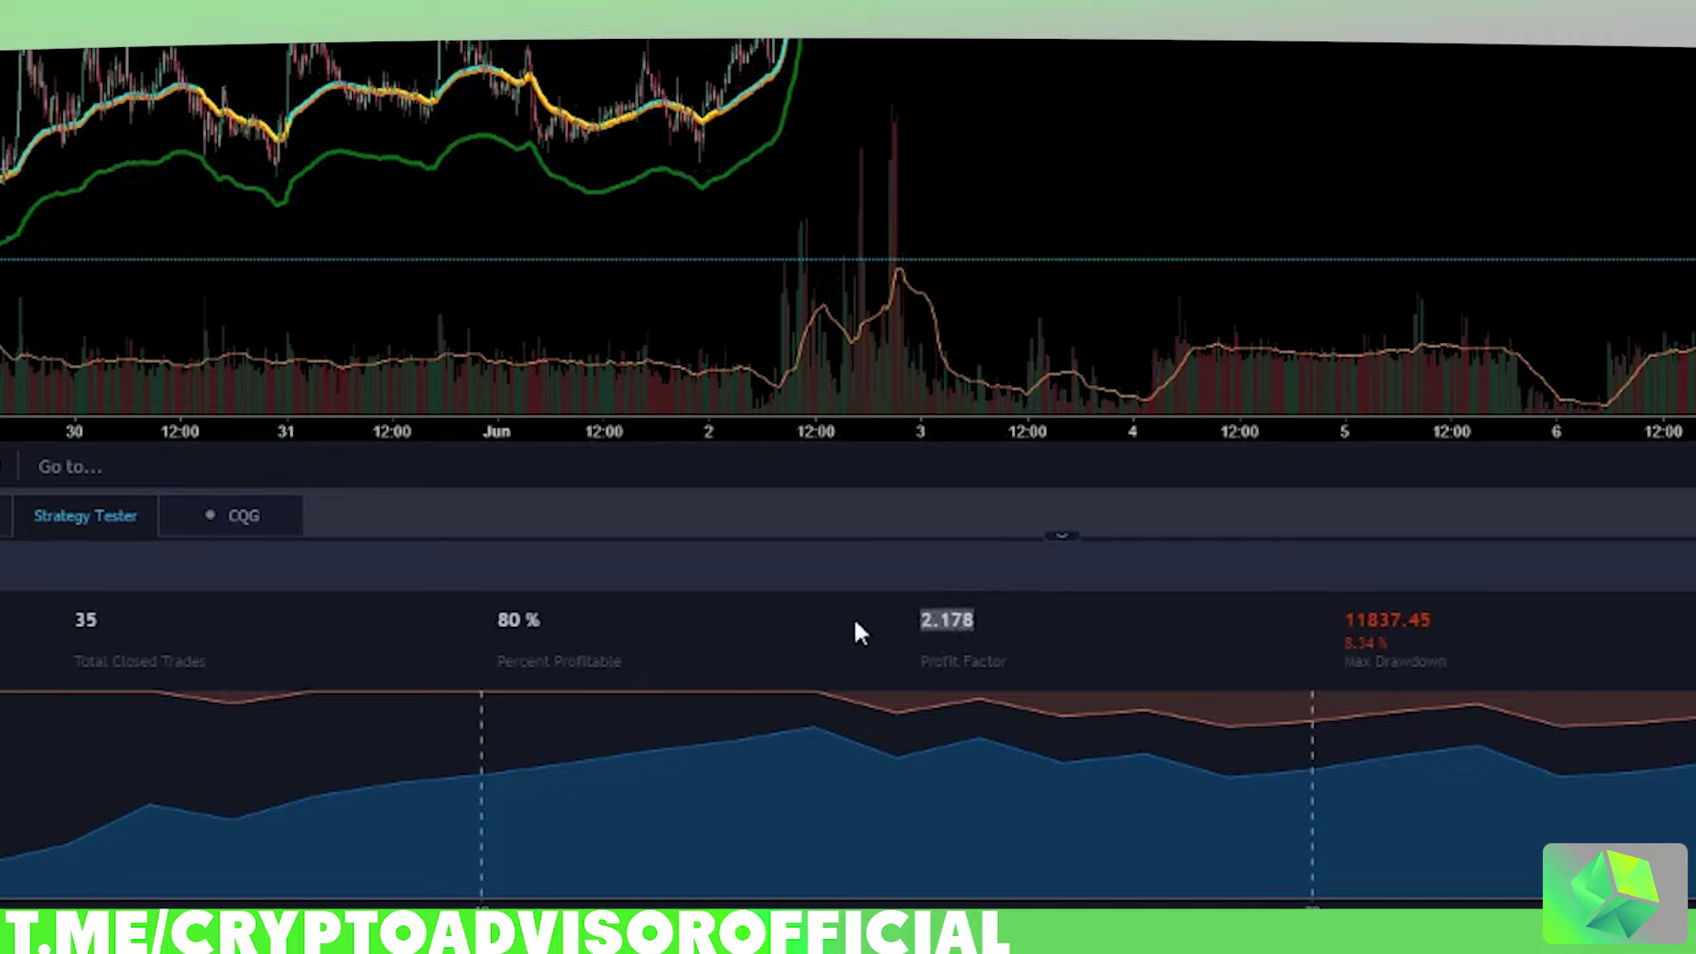
{"action": "left_click", "coordinate": [65, 618]}
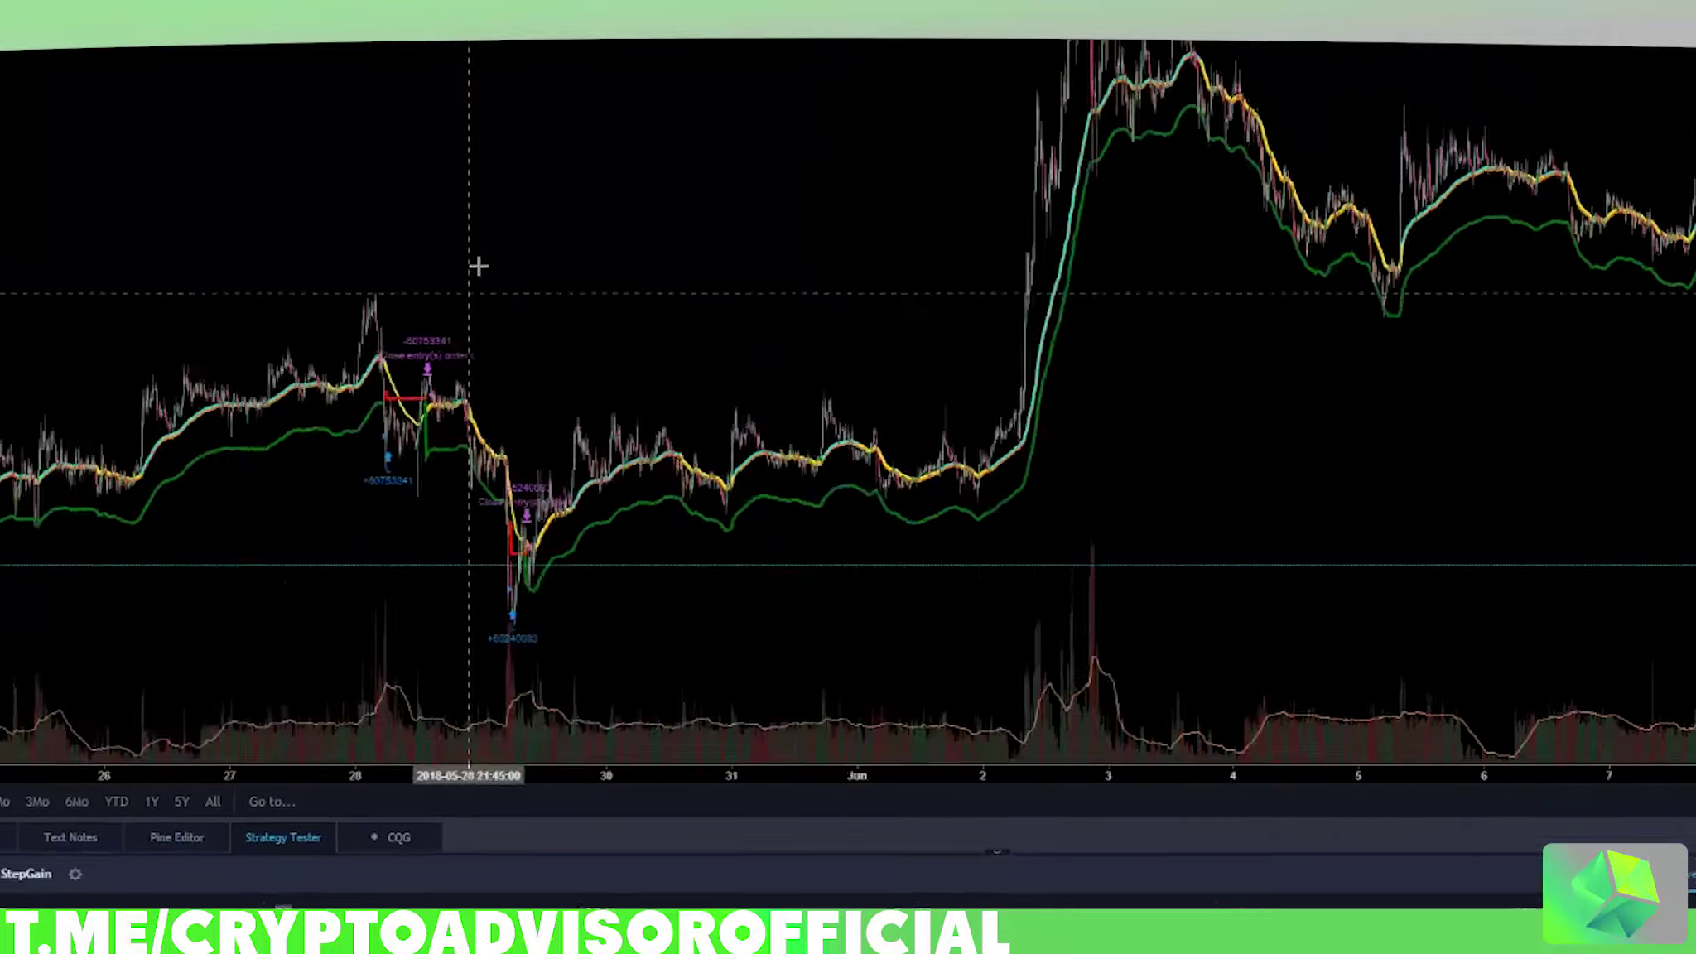
Inspect the EOS/Bitcoin trades from 23 May to early June 2018 and reopen the strategy inputs to compare their levels.
{"action": "left_click_drag", "start_coordinate": [404, 387], "coordinate": [805, 279]}
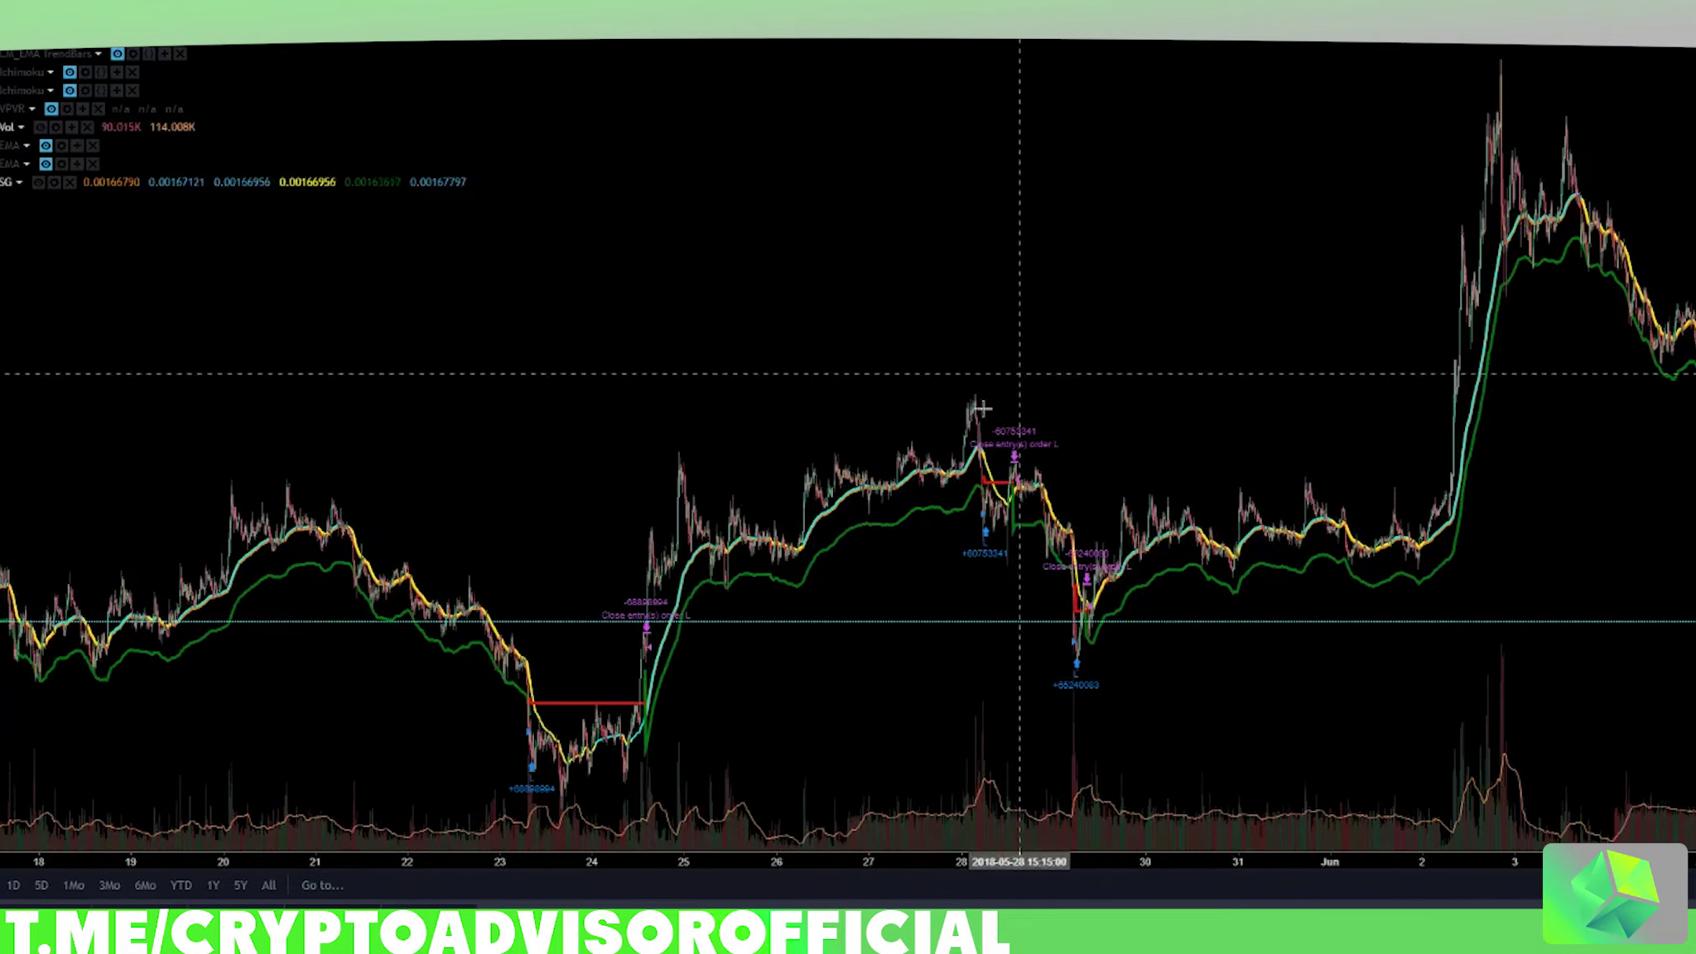
{"action": "left_click_drag", "start_coordinate": [968, 605], "coordinate": [797, 670]}
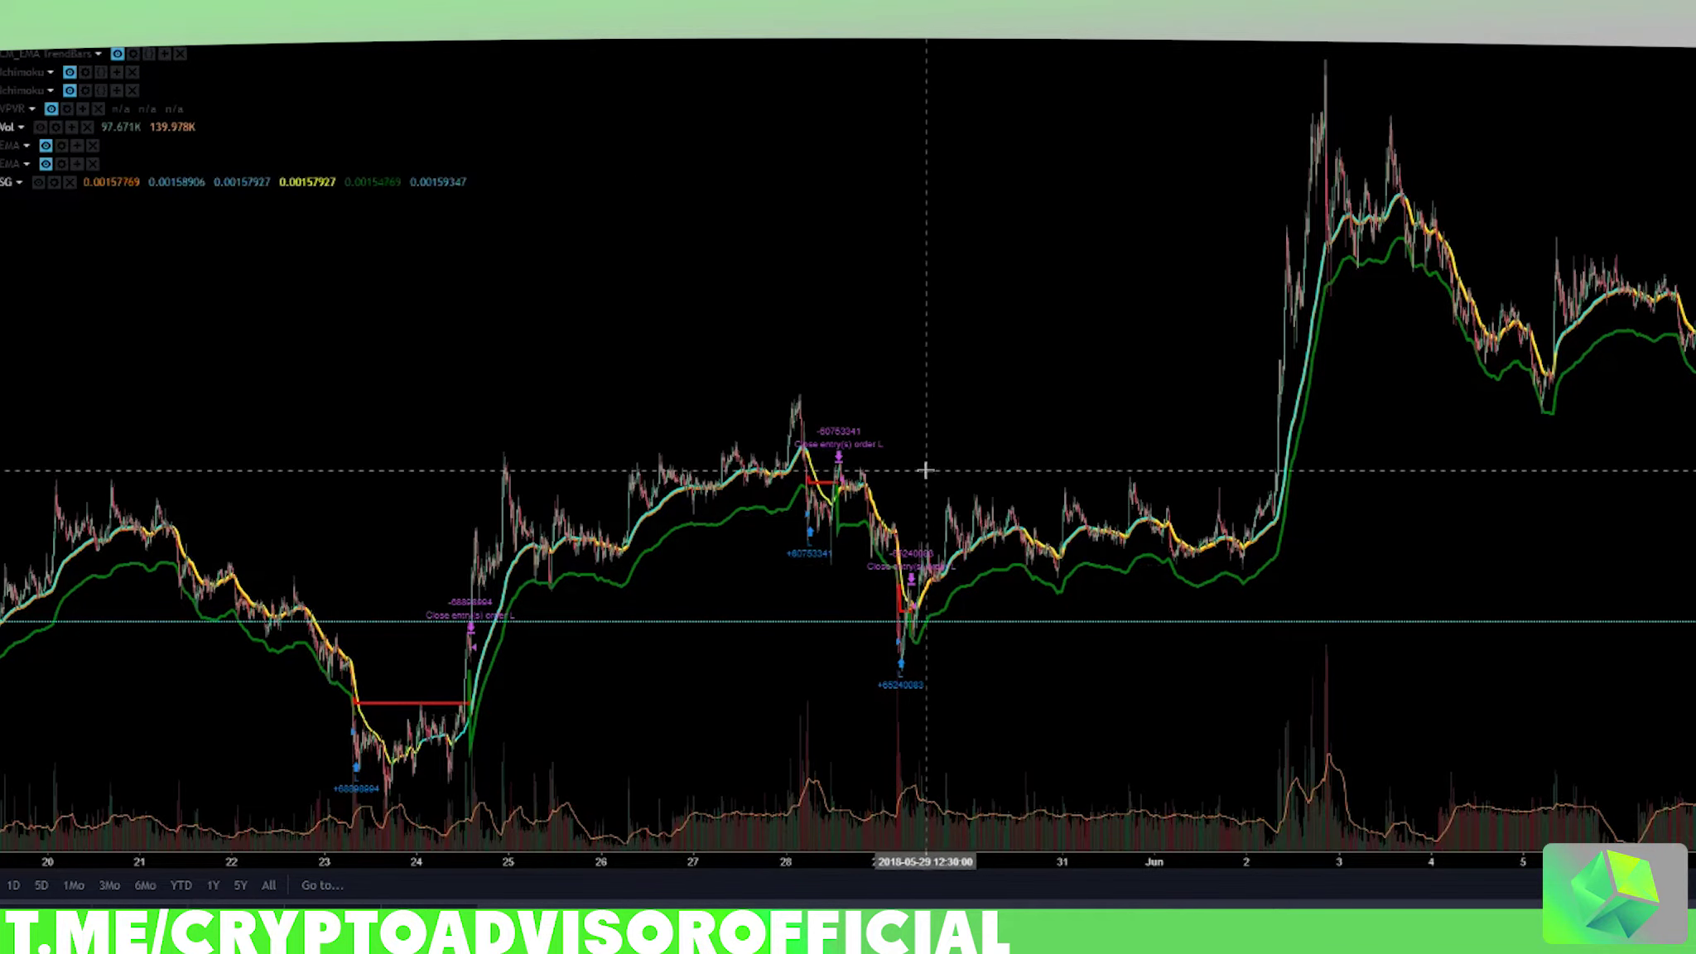
{"action": "left_click_drag", "start_coordinate": [939, 393], "coordinate": [622, 396]}
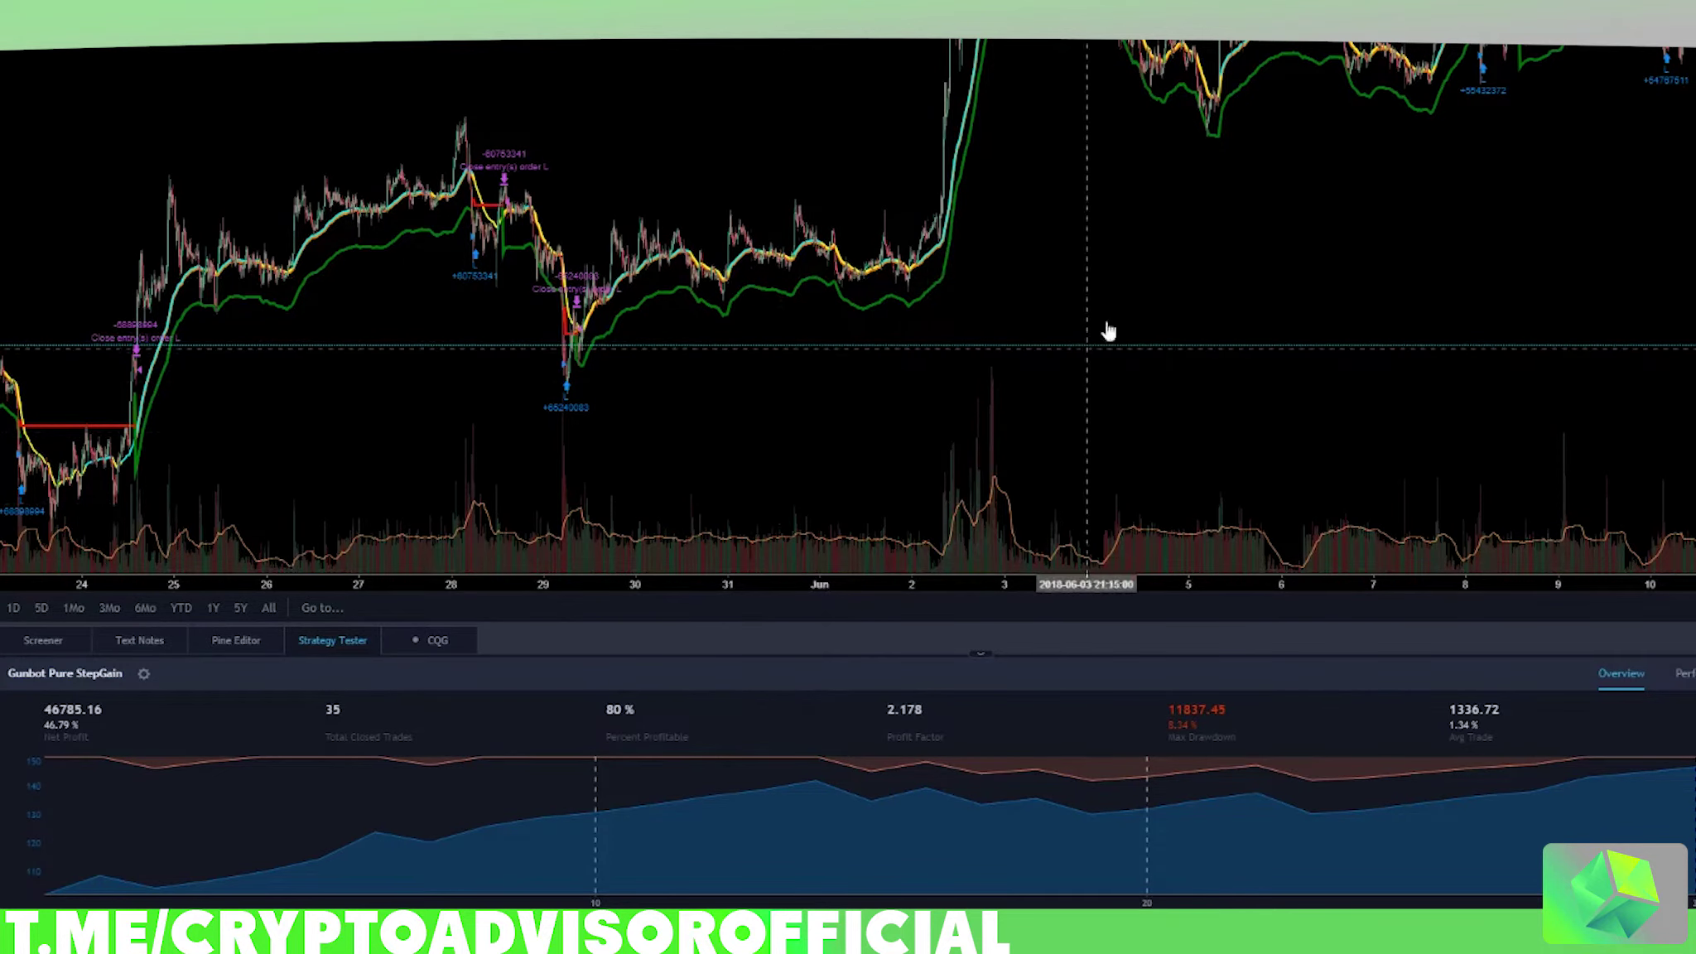
{"action": "scroll", "coordinate": [1109, 331], "scroll_direction": "right", "scroll_amount": 5}
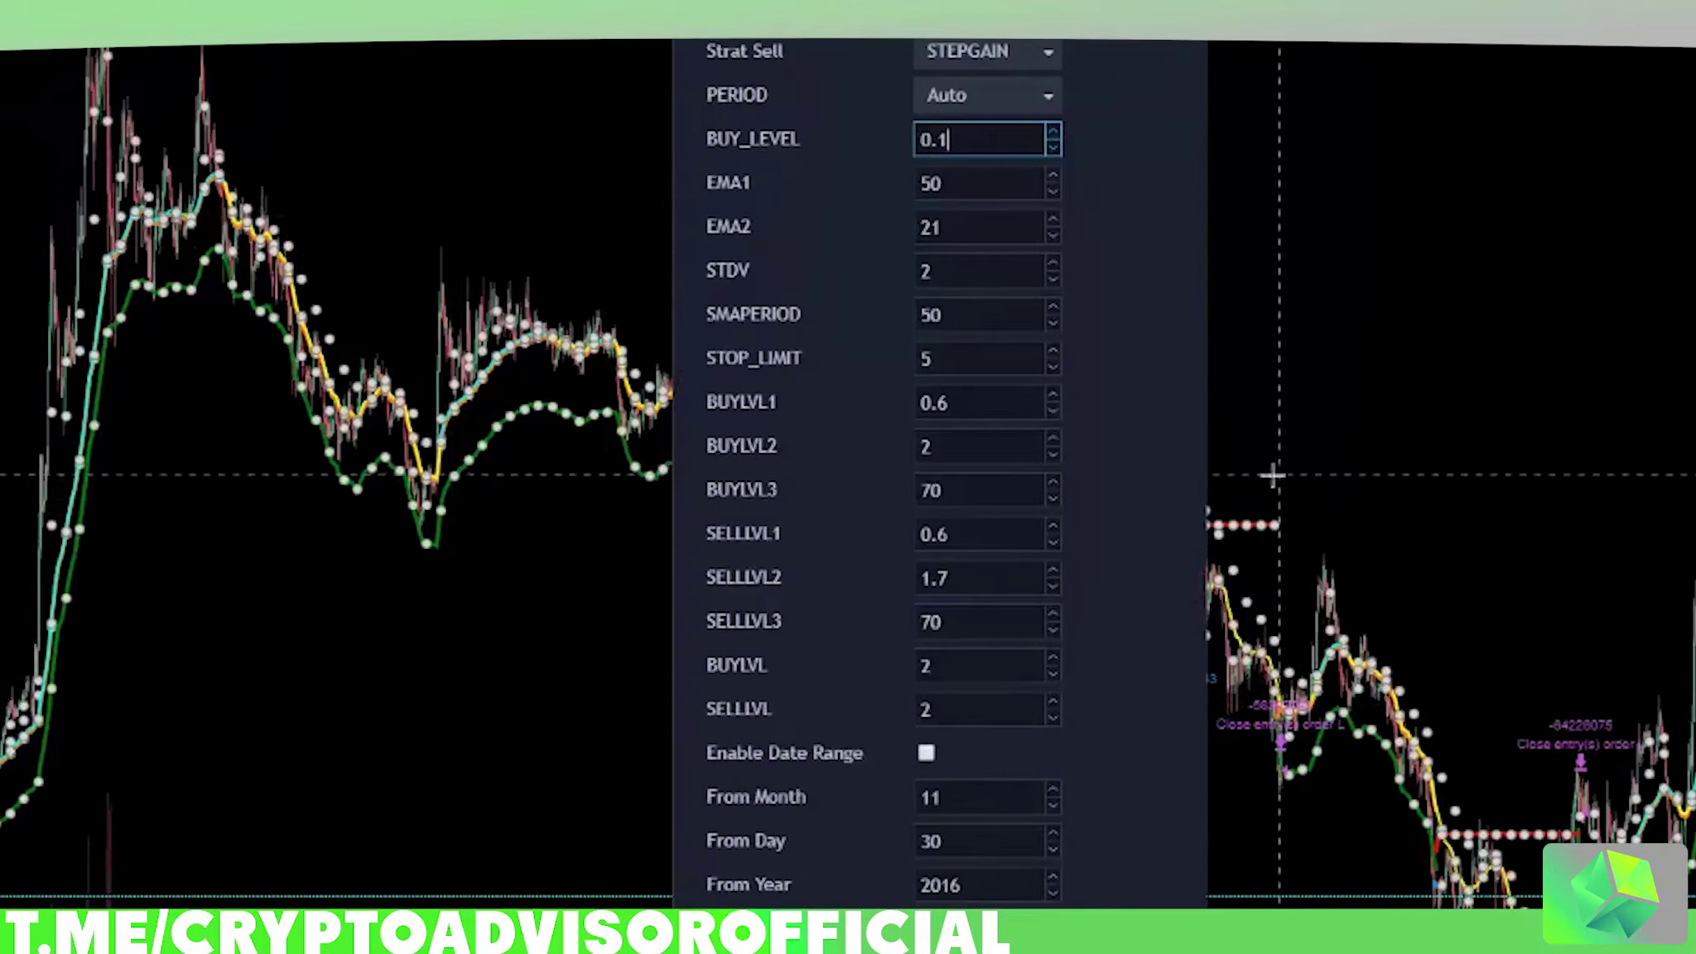
{"action": "key", "text": "BackSpace"}
{"action": "type", "text": "1"}
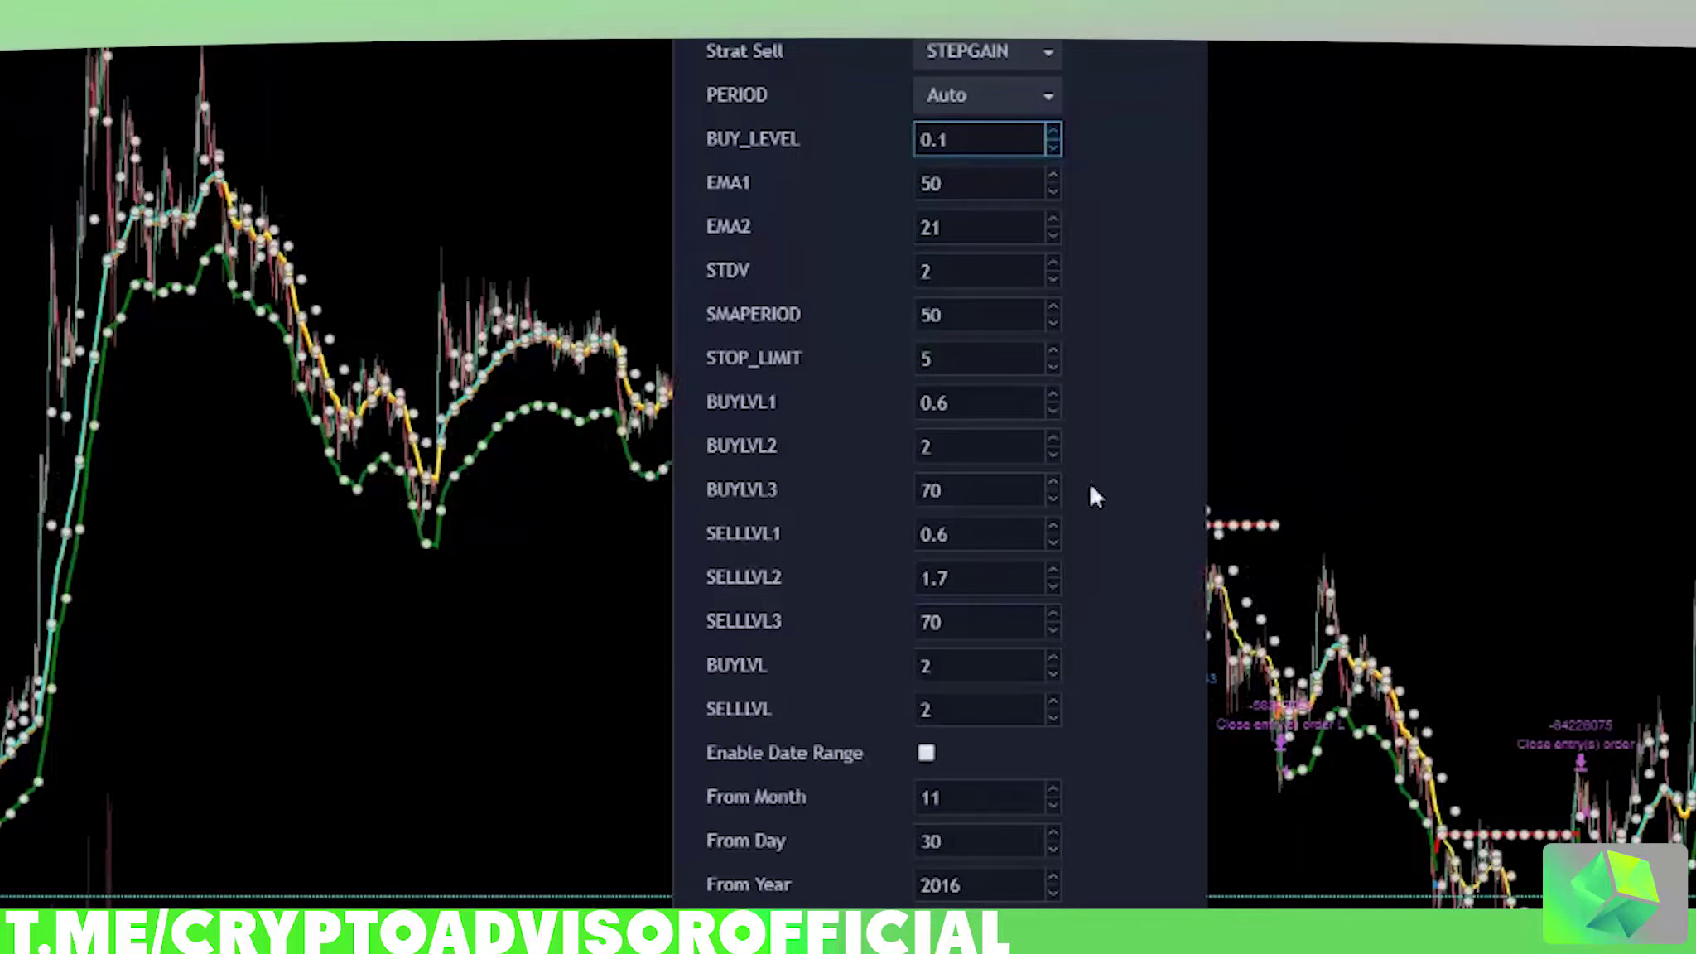
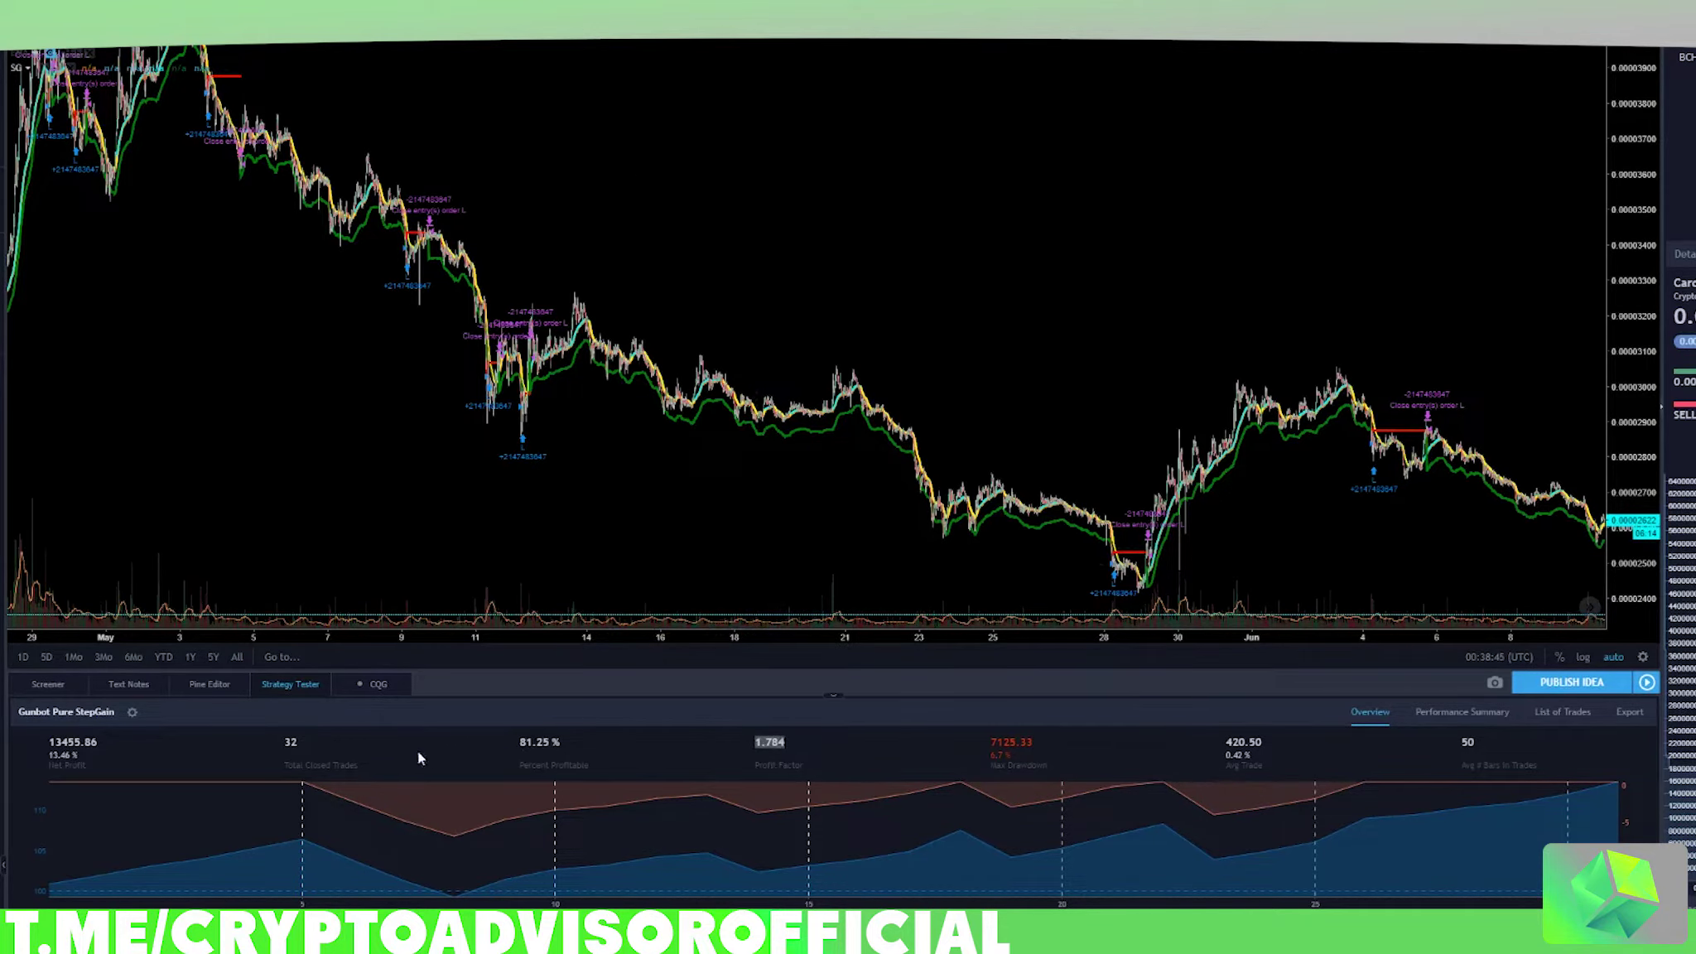
Examine the strategy's buy and close orders on the Cardano/Bitcoin chart from late April to mid-June 2018.
{"action": "left_click_drag", "start_coordinate": [973, 260], "coordinate": [1408, 248]}
{"action": "scroll", "coordinate": [1213, 269], "scroll_direction": "up", "scroll_amount": 3}
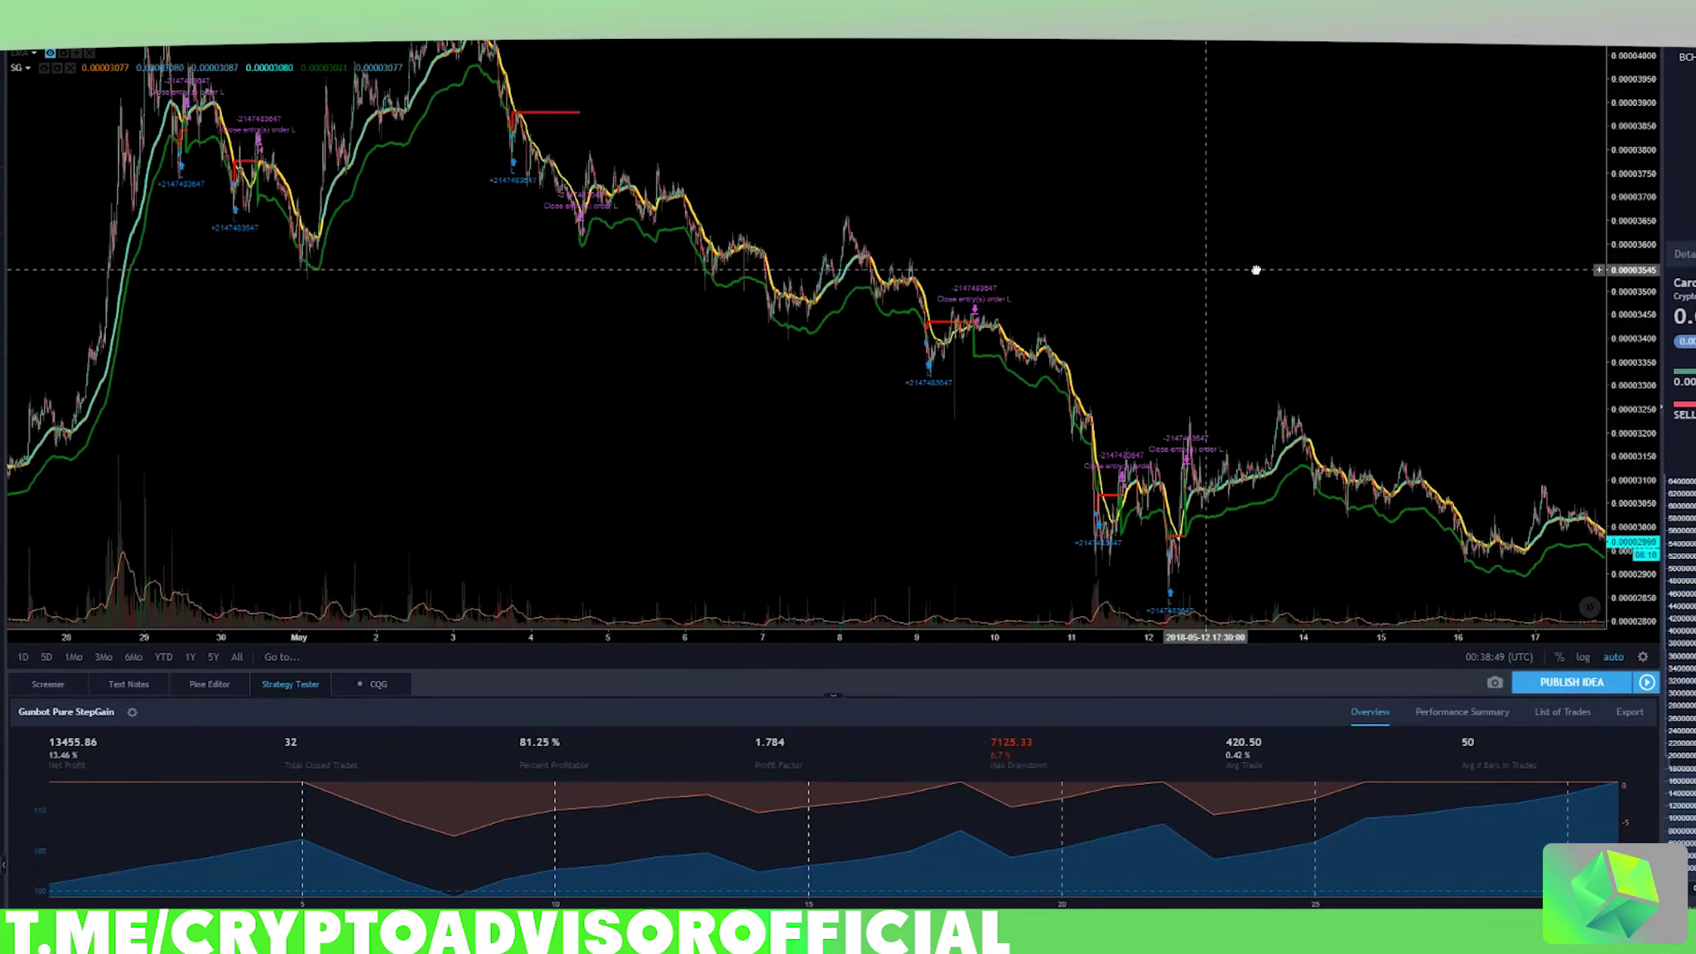
{"action": "scroll", "coordinate": [1213, 270], "scroll_direction": "down", "scroll_amount": 3}
{"action": "scroll", "coordinate": [1045, 279], "scroll_direction": "up", "scroll_amount": 3}
{"action": "mouse_move", "coordinate": [1045, 280]}
{"action": "left_mouse_down"}
{"action": "mouse_move", "coordinate": [1083, 273]}
{"action": "mouse_move", "coordinate": [900, 238]}
{"action": "mouse_move", "coordinate": [952, 273]}
{"action": "mouse_move", "coordinate": [1051, 289]}
{"action": "left_mouse_up"}
{"action": "scroll", "coordinate": [1052, 289], "scroll_direction": "right", "scroll_amount": 5}
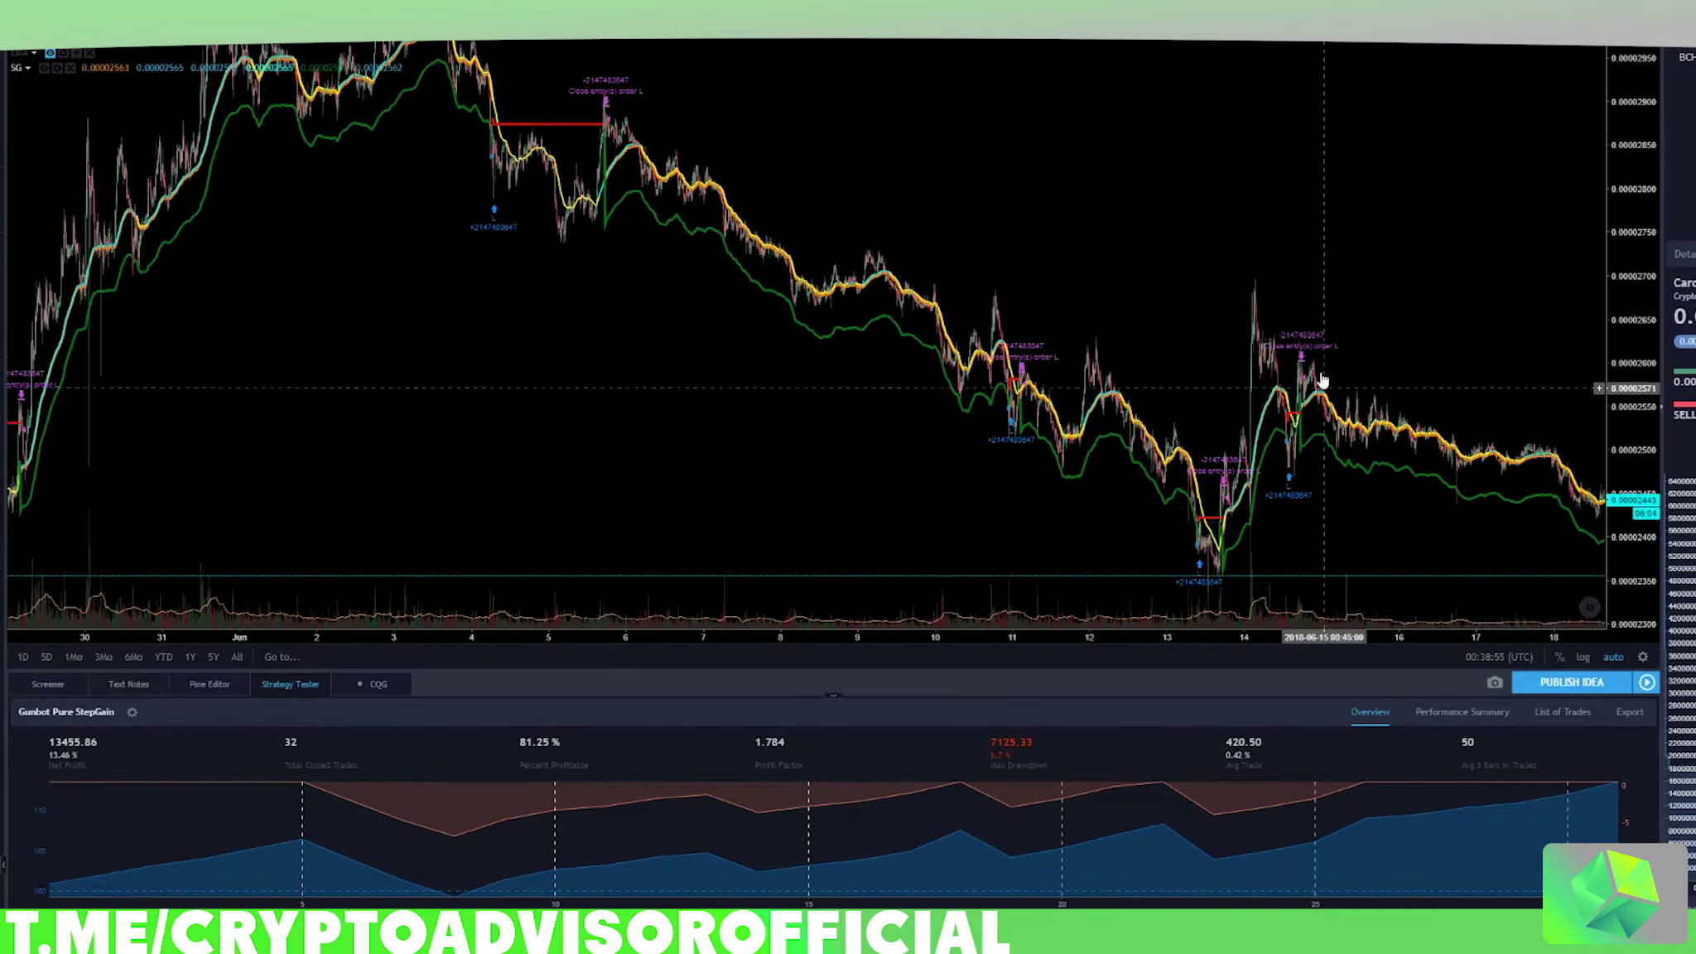
{"action": "scroll", "coordinate": [1323, 381], "scroll_direction": "up", "scroll_amount": 5}
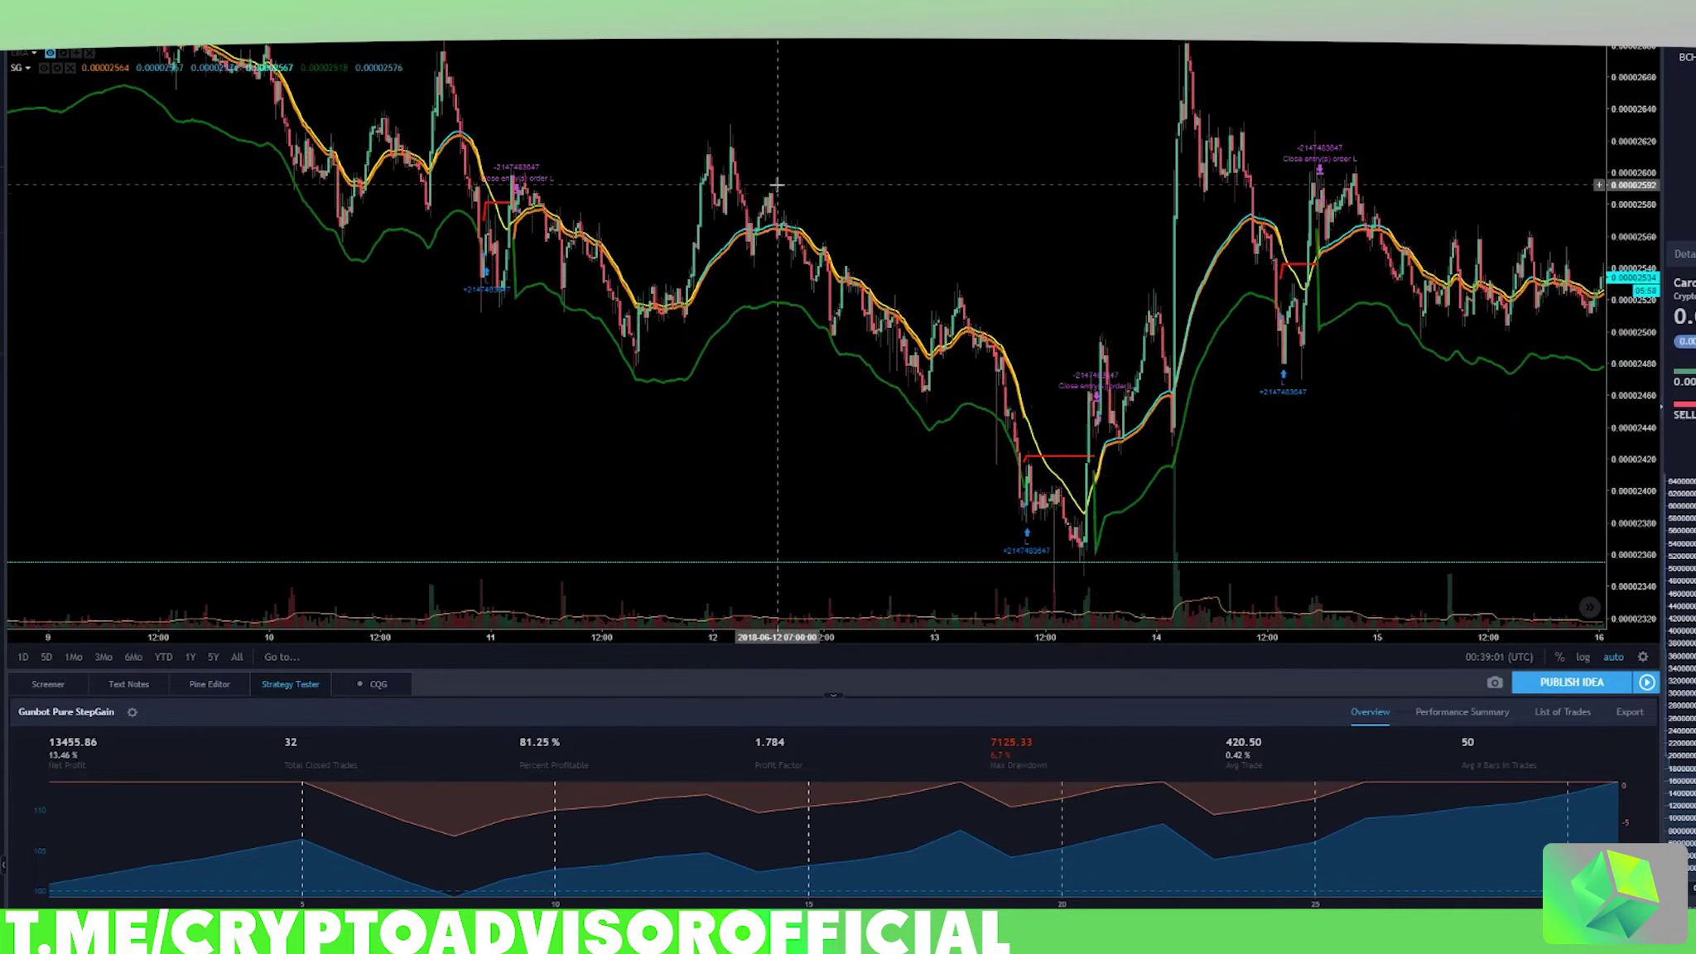
Open the StepGain strategy settings for Cardano/Bitcoin and review the input values, including the buy and sell levels.
{"action": "left_click", "coordinate": [57, 67]}
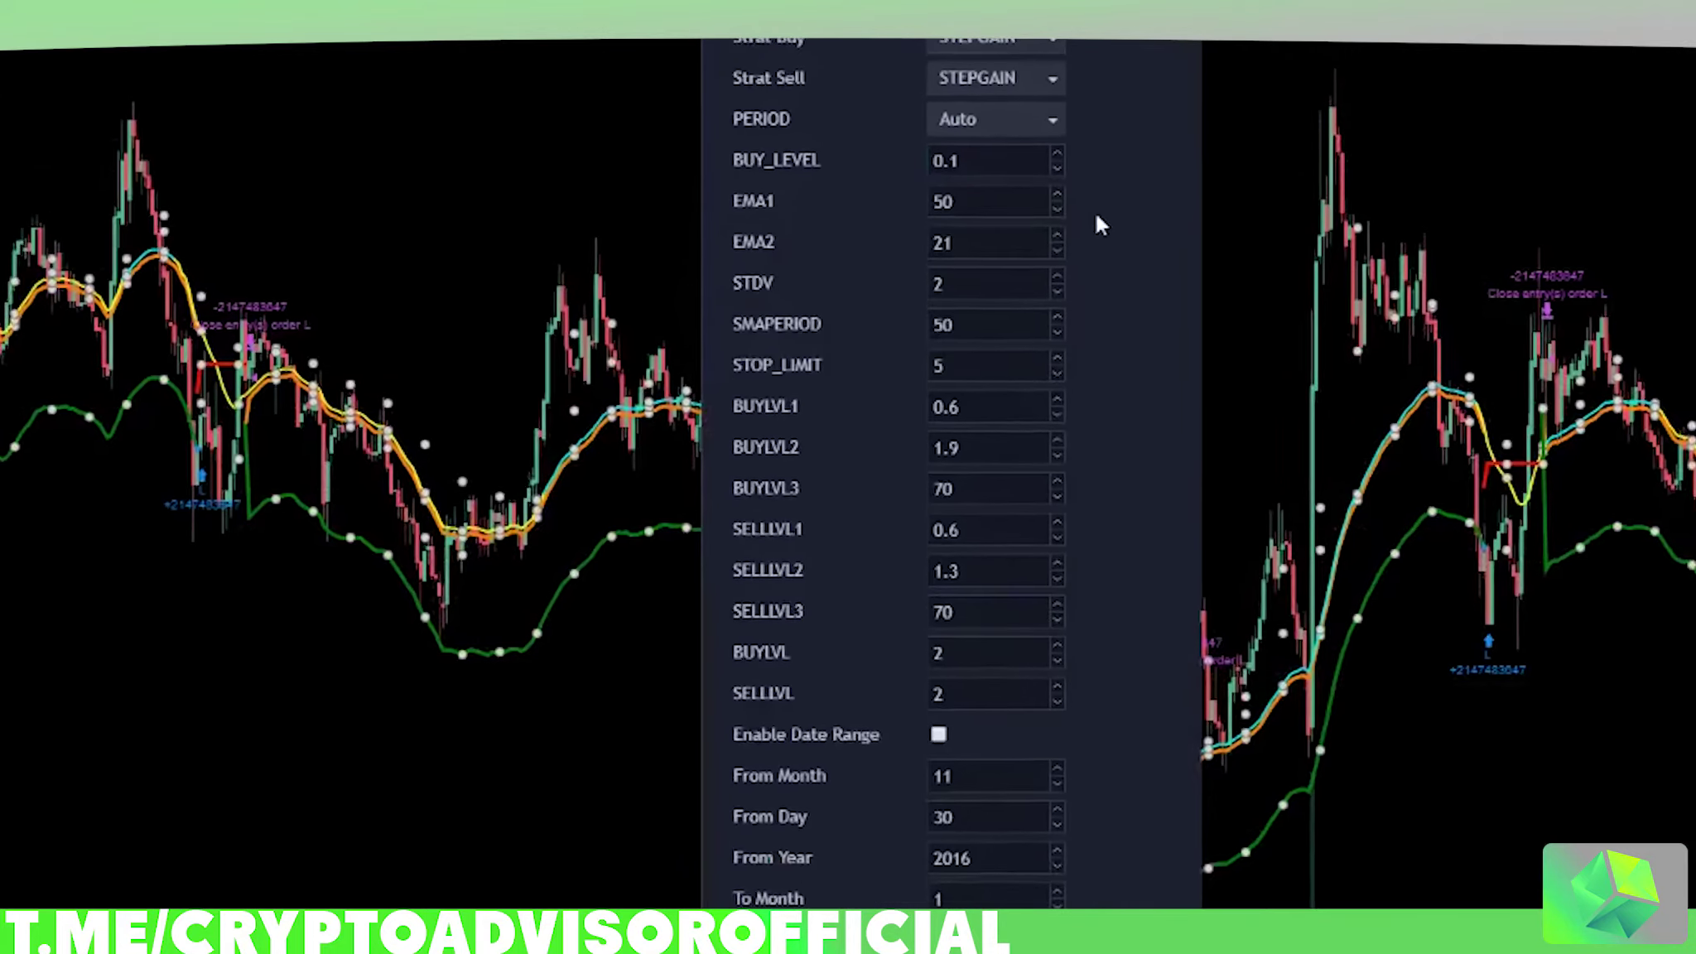
{"action": "left_click", "coordinate": [1030, 105]}
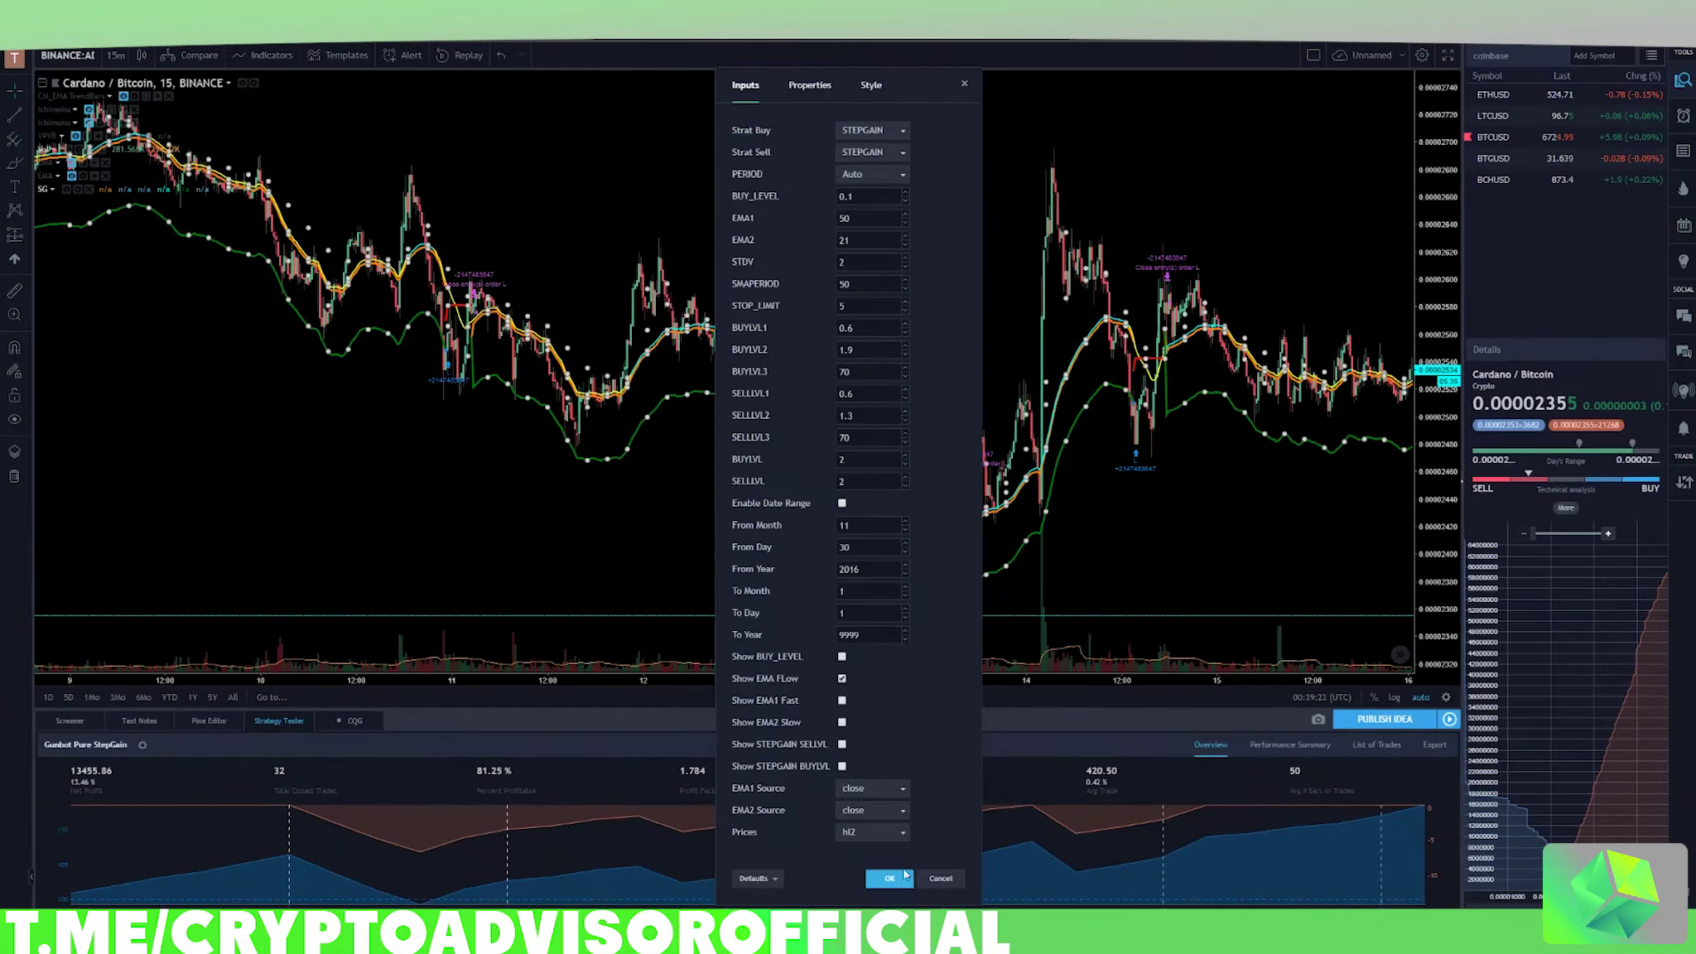
Close the StepGain strategy settings on the Cardano/Bitcoin chart.
{"action": "left_click", "coordinate": [903, 879]}
{"action": "scroll", "coordinate": [807, 373], "scroll_direction": "down", "scroll_amount": 5}
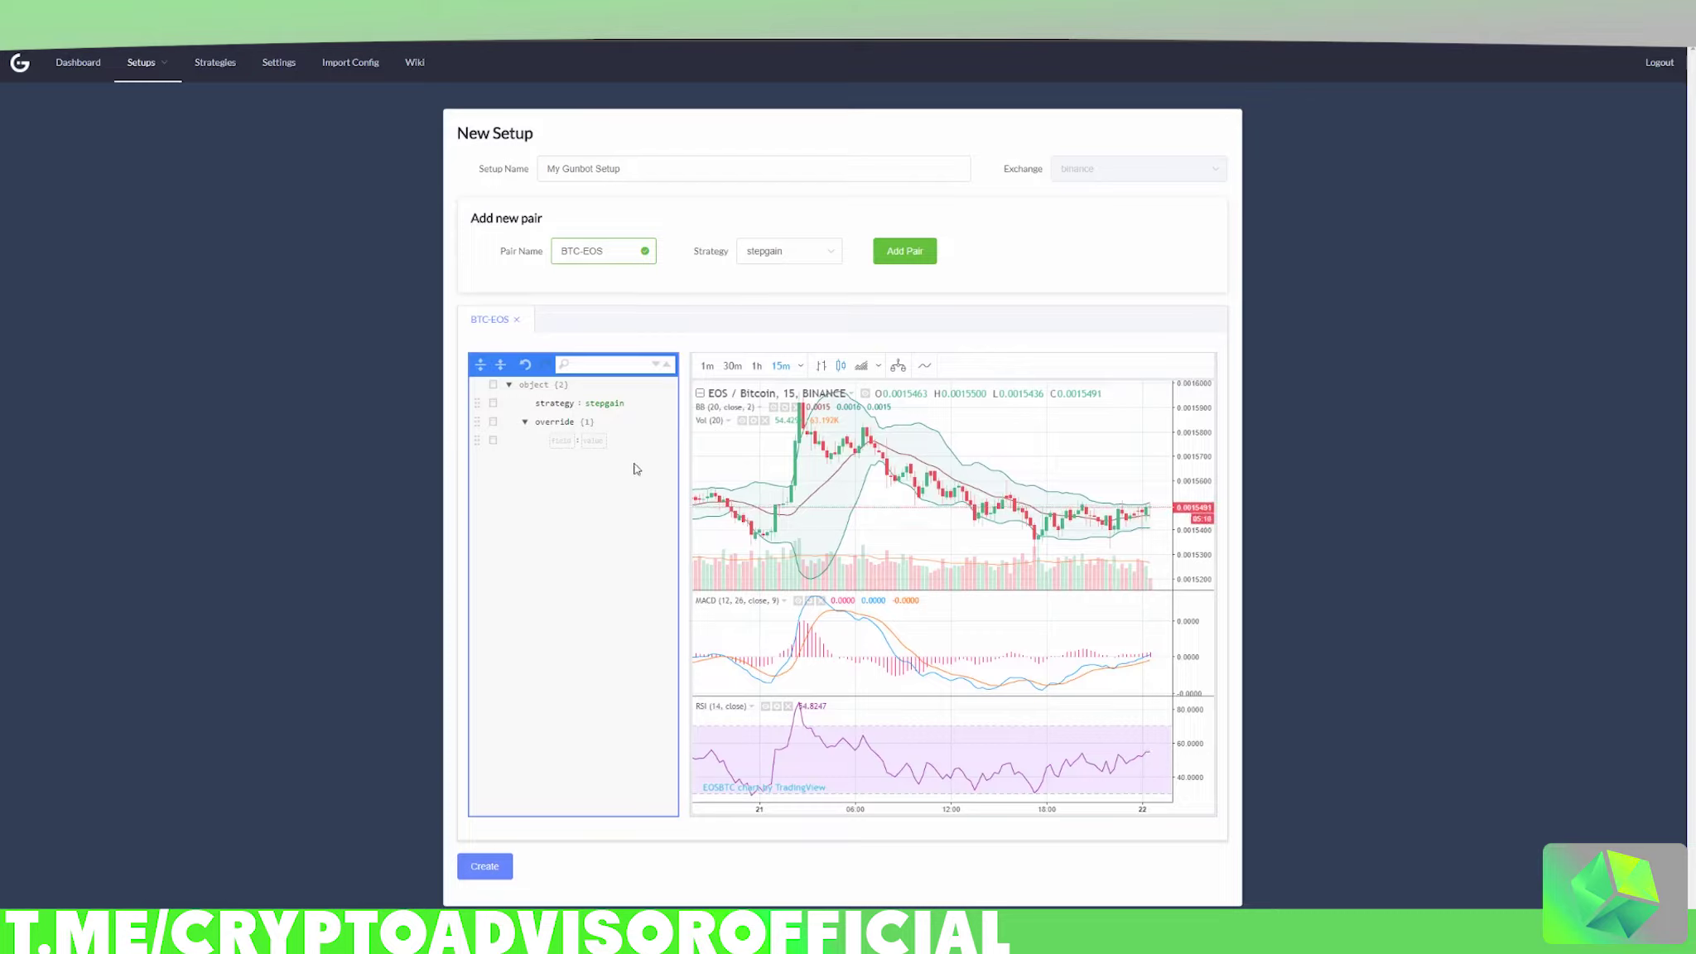
Add the BTC-ADA pair with the stepgain strategy to the new Gunbot setup.
{"action": "left_click", "coordinate": [525, 422]}
{"action": "double_click", "coordinate": [593, 251]}
{"action": "type", "text": "ADA"}
{"action": "left_click", "coordinate": [904, 251]}
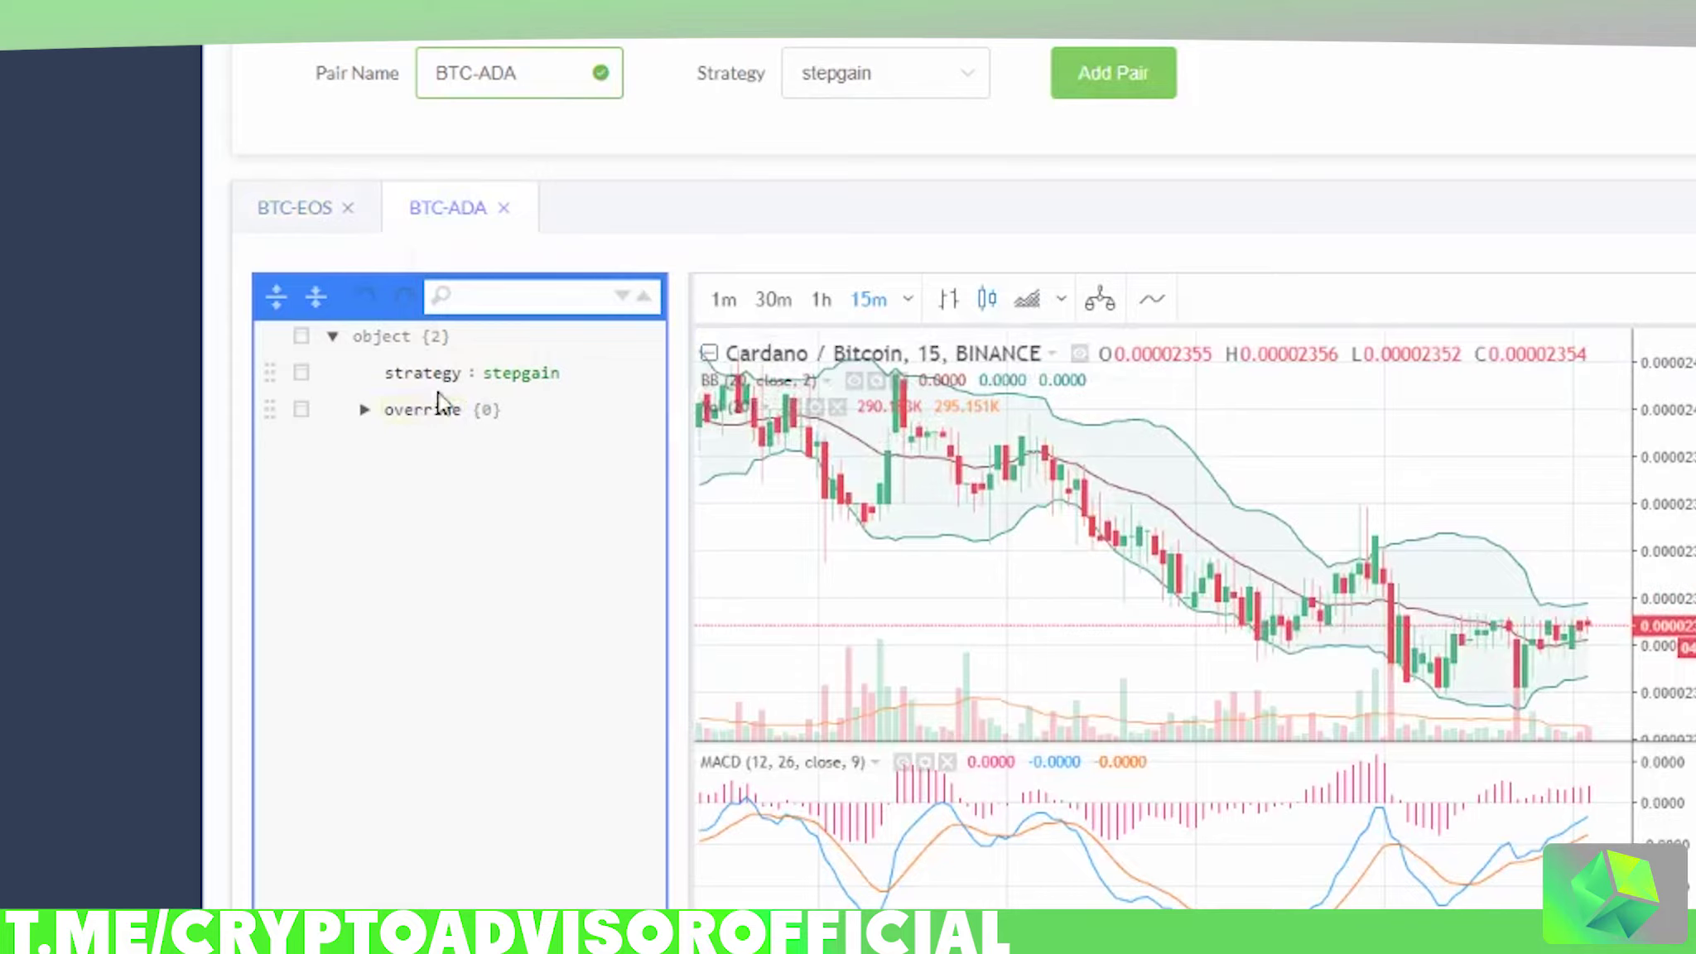
Examine the override sections of the BTC-ADA and BTC-EOS pairs in the new setup.
{"action": "left_click", "coordinate": [365, 409]}
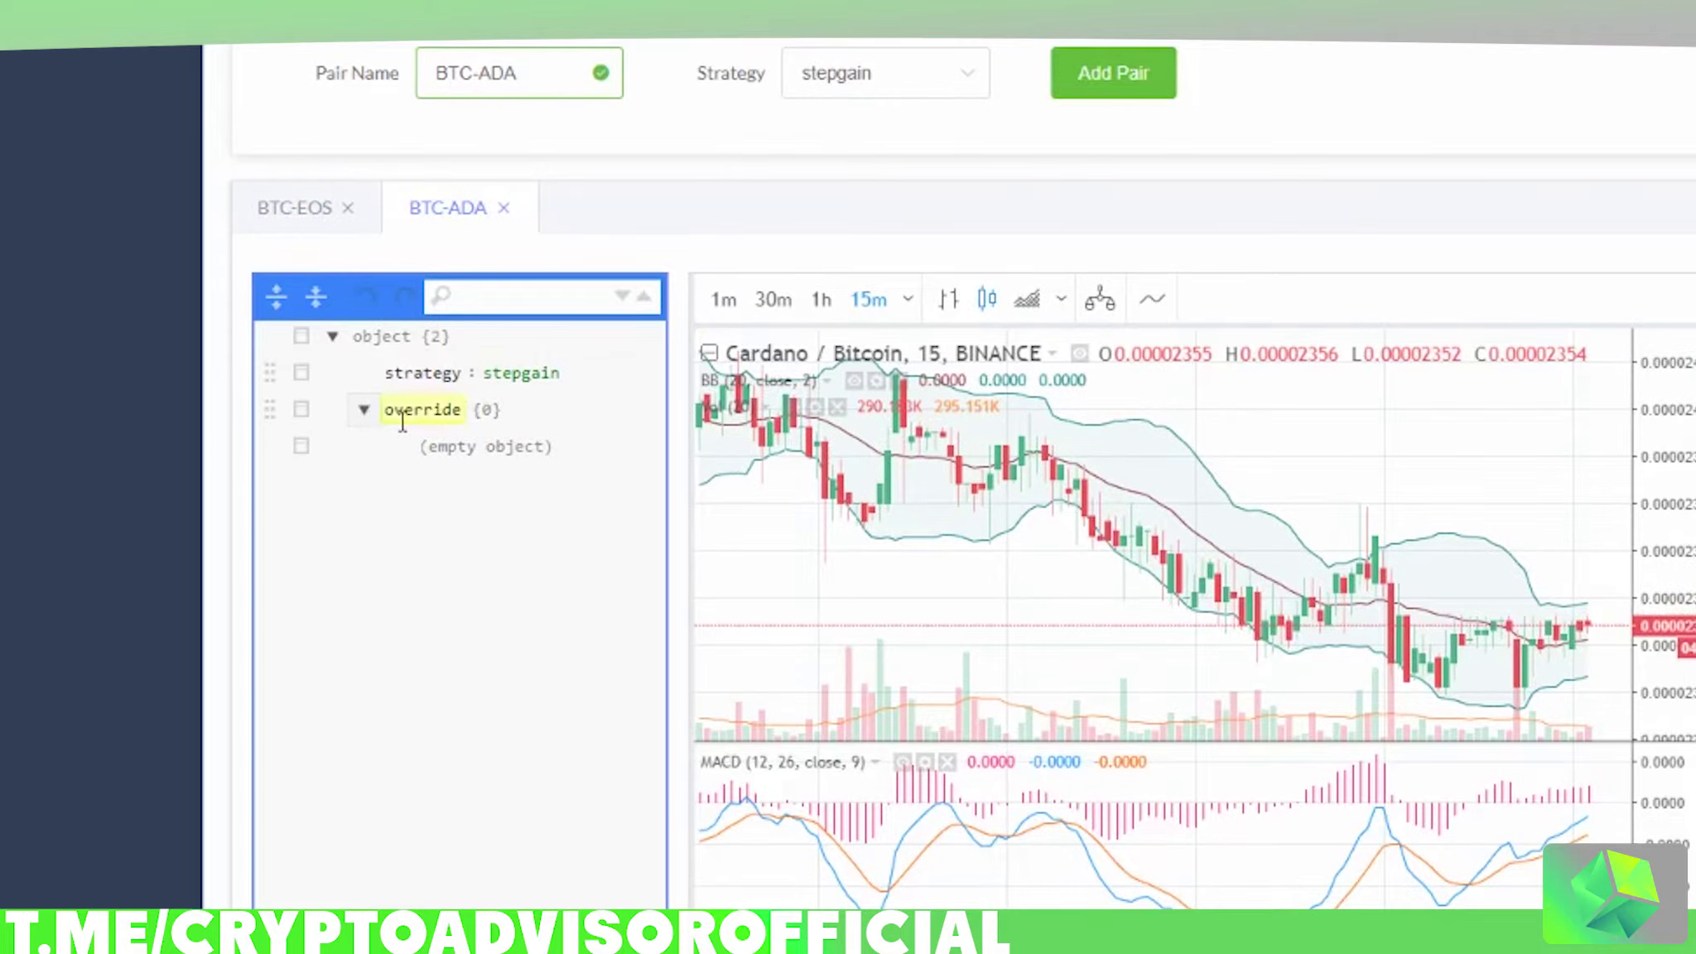
{"action": "left_click", "coordinate": [294, 207]}
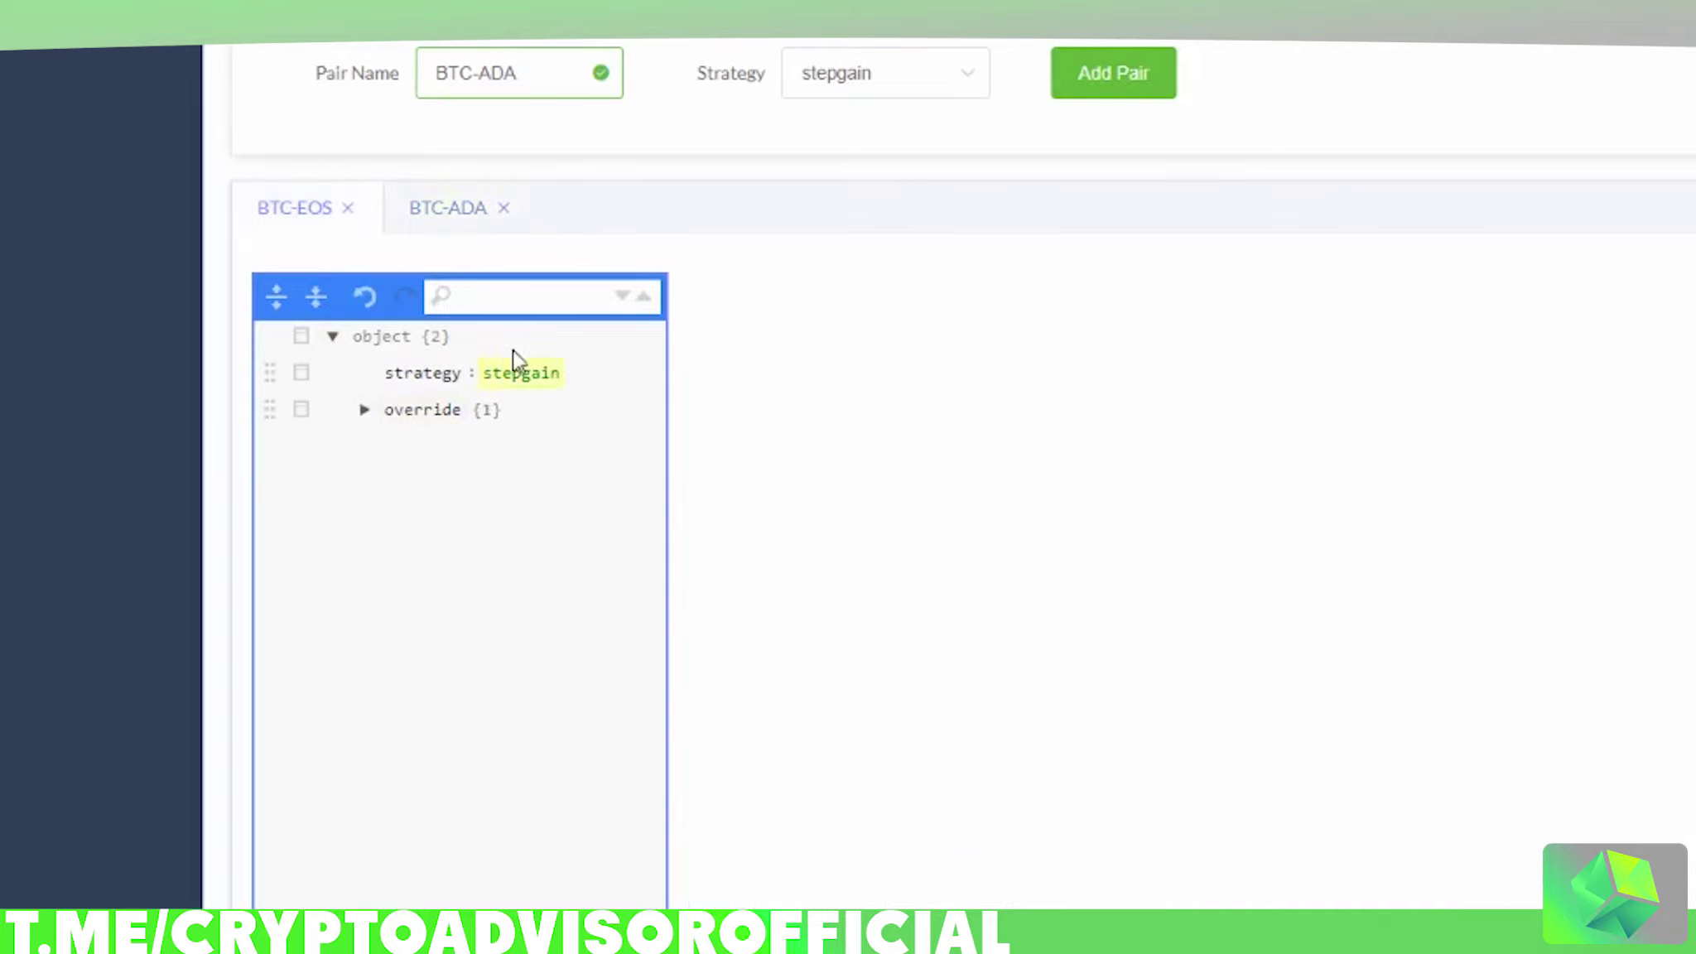
{"action": "left_click", "coordinate": [418, 225]}
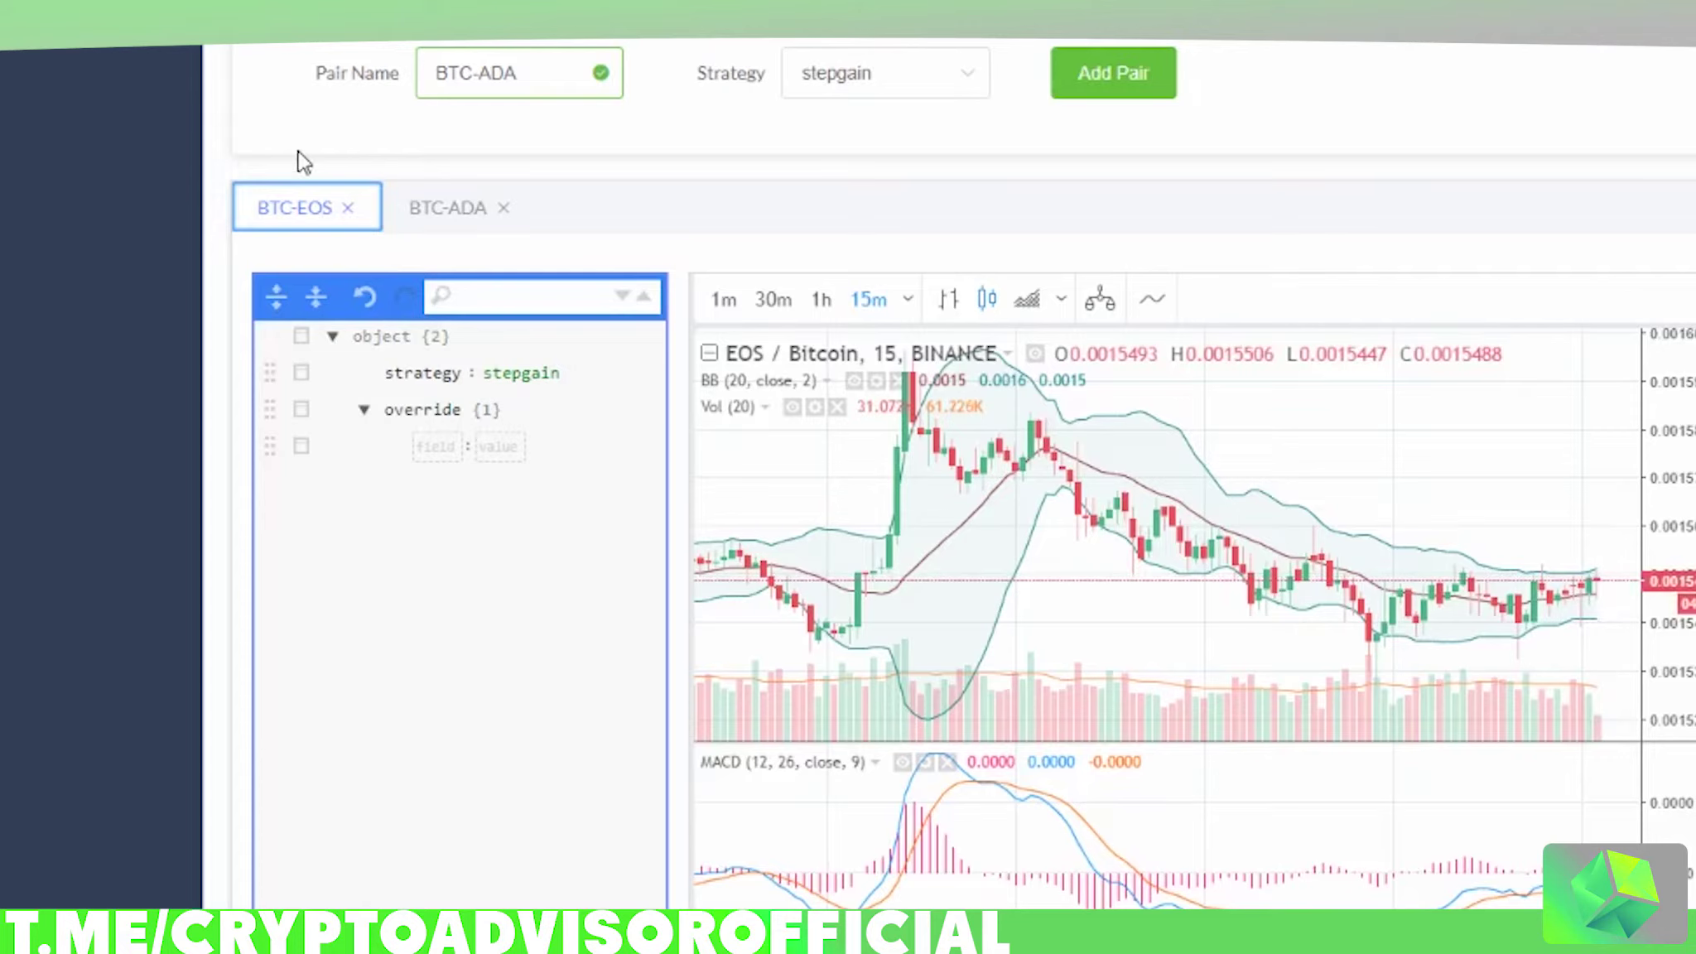
{"action": "left_click", "coordinate": [422, 440]}
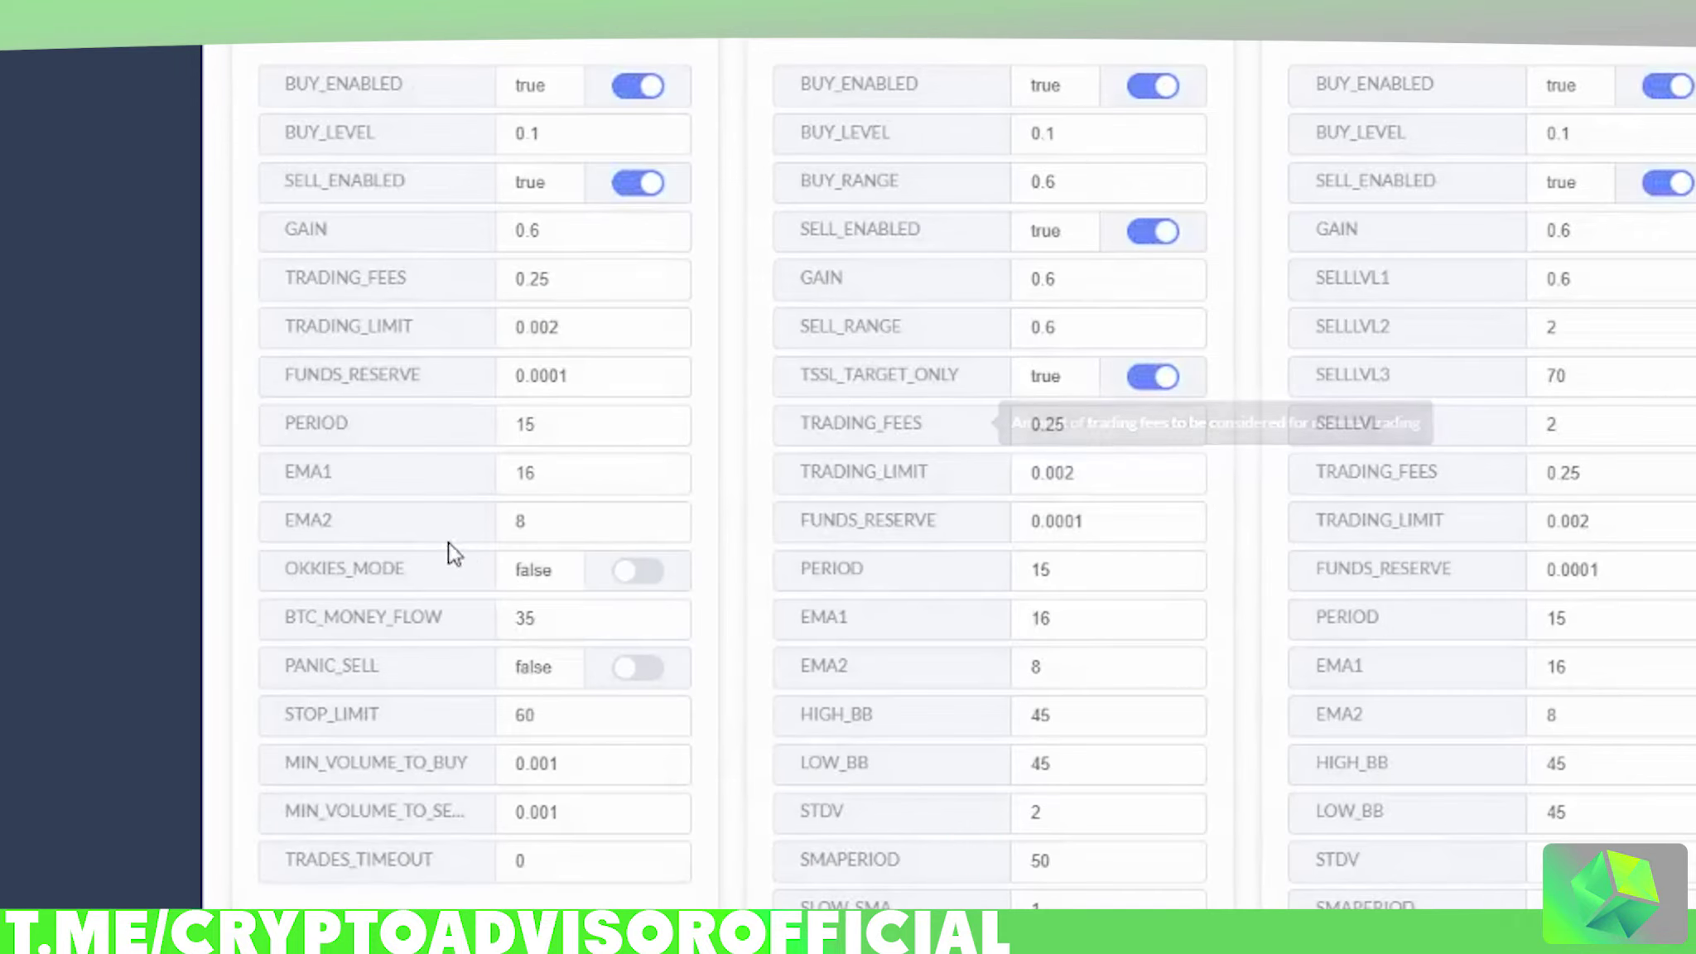
Expand stepgain in the advanced-mode strategy list and select the BUYLVL2 parameter name.
{"action": "scroll", "coordinate": [464, 555], "scroll_direction": "down", "scroll_amount": 9}
{"action": "scroll", "coordinate": [501, 566], "scroll_direction": "down", "scroll_amount": 10}
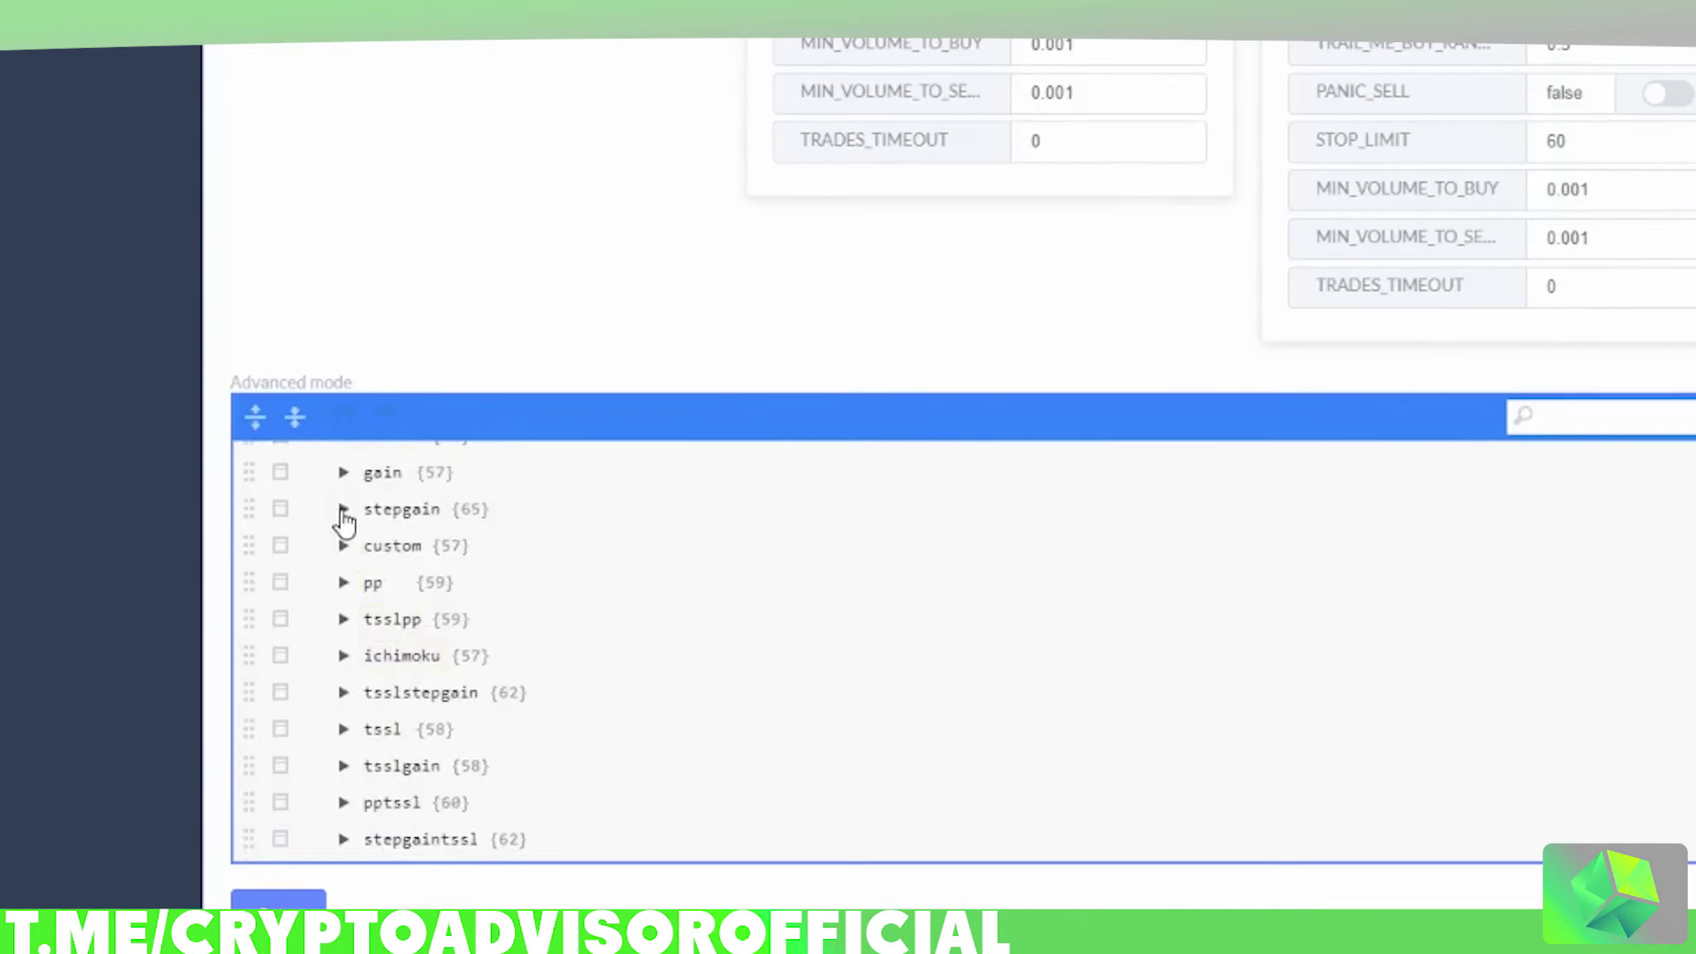
{"action": "left_click", "coordinate": [342, 510]}
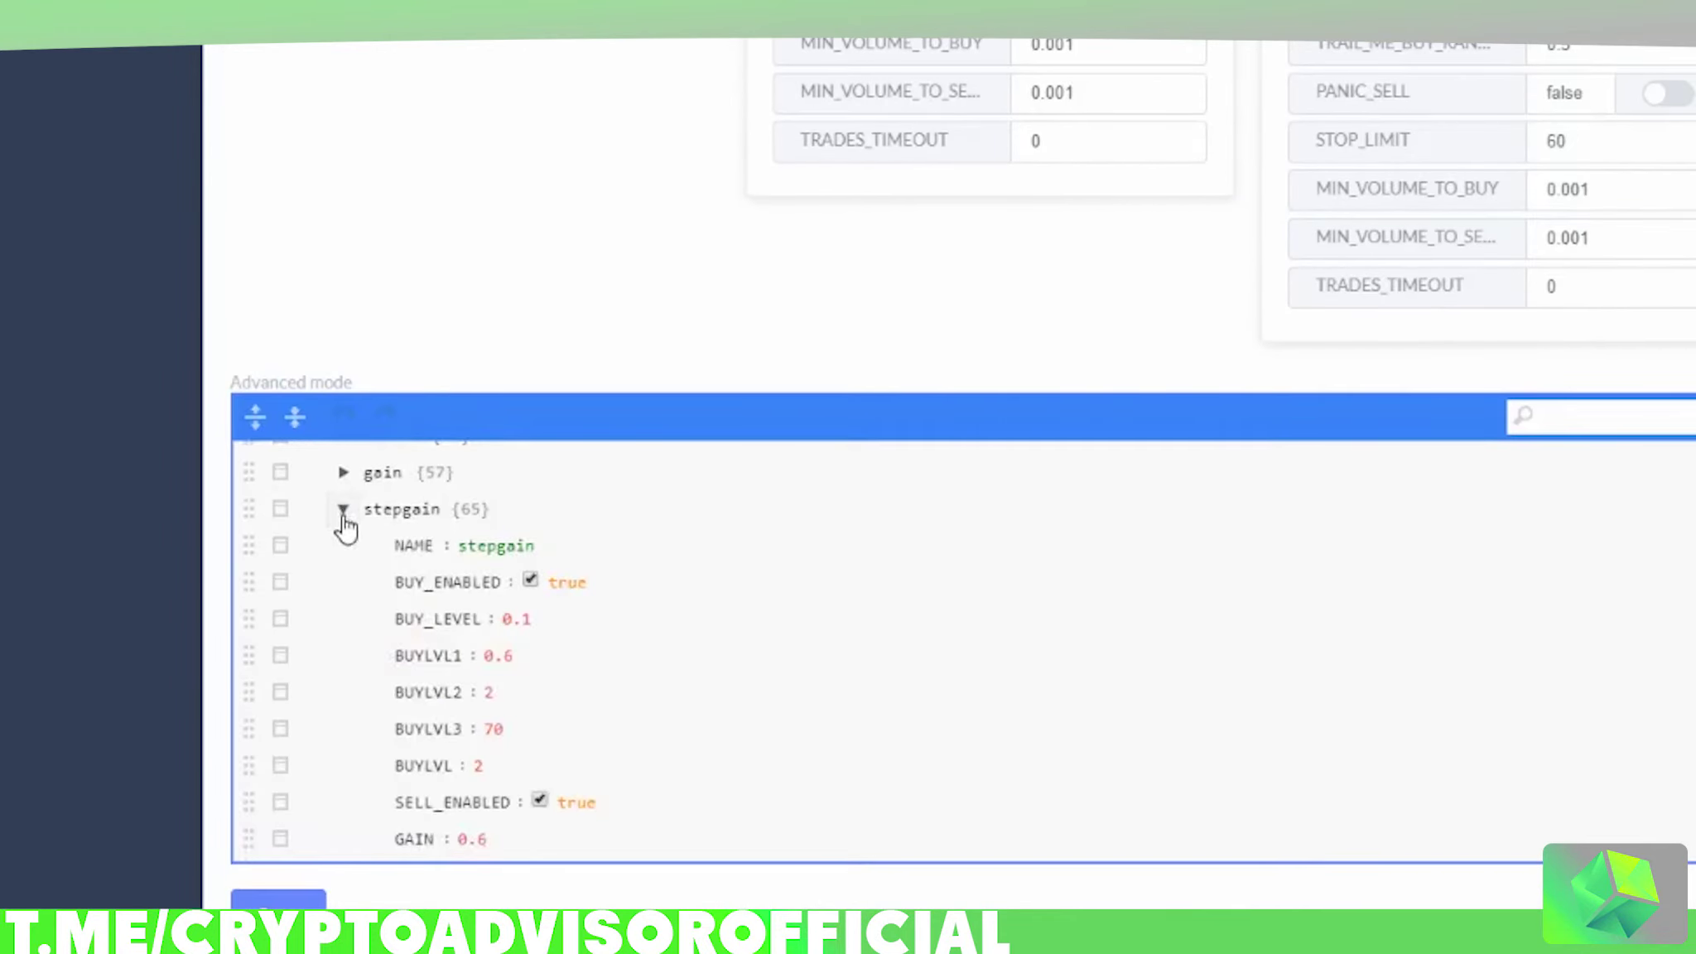
{"action": "double_click", "coordinate": [421, 694]}
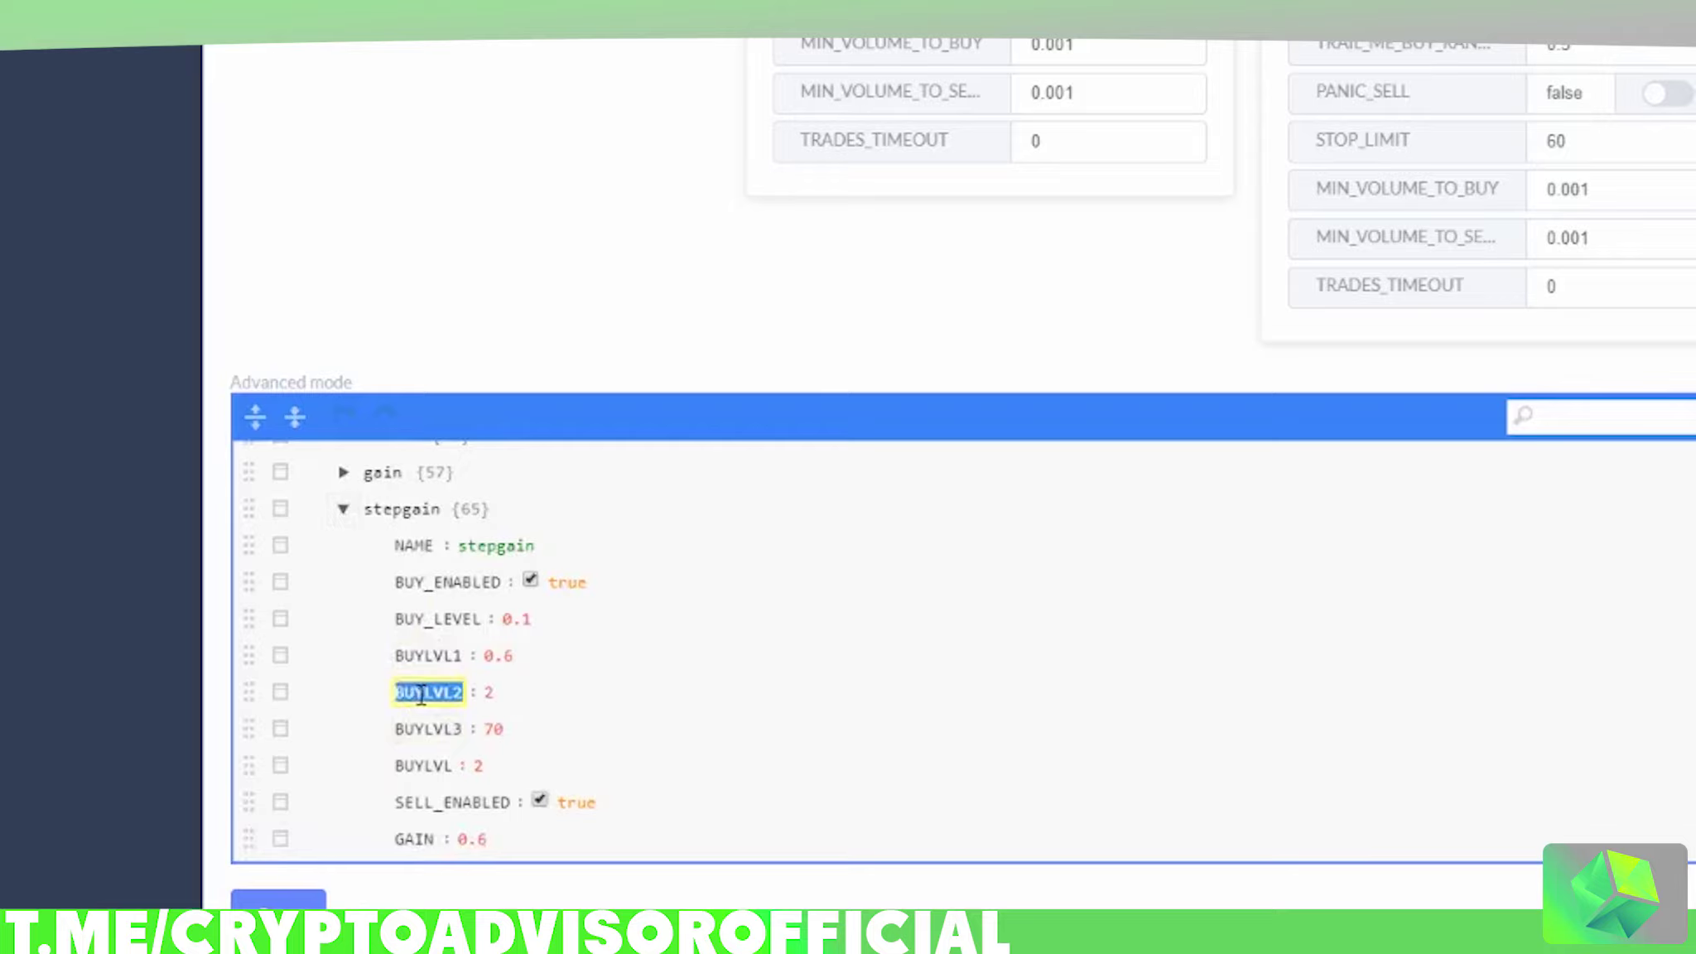
Return to the setup, expand the override section of BTC-ADA and add the BTC-EOS pair.
{"action": "scroll", "coordinate": [464, 149], "scroll_direction": "up", "scroll_amount": 20}
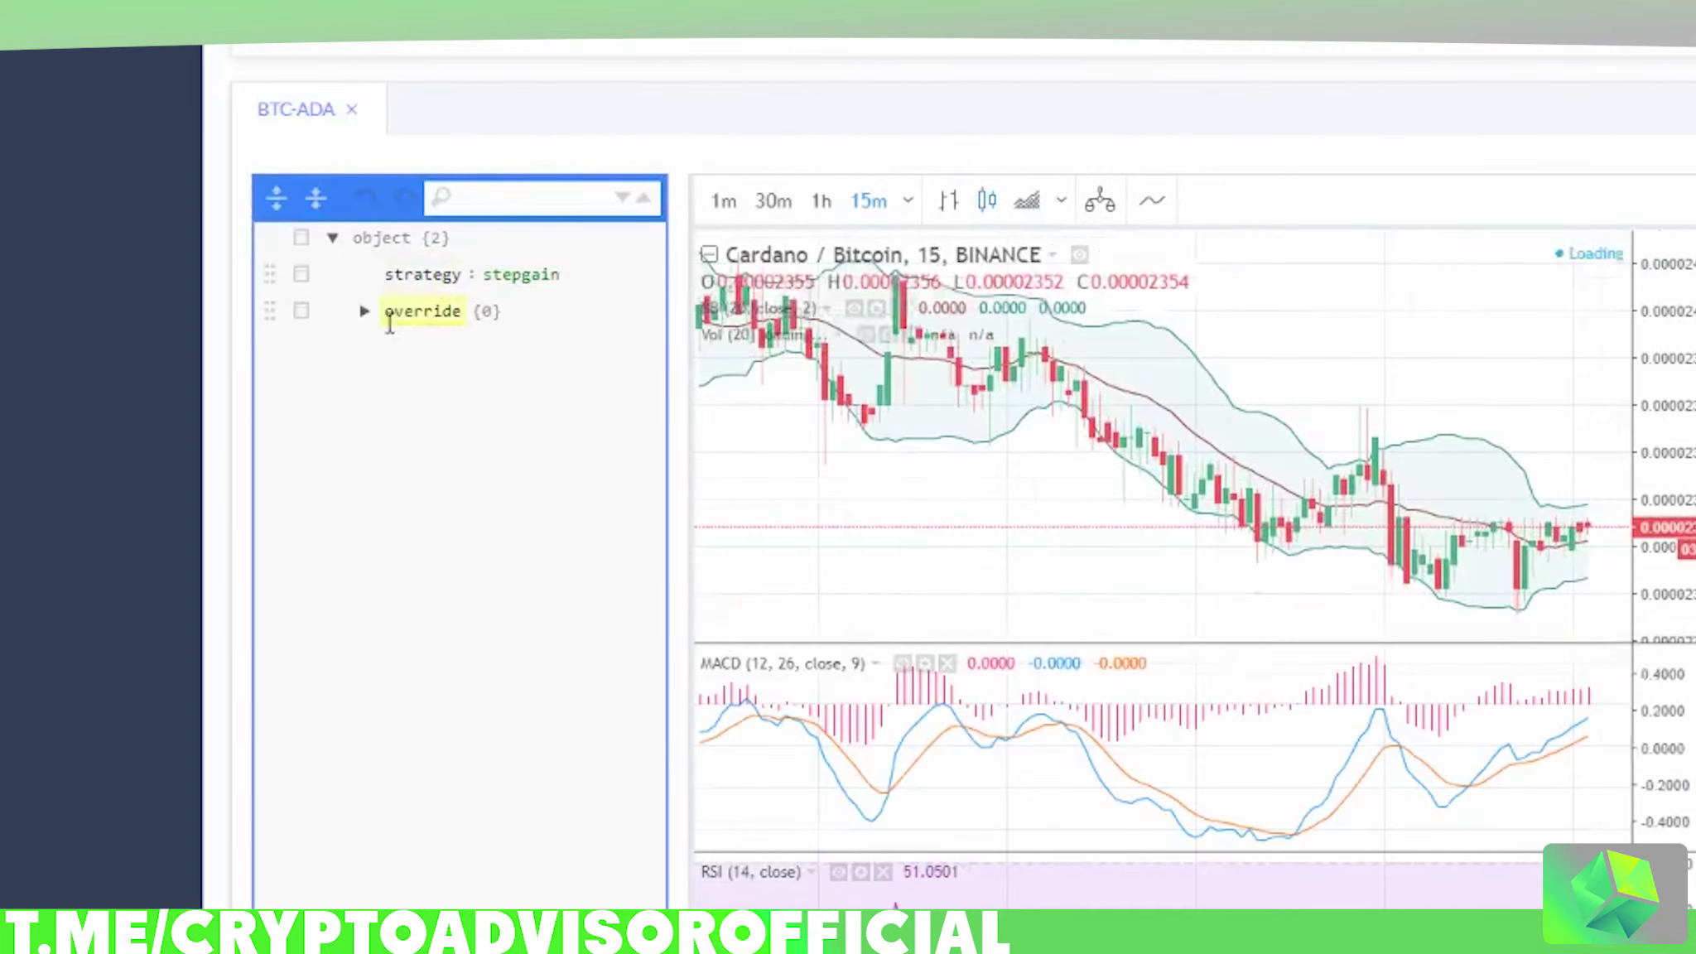
{"action": "left_click", "coordinate": [363, 311]}
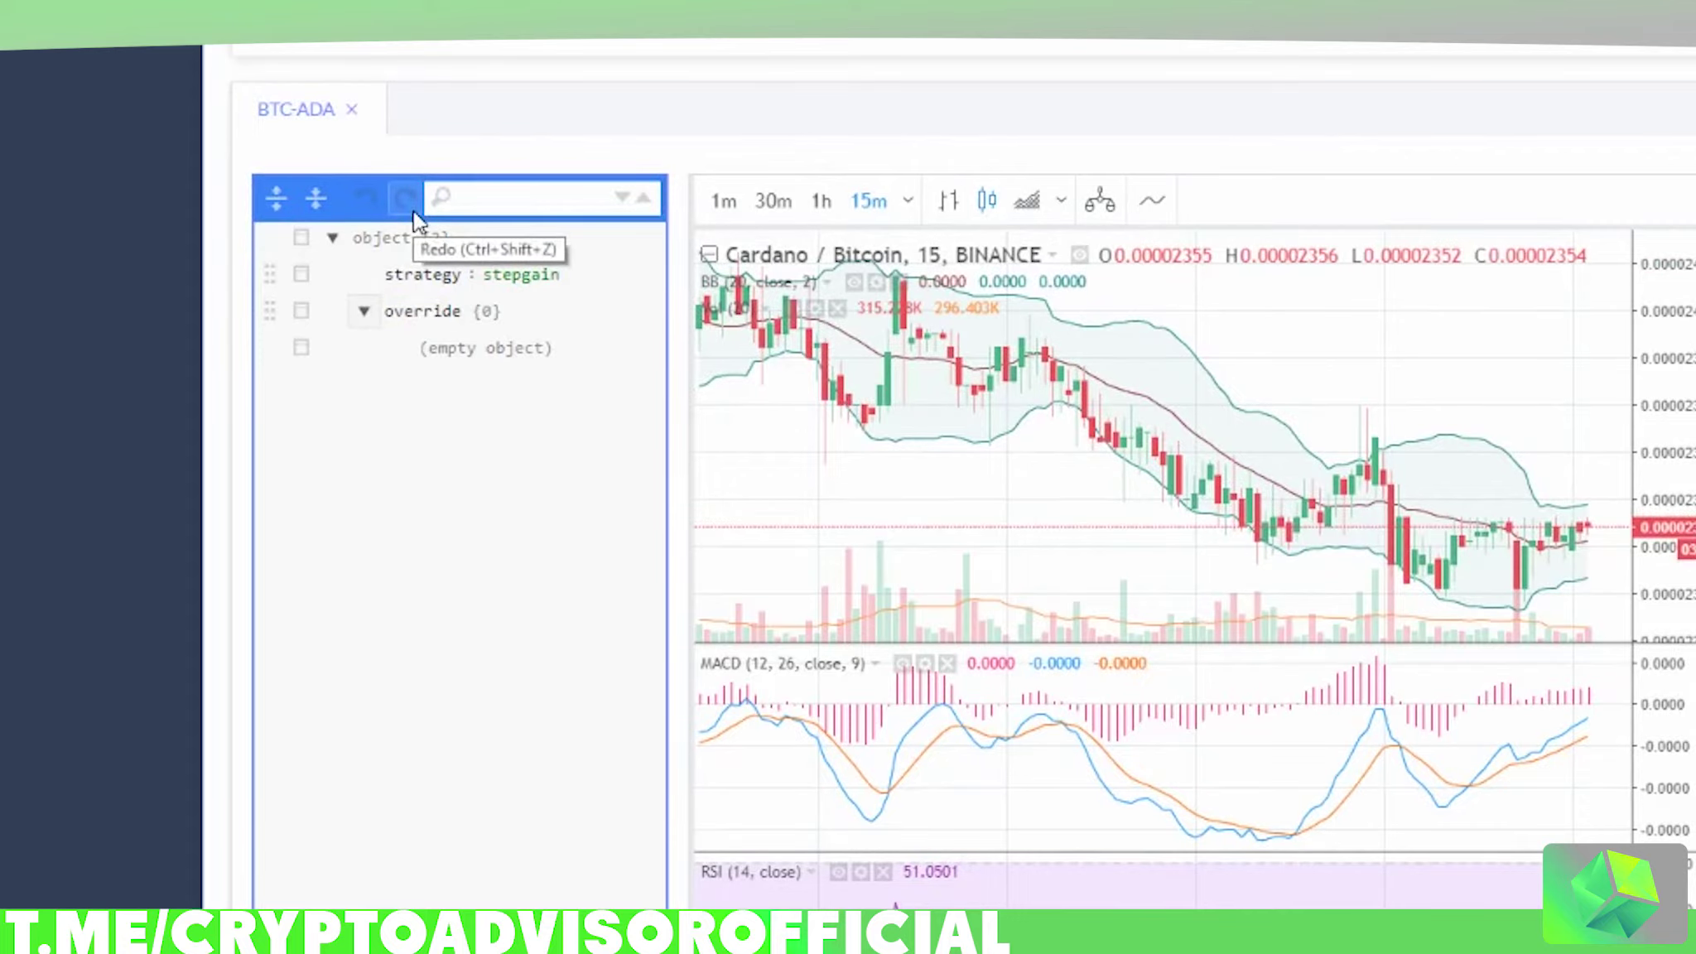
{"action": "left_click", "coordinate": [556, 51]}
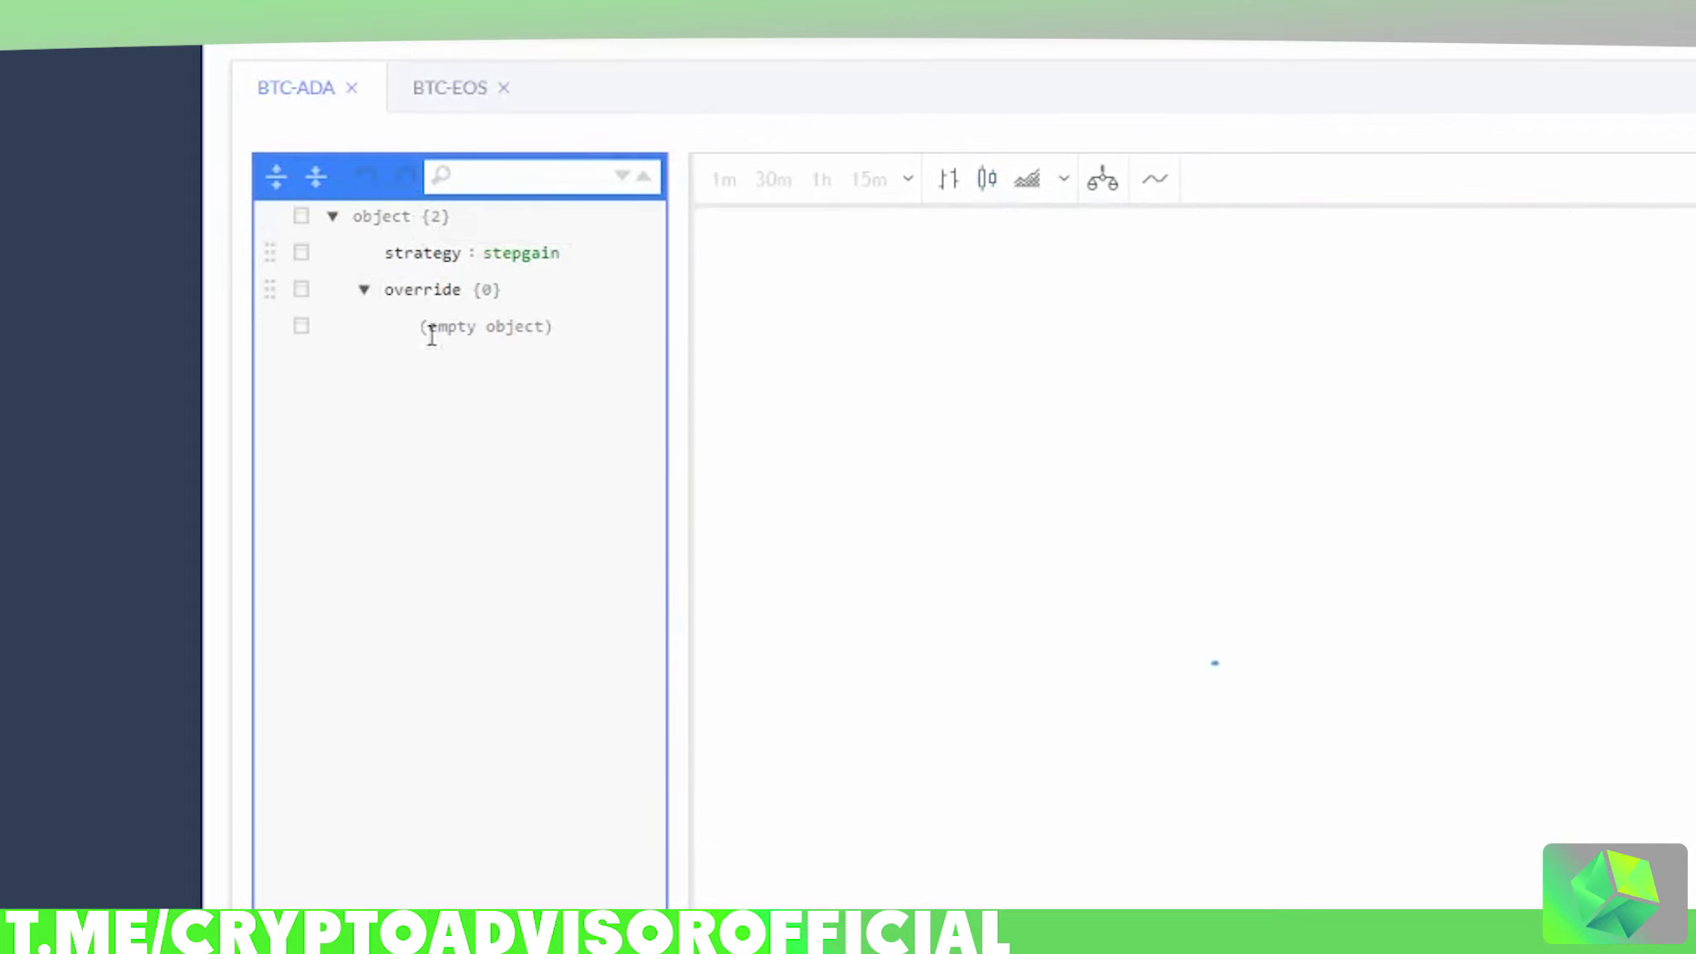
Append a BUYLVL2 field with the value 2 to the override section of the BTC-ADA pair.
{"action": "double_click", "coordinate": [447, 327]}
{"action": "left_click", "coordinate": [365, 289]}
{"action": "left_click", "coordinate": [365, 290]}
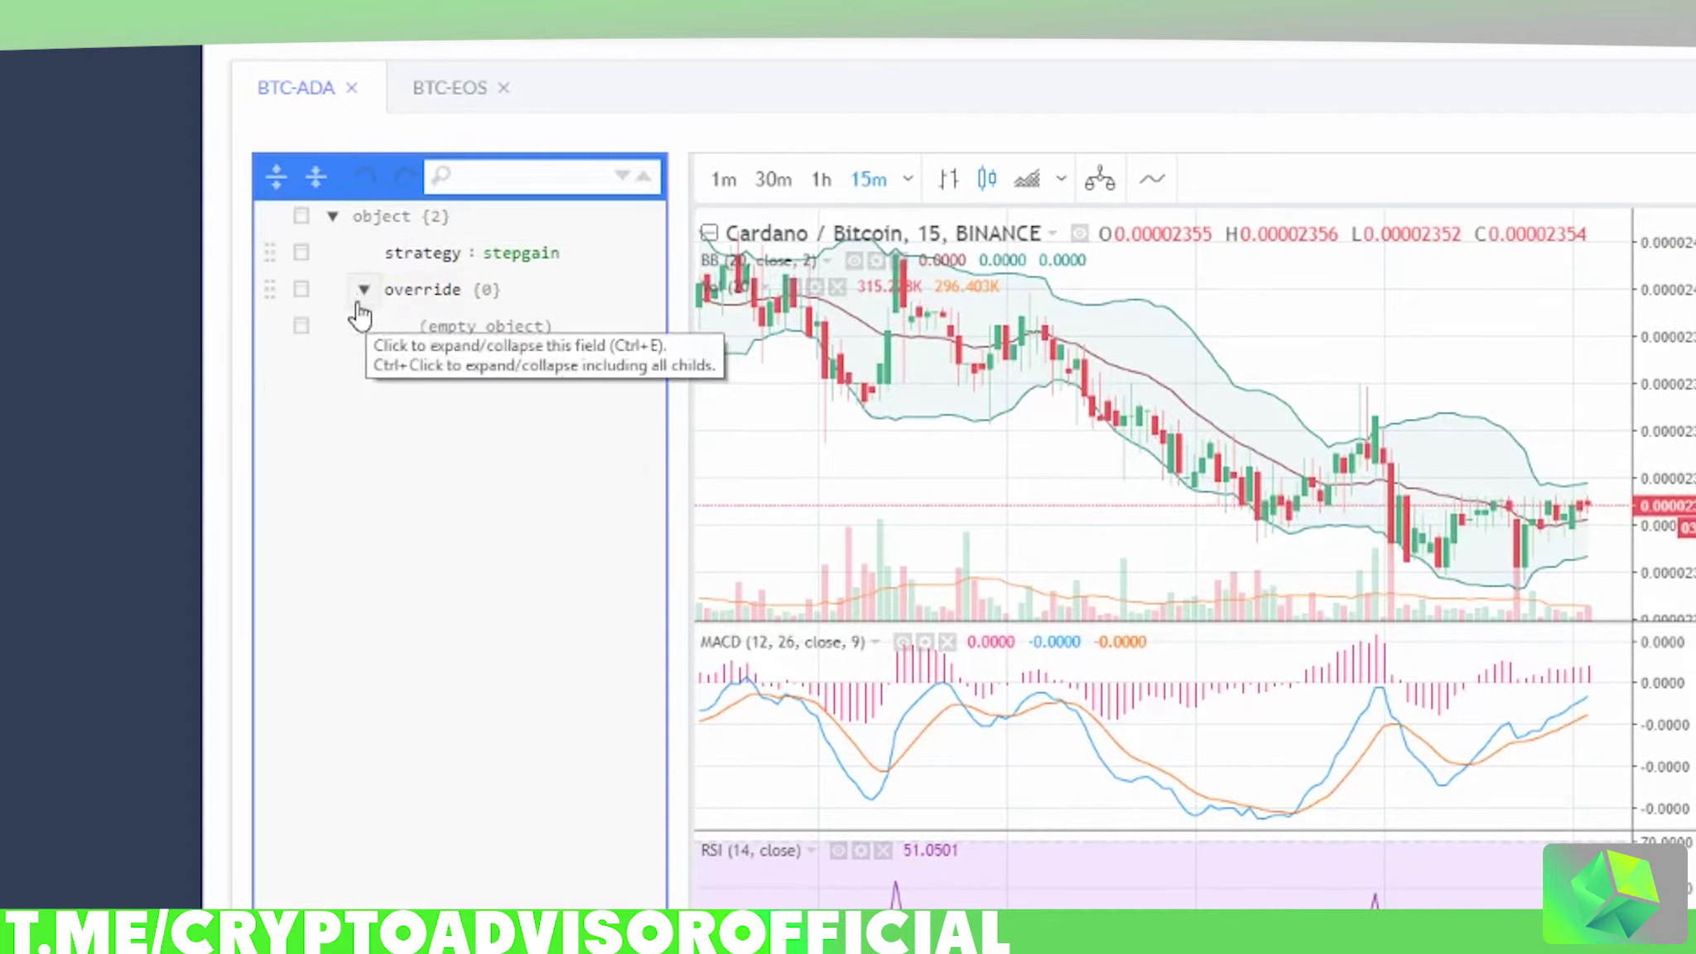
{"action": "left_click", "coordinate": [301, 327]}
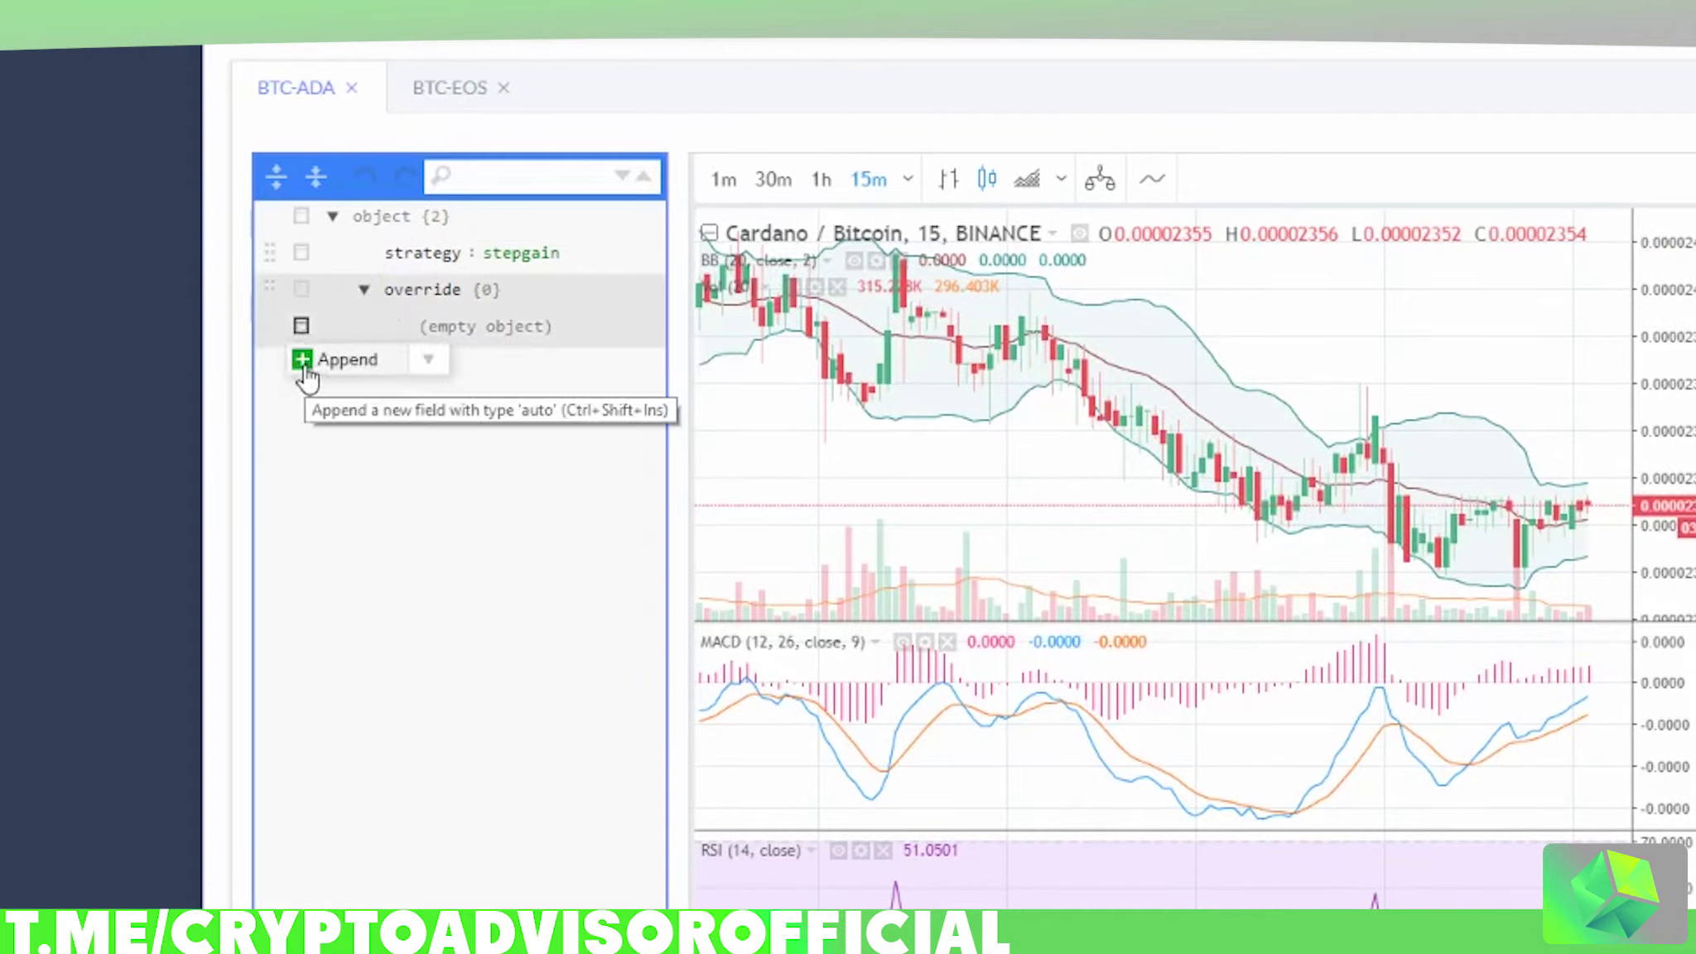
{"action": "left_click", "coordinate": [303, 359]}
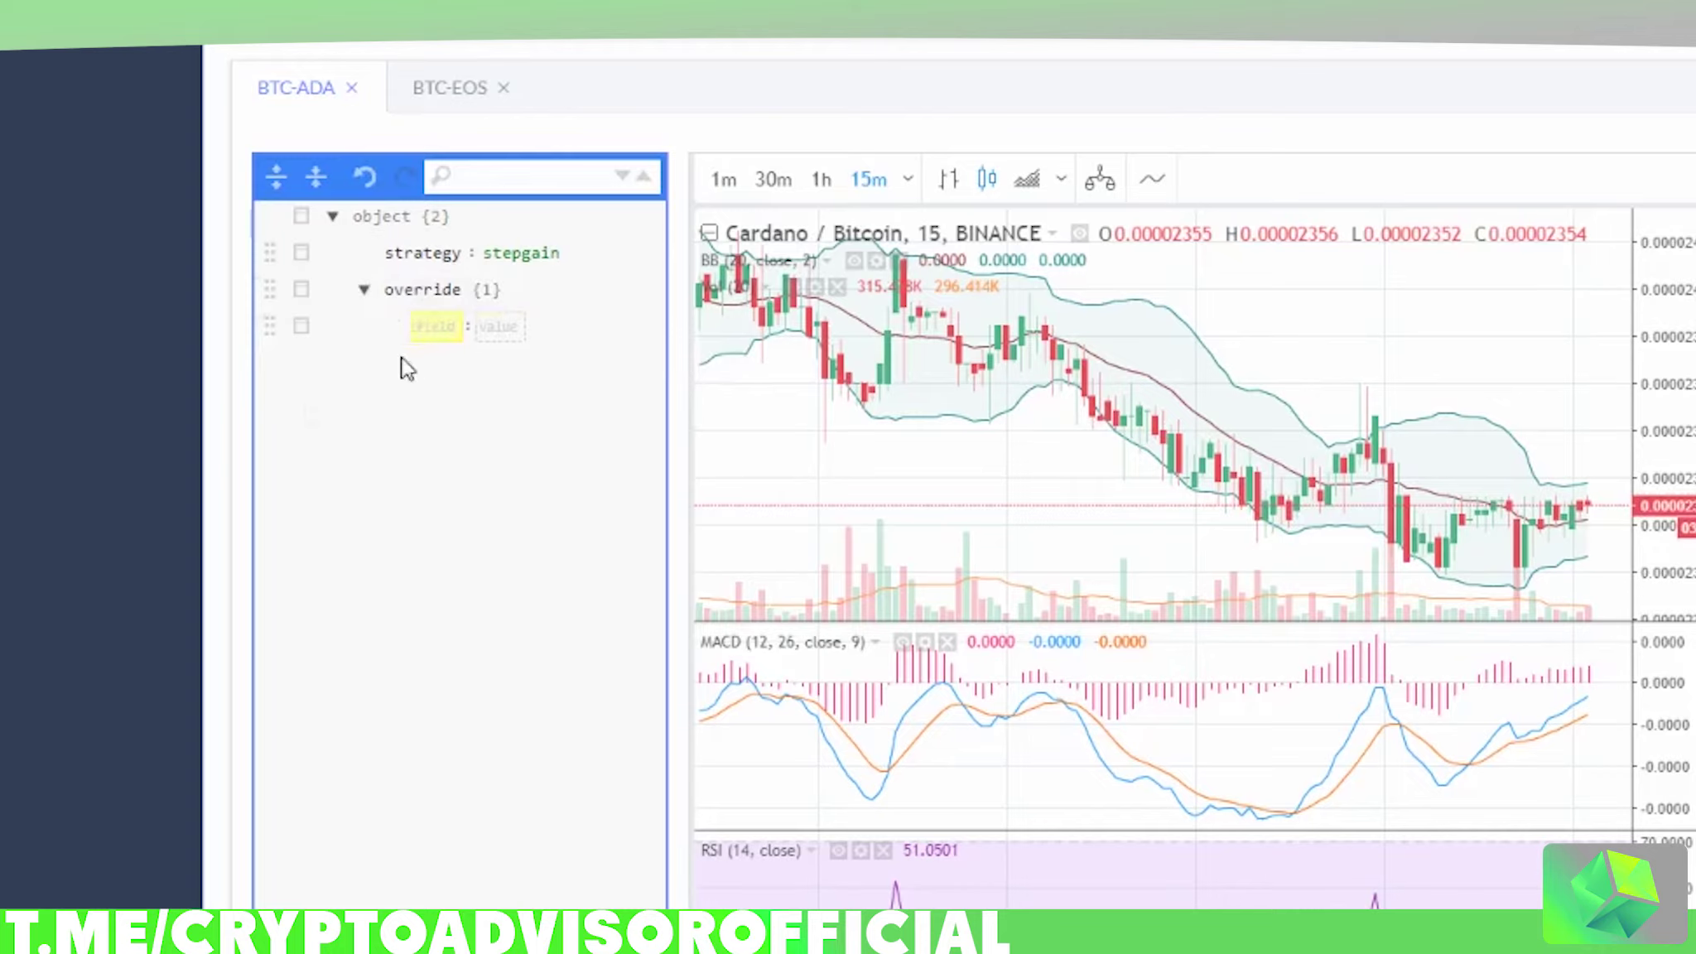
{"action": "type", "text": "BUYLVL2"}
{"action": "key", "text": "Tab"}
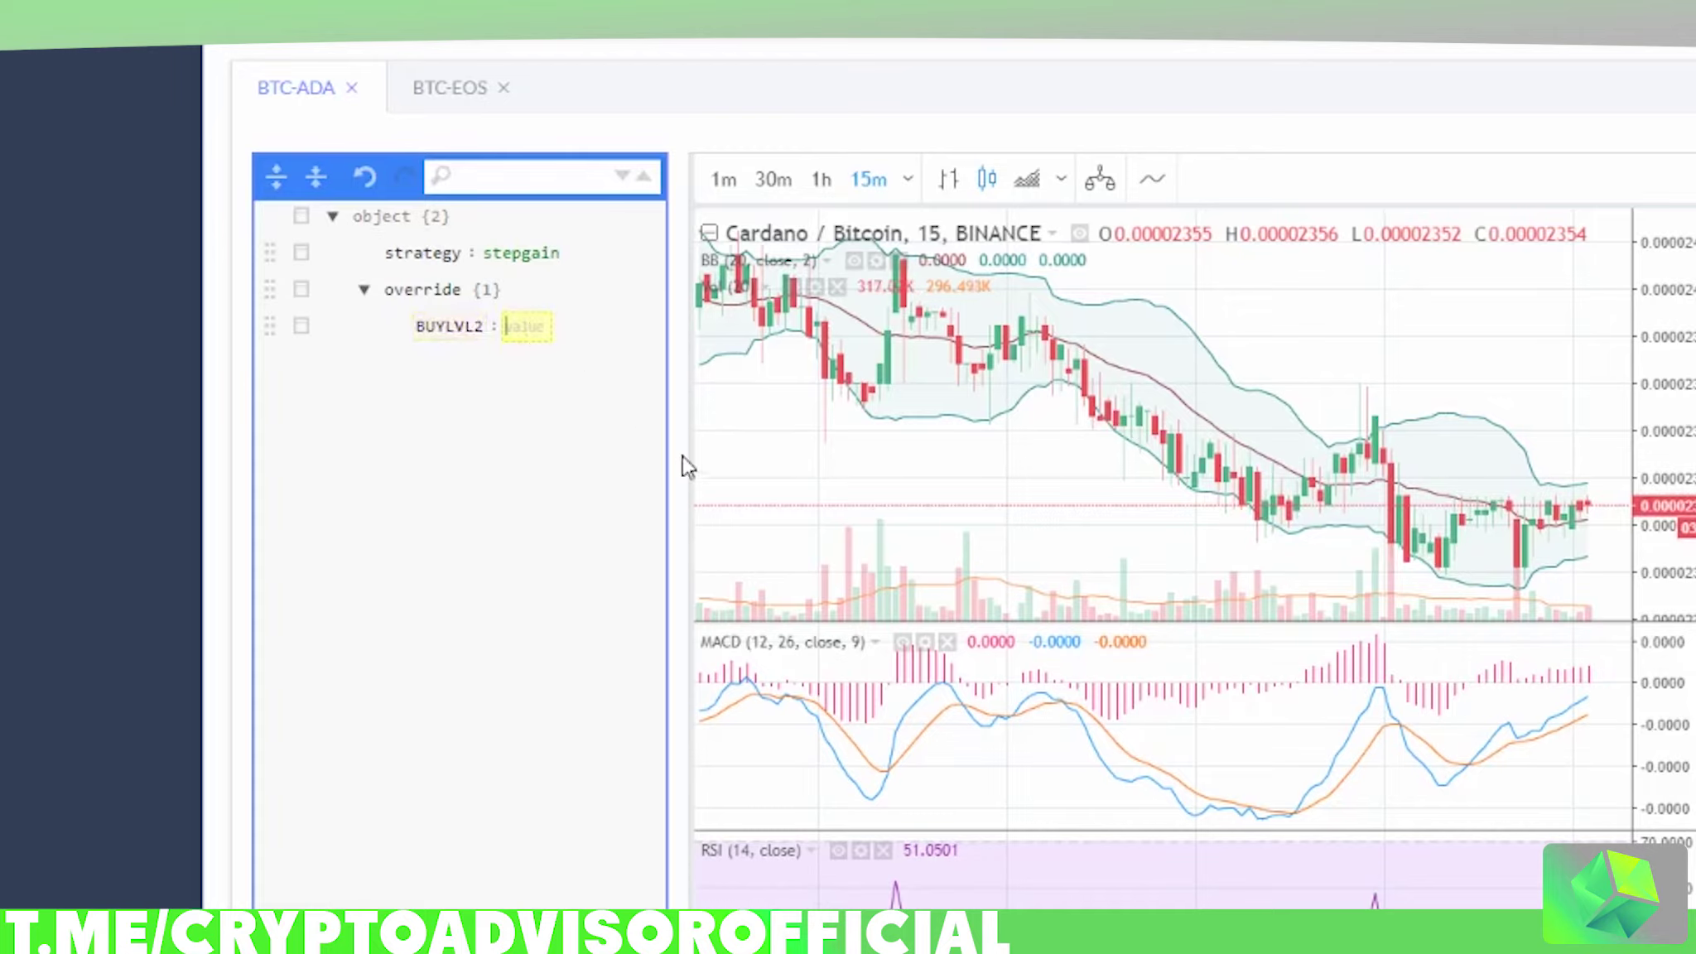
{"action": "type", "text": "2"}
Create the setup, stay on its page and expand the BTC-ADA override section again.
{"action": "left_click", "coordinate": [568, 537]}
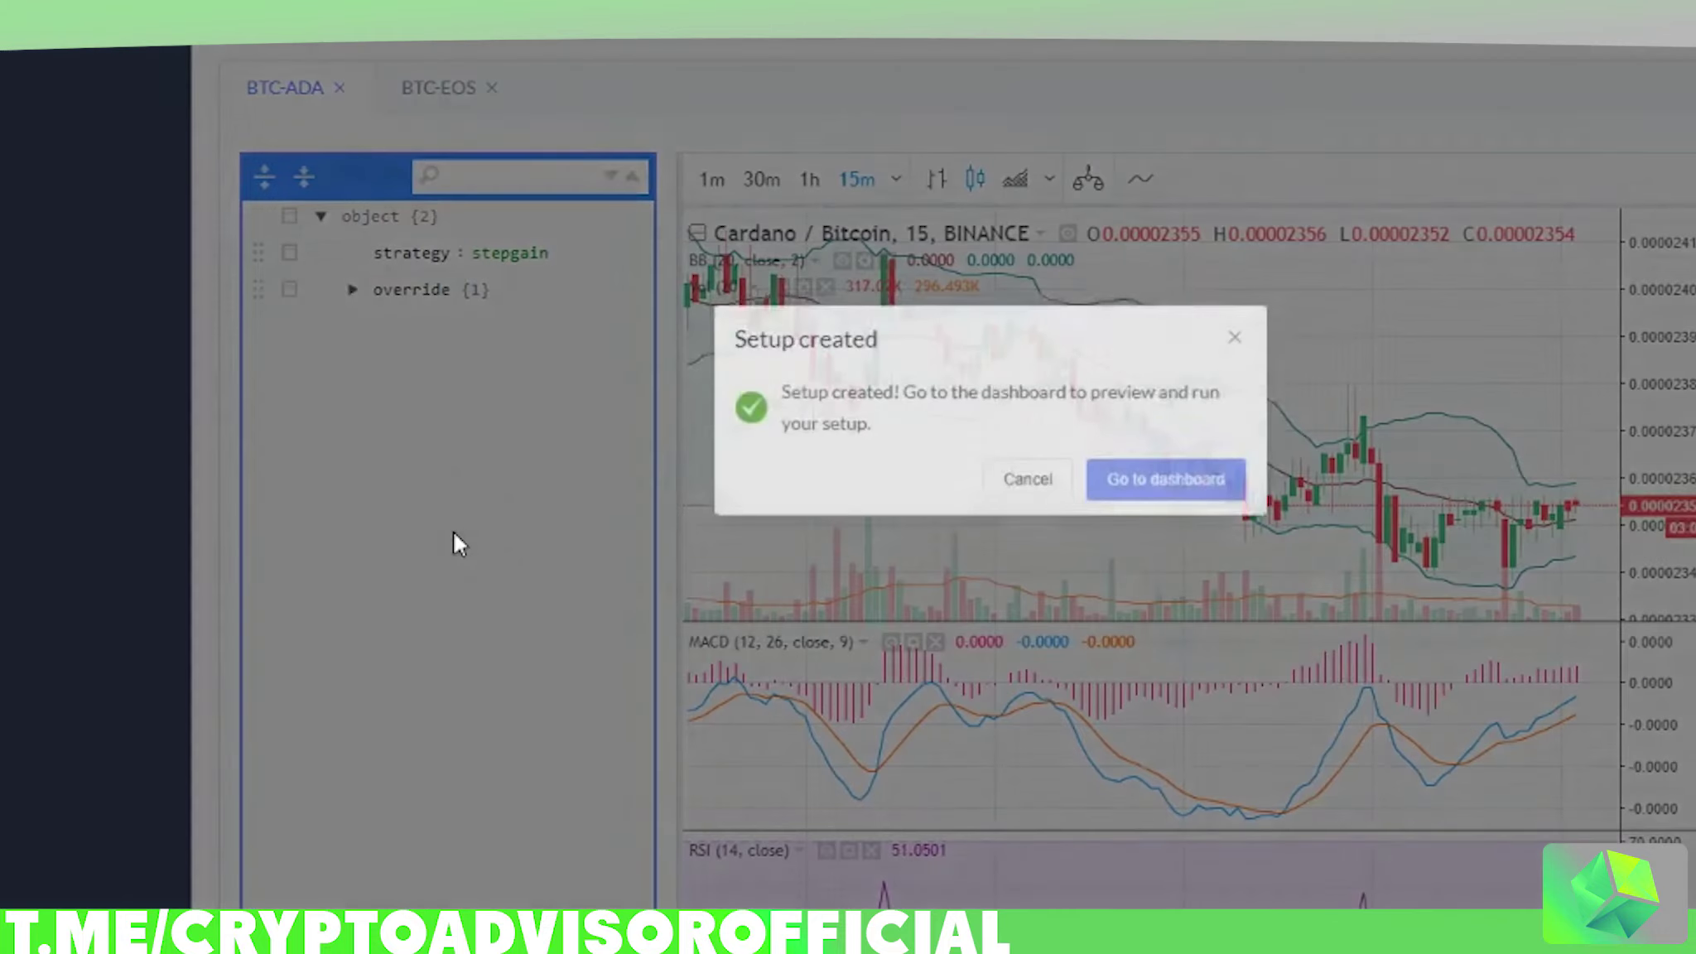
{"action": "left_click", "coordinate": [1047, 484]}
{"action": "left_click", "coordinate": [365, 293]}
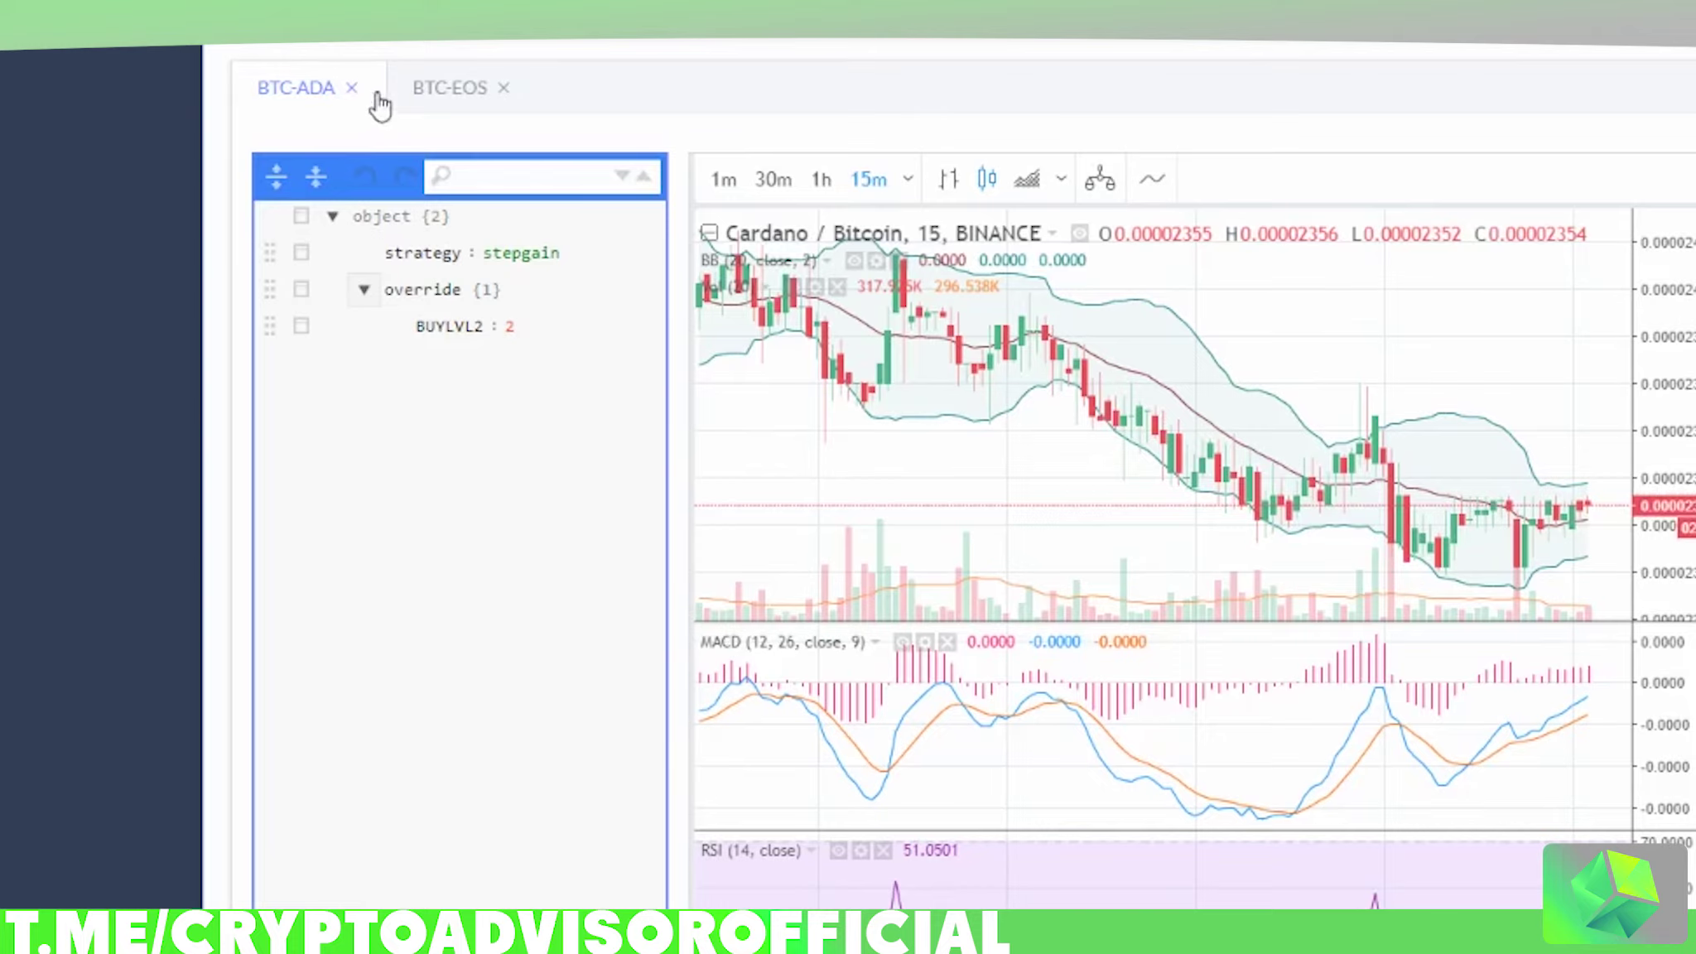
Open the BTC-EOS pair and append two blank fields to its override section.
{"action": "left_click", "coordinate": [451, 99]}
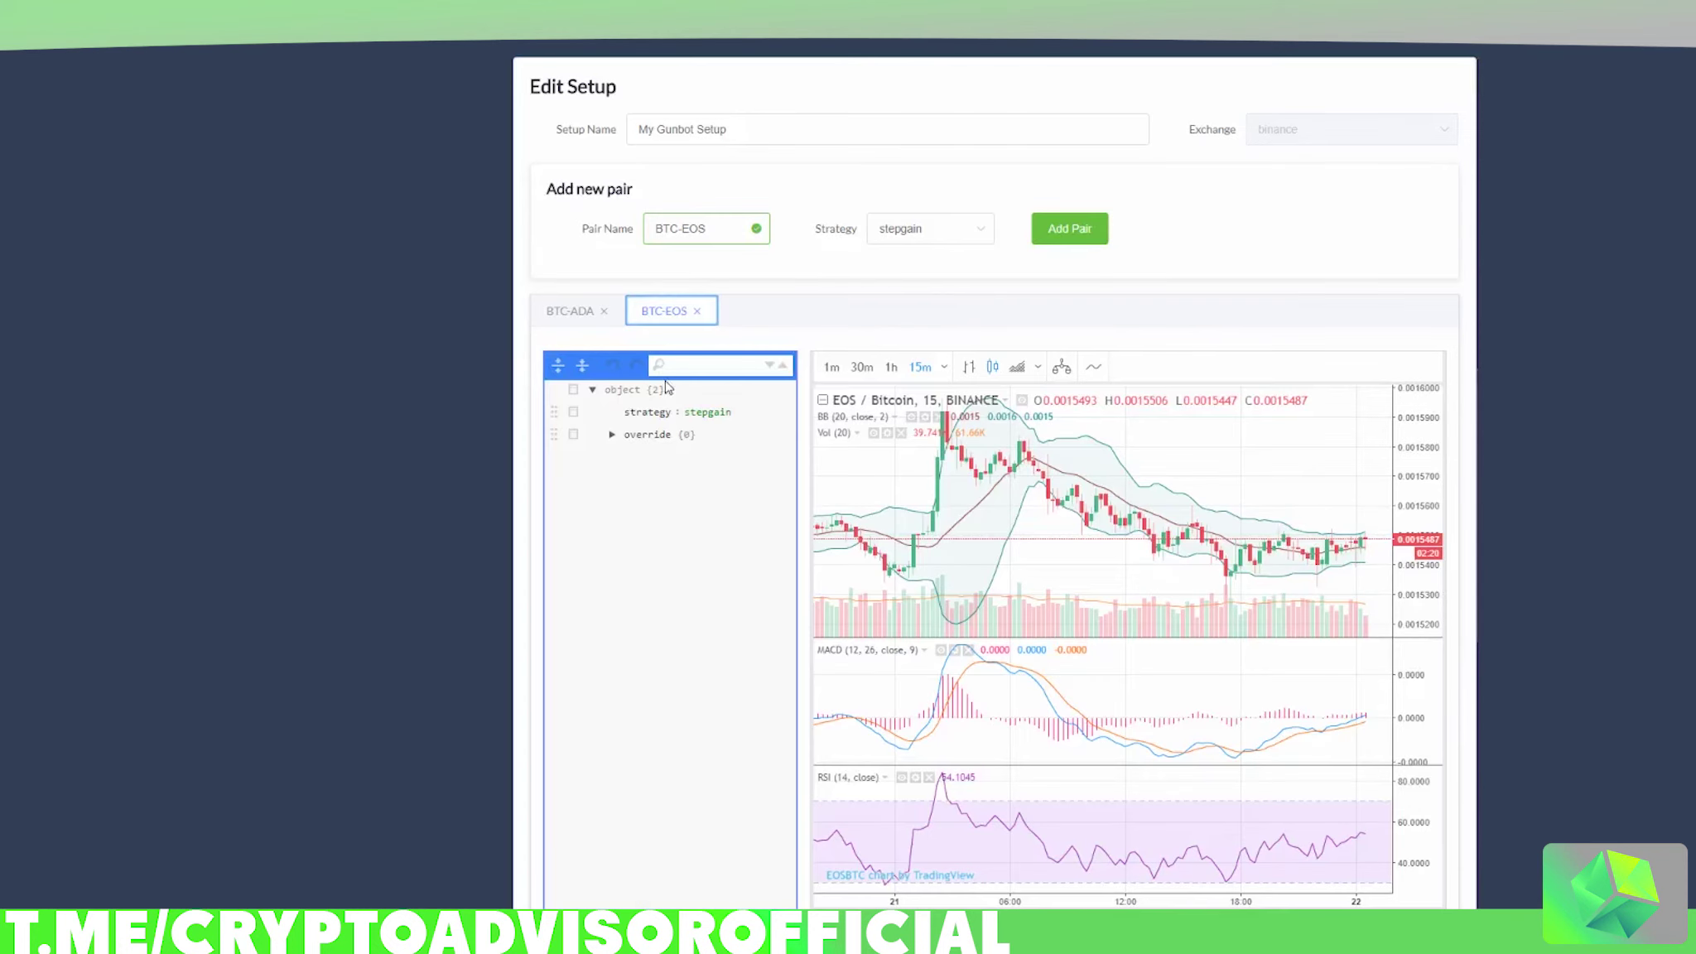
{"action": "left_click", "coordinate": [611, 433]}
{"action": "left_click", "coordinate": [609, 483]}
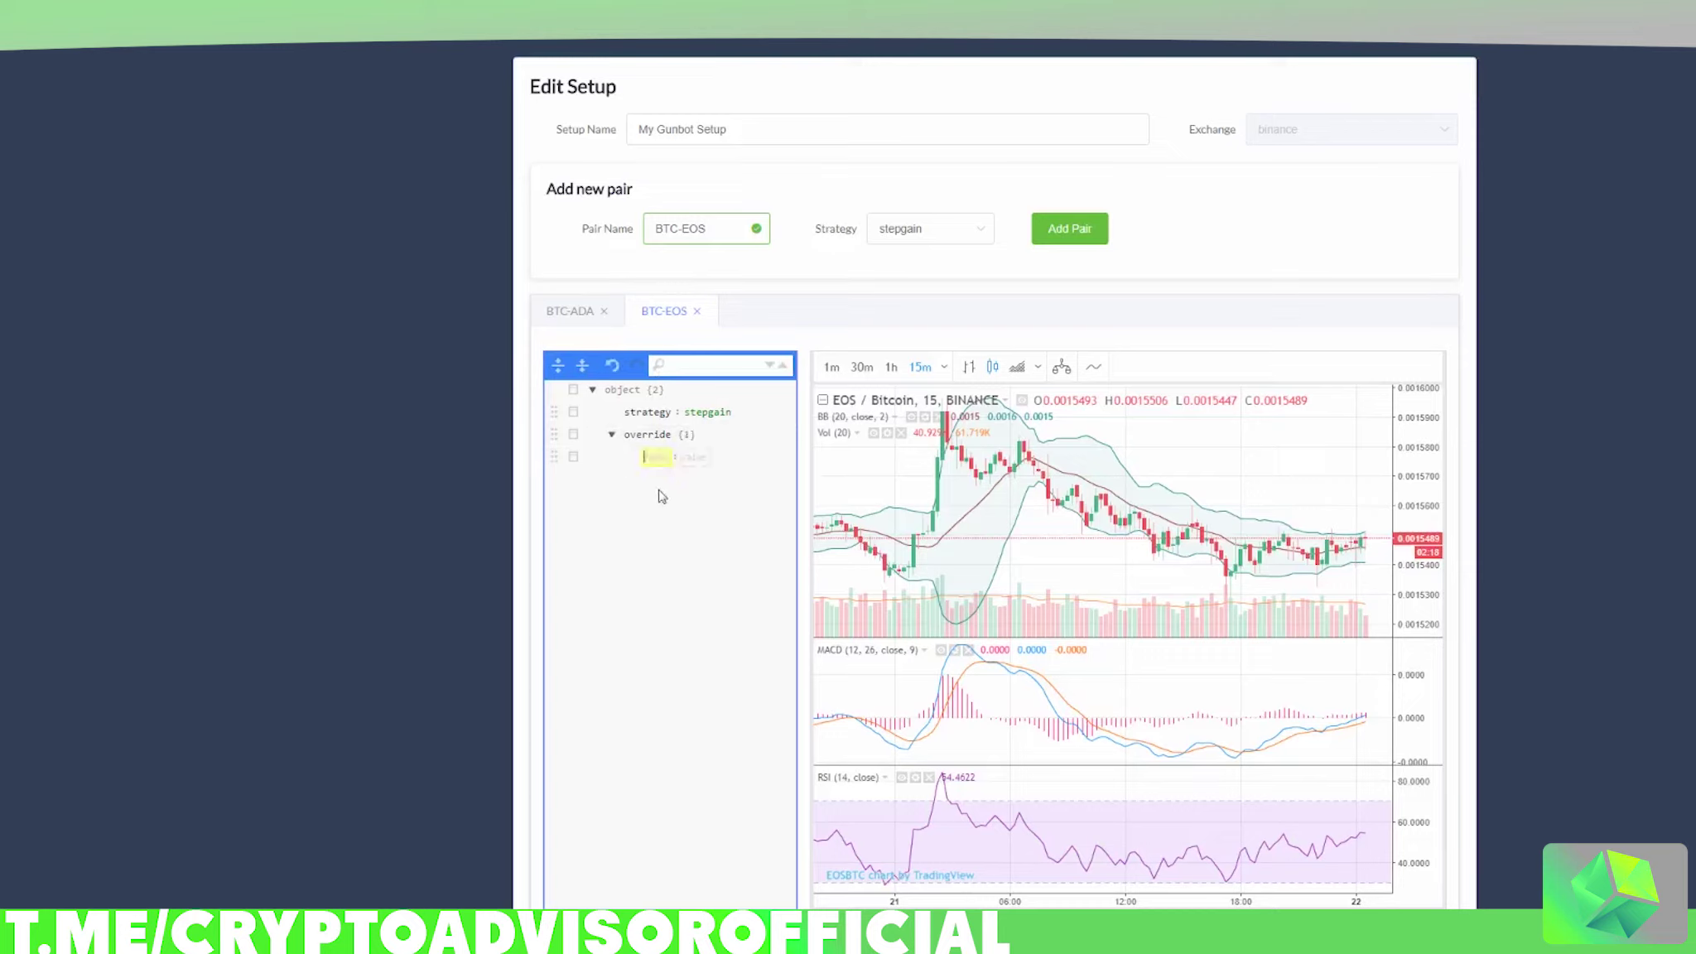
{"action": "left_click", "coordinate": [573, 457]}
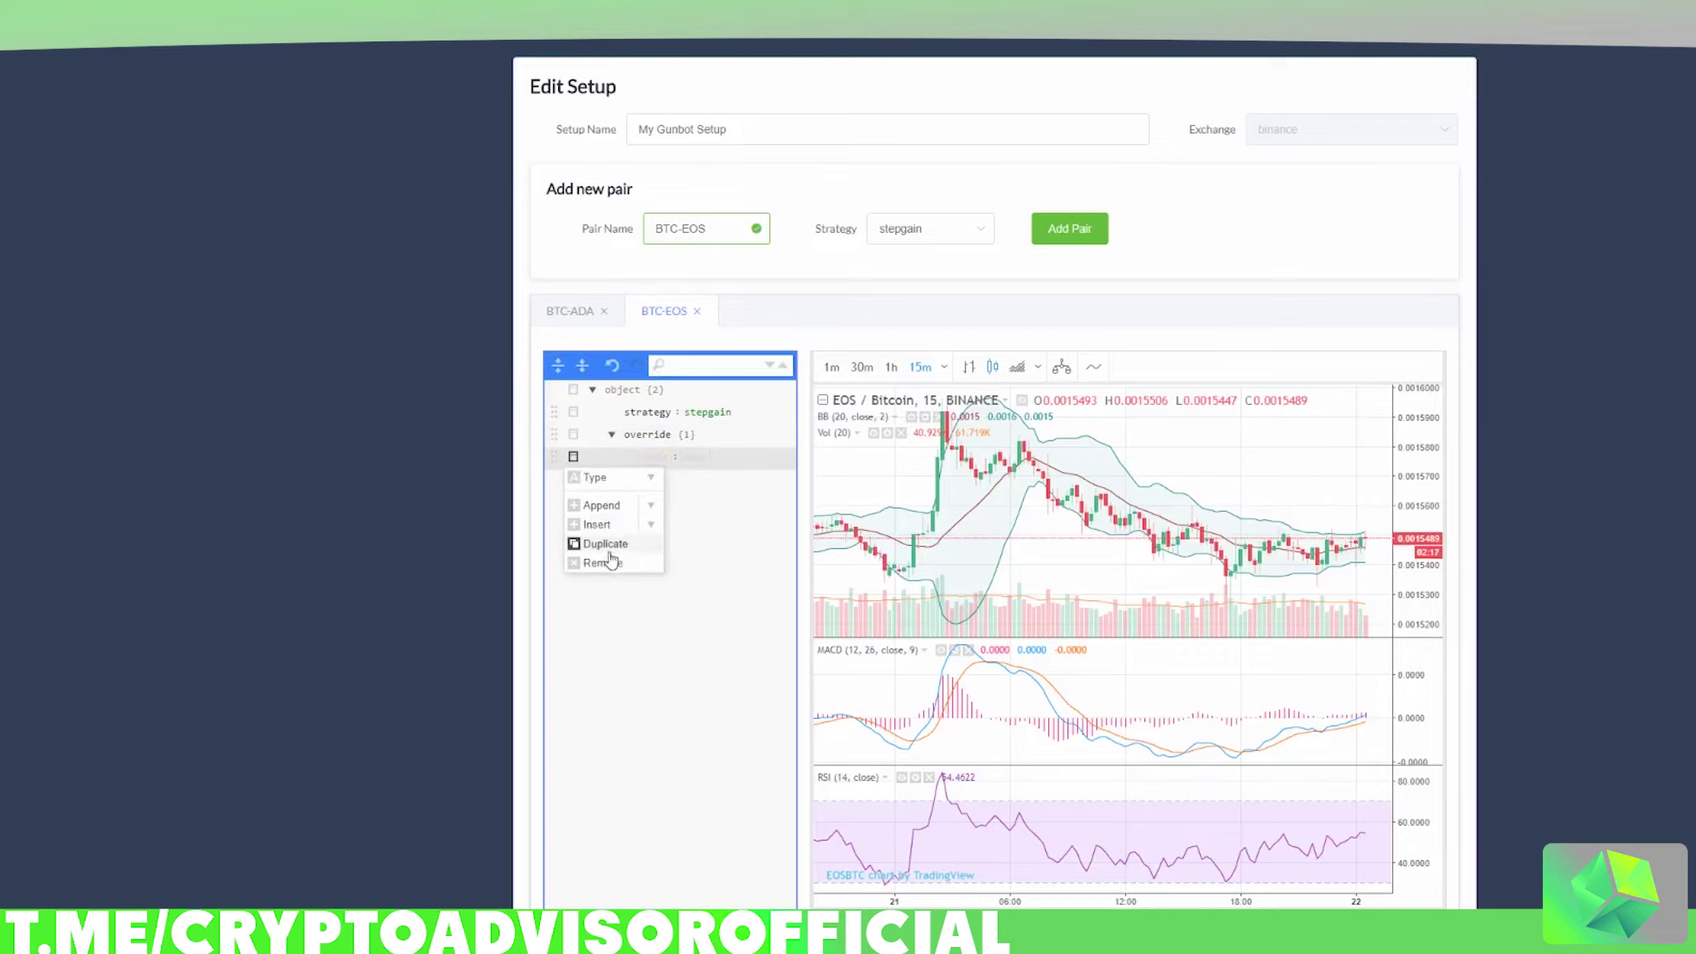
{"action": "left_click", "coordinate": [598, 504]}
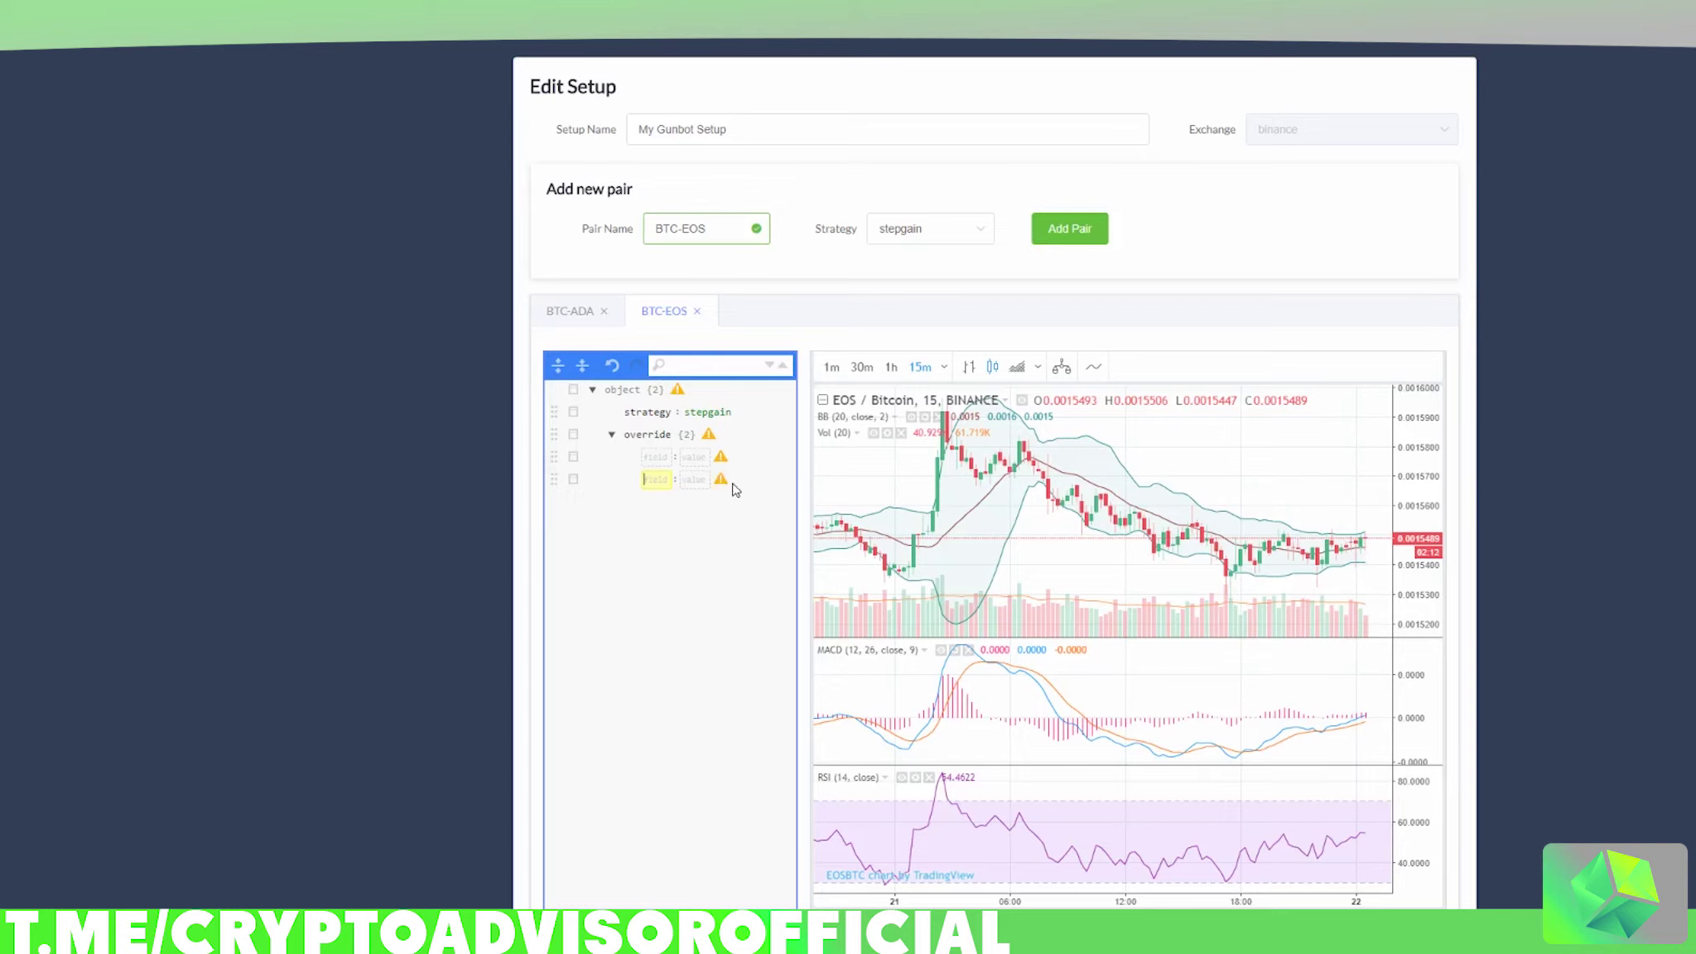
Remove both blank fields from the BTC-EOS override section and highlight its field count.
{"action": "left_click", "coordinate": [572, 479]}
{"action": "left_click", "coordinate": [602, 585]}
{"action": "left_click", "coordinate": [573, 457]}
{"action": "left_click", "coordinate": [622, 570]}
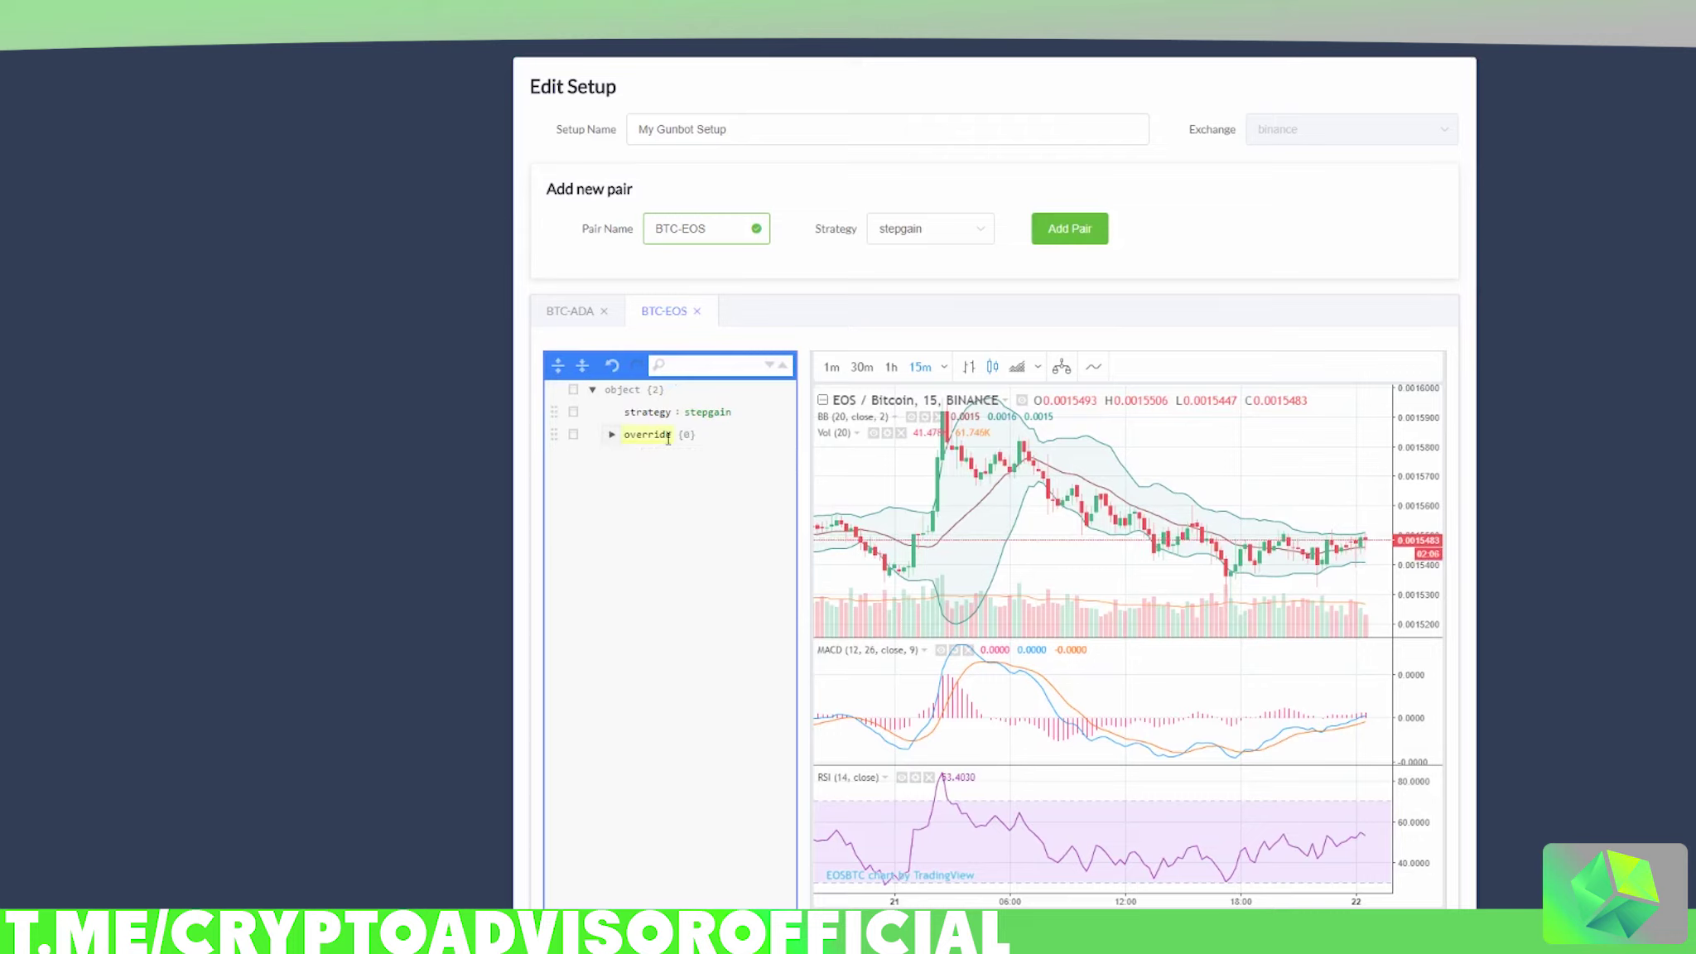
{"action": "left_click_drag", "start_coordinate": [691, 436], "coordinate": [694, 437]}
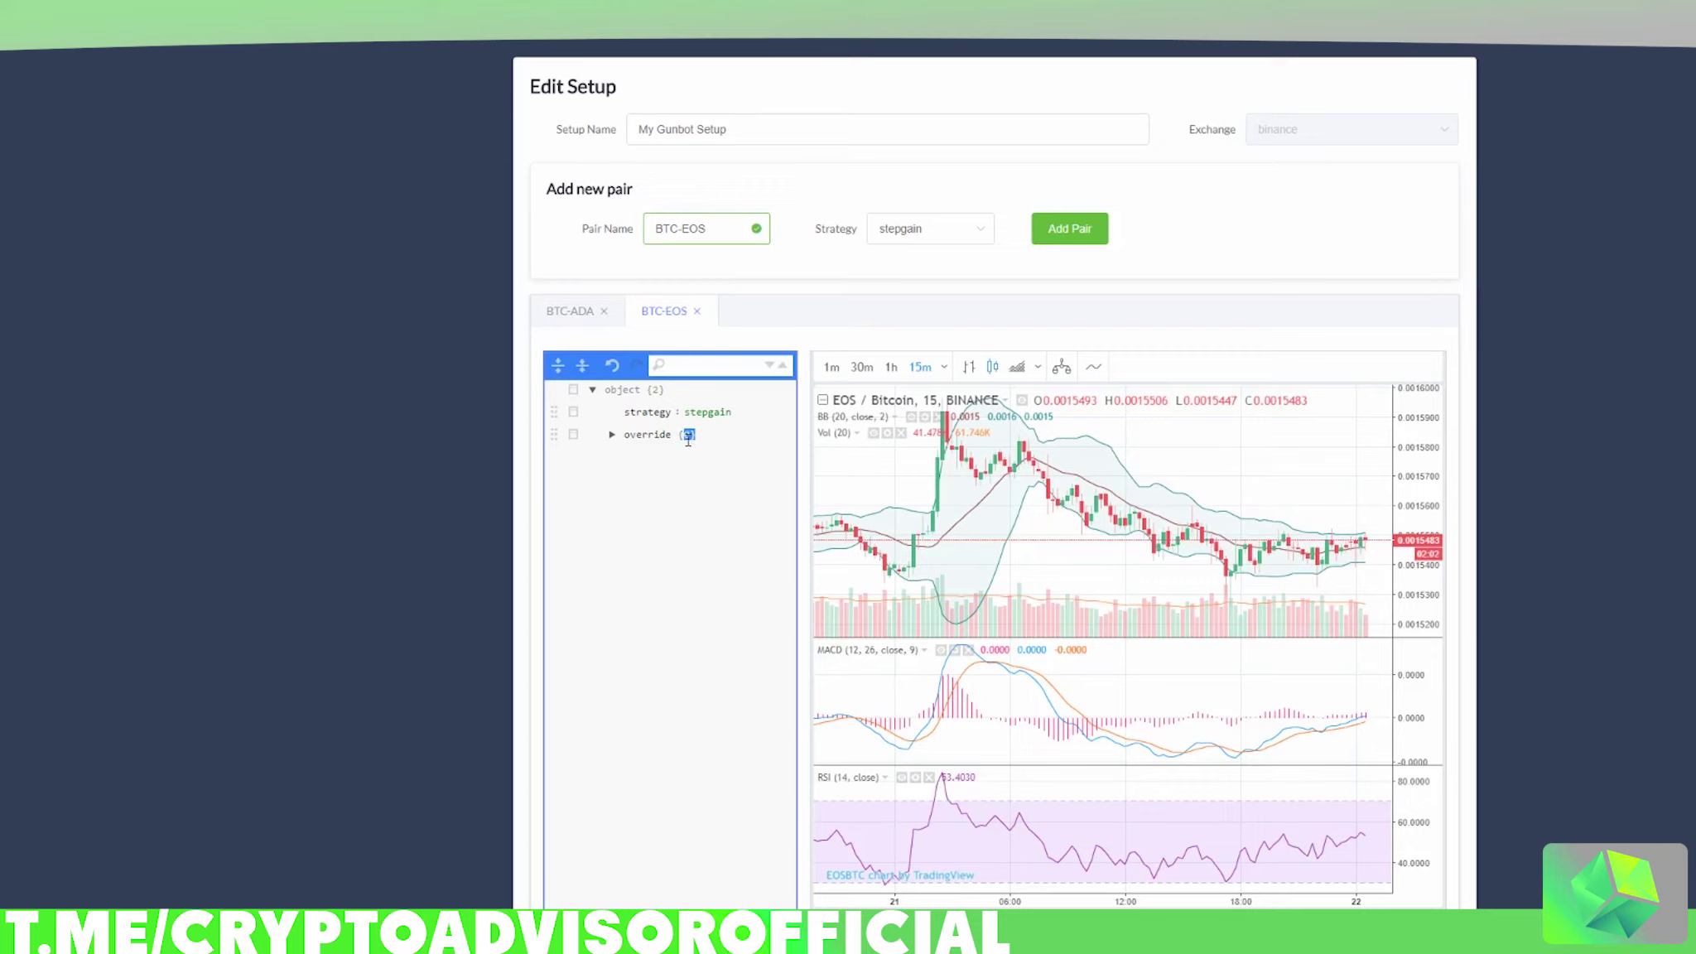